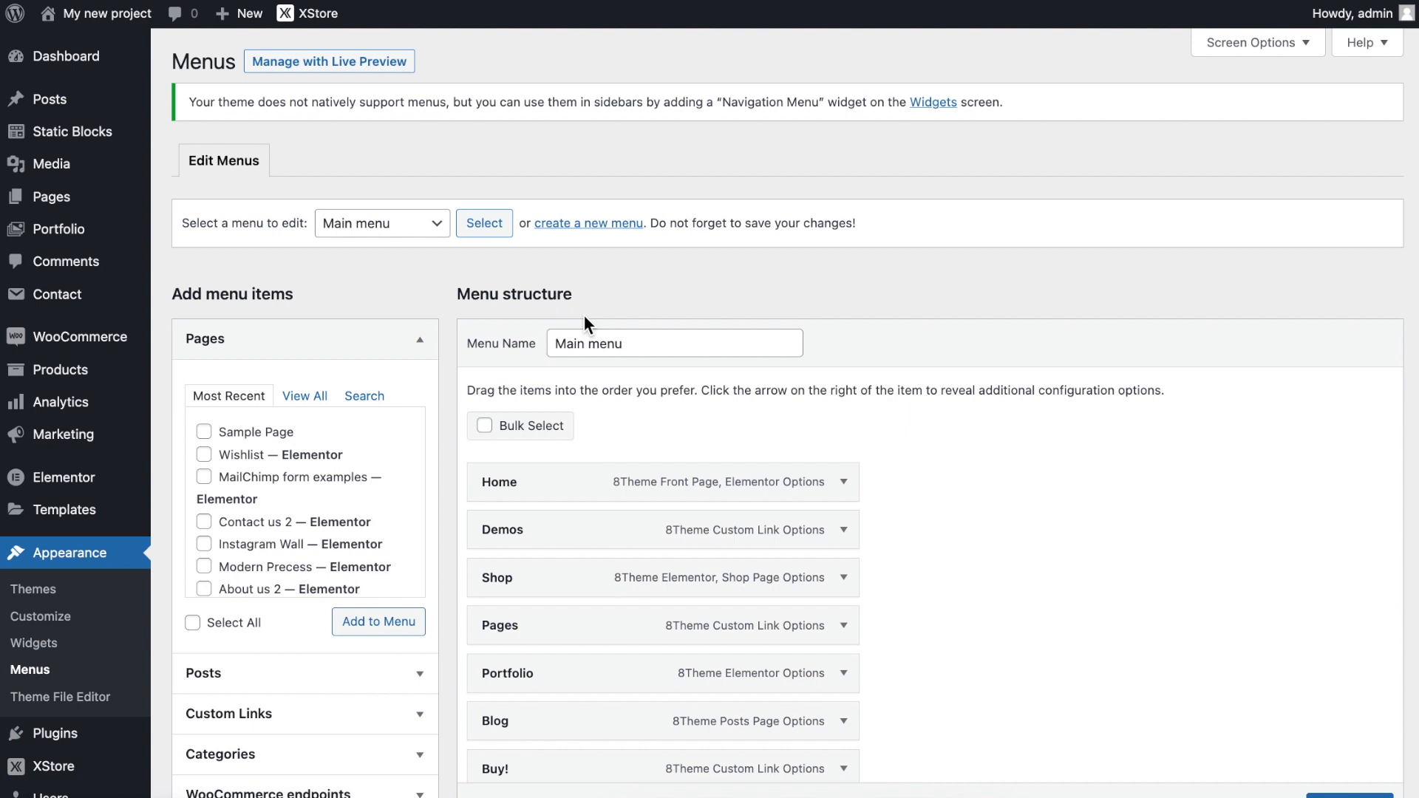
Create a new navigation menu named "Demo menu"
click(621, 223)
click(641, 339)
text(Demo menu)
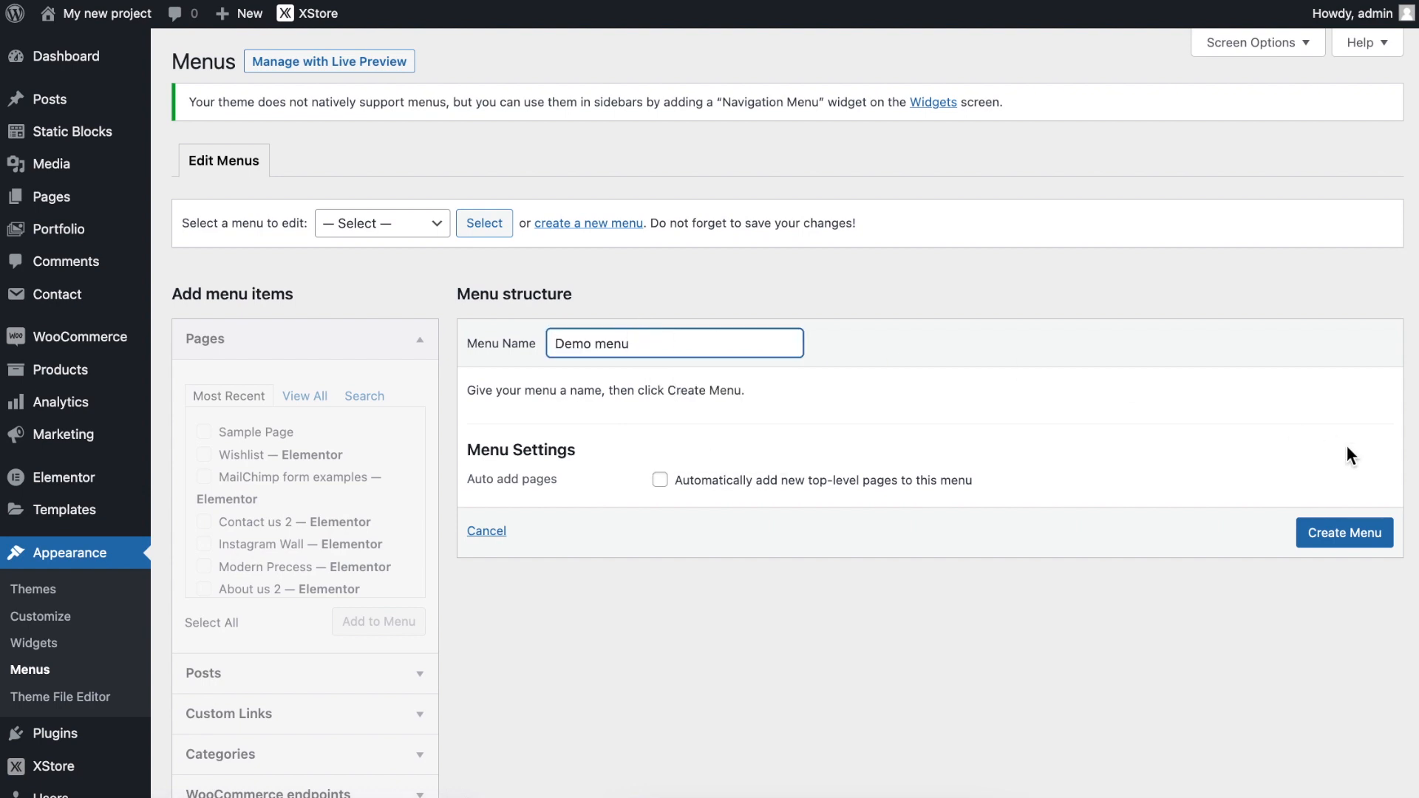
click(1340, 544)
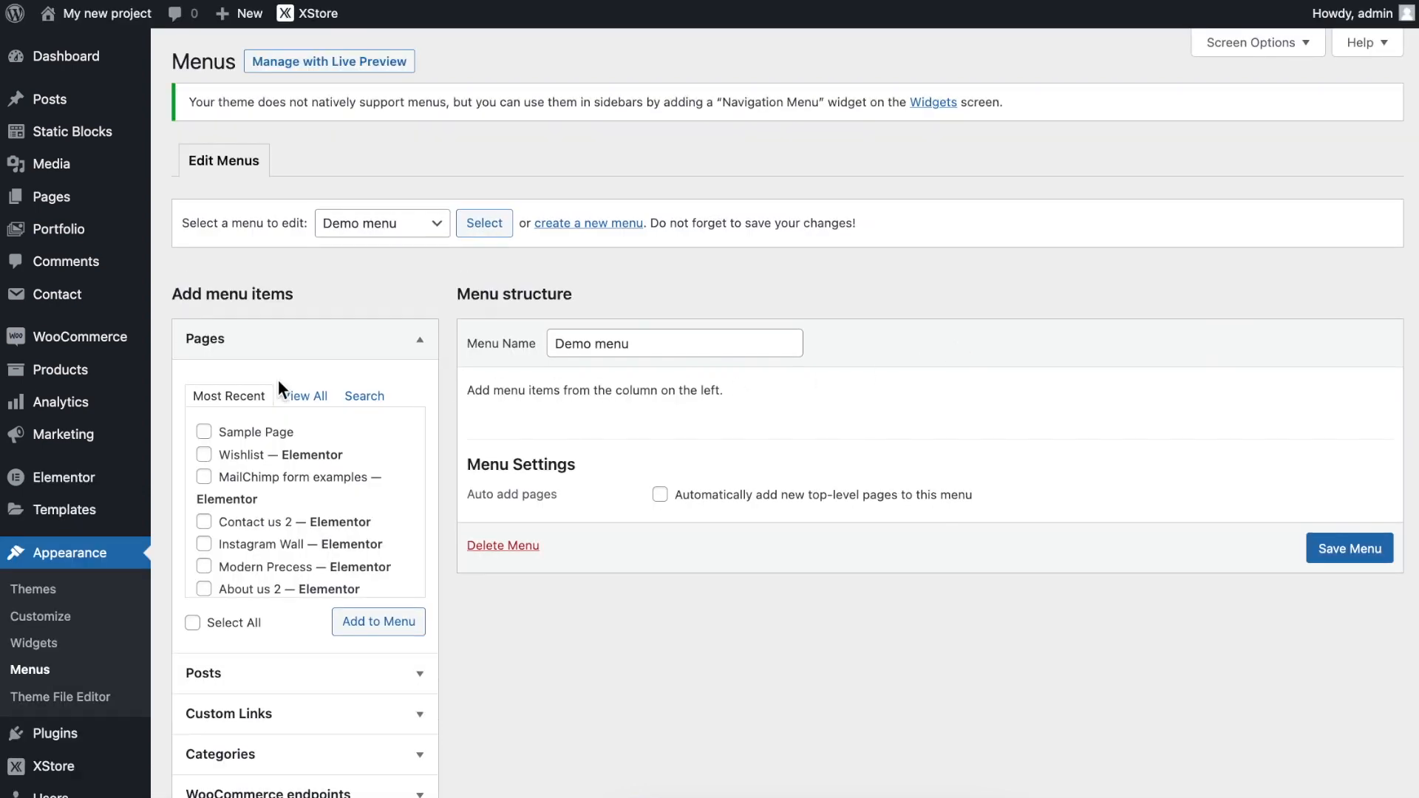
Add the pages Home default, About us, Contact us and Contact us 2 to the menu
click(304, 404)
click(262, 436)
click(221, 503)
scroll(277, 510, down, 3)
click(236, 508)
click(232, 531)
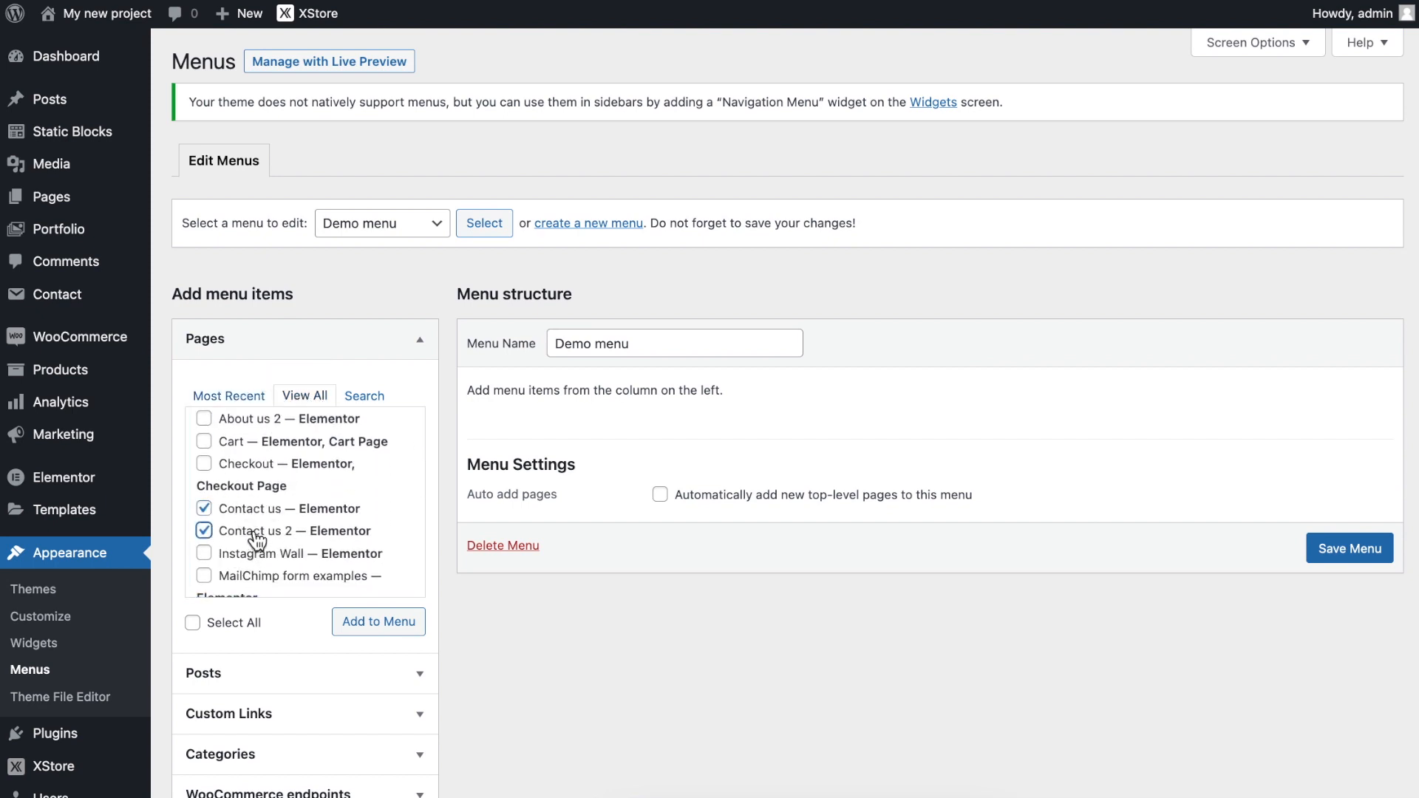
click(357, 622)
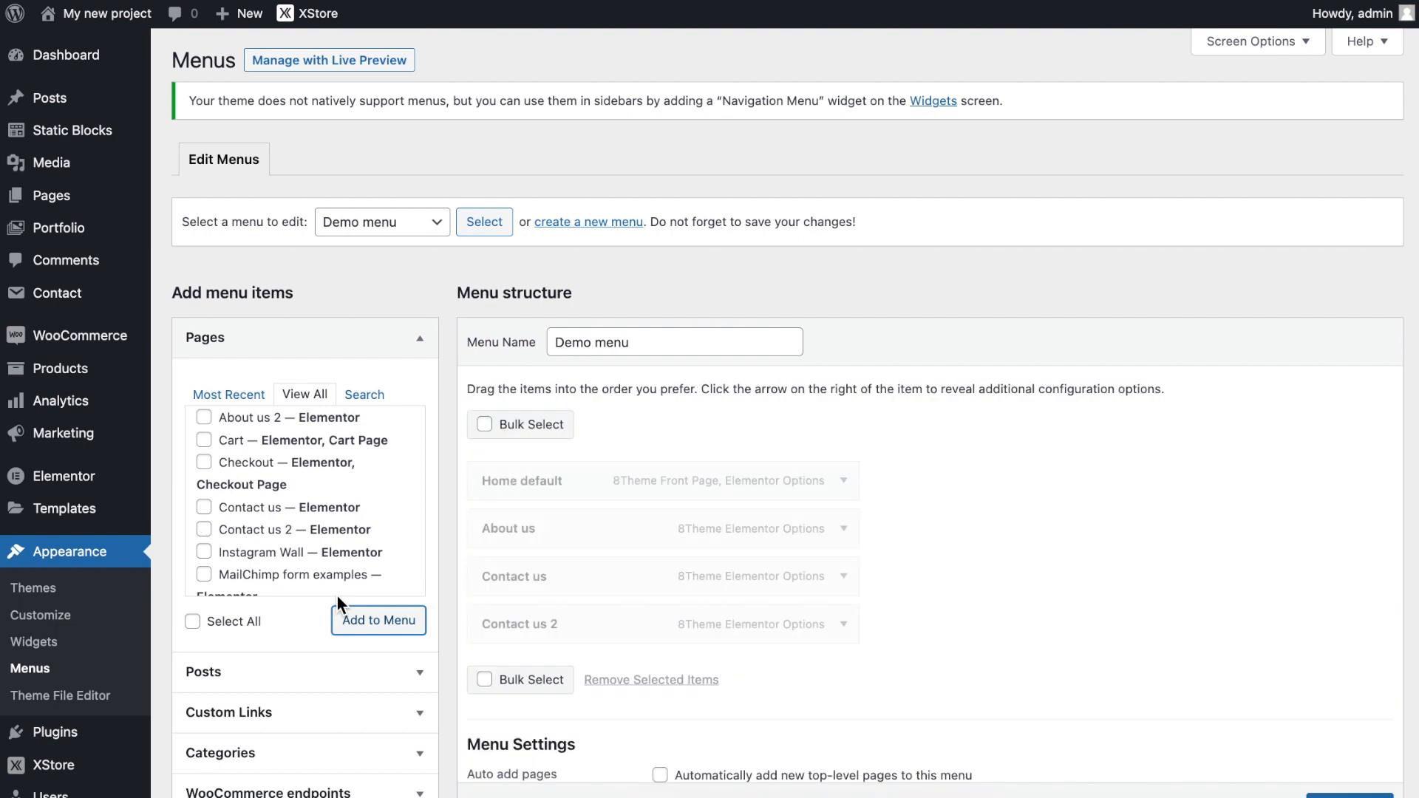
Add a custom link with the text "Shop" and URL "#" to the menu
click(268, 710)
click(277, 479)
text(#)
click(293, 521)
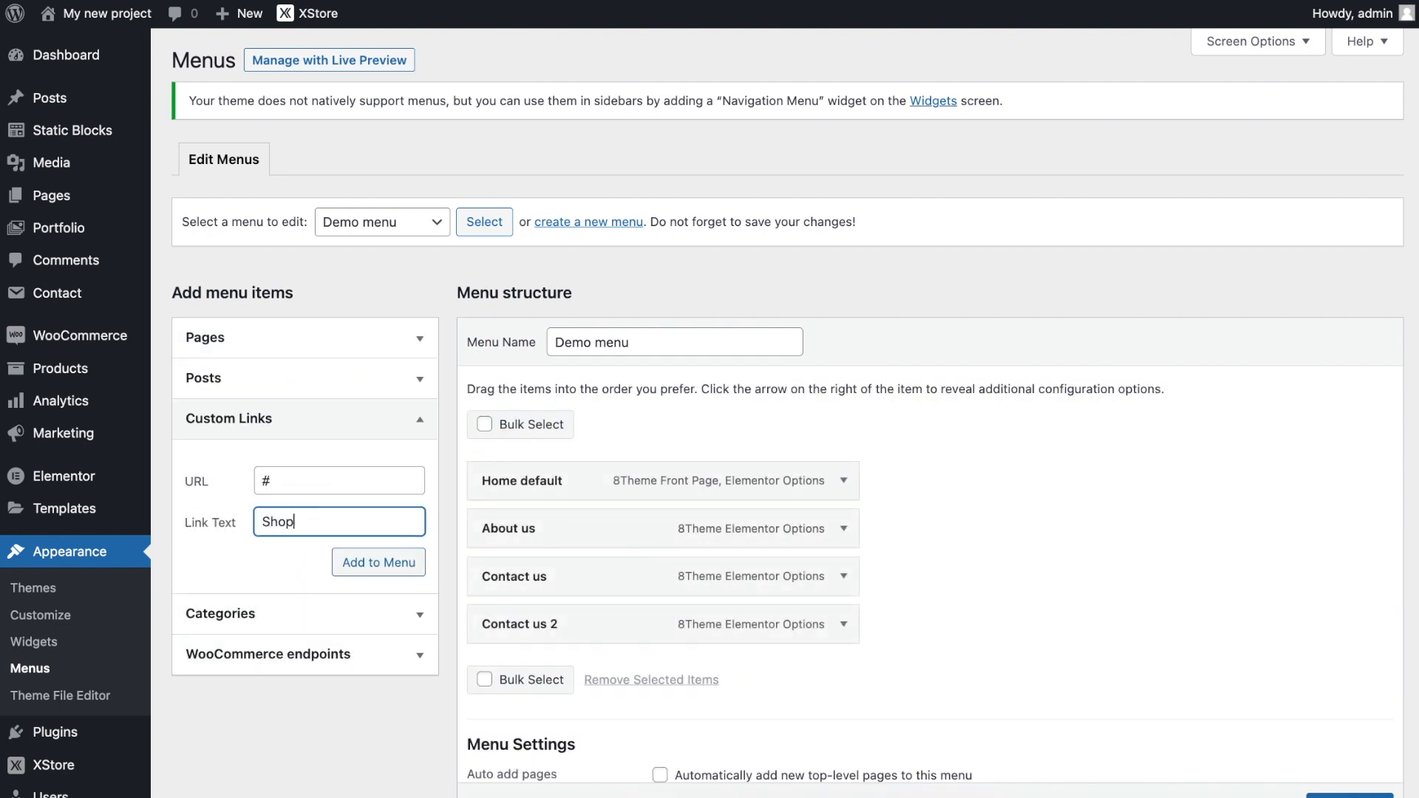
click(336, 559)
Add a custom link with the text "Elements" and URL "#" to the menu
click(294, 480)
text(#)
click(285, 523)
text(Elements)
click(352, 563)
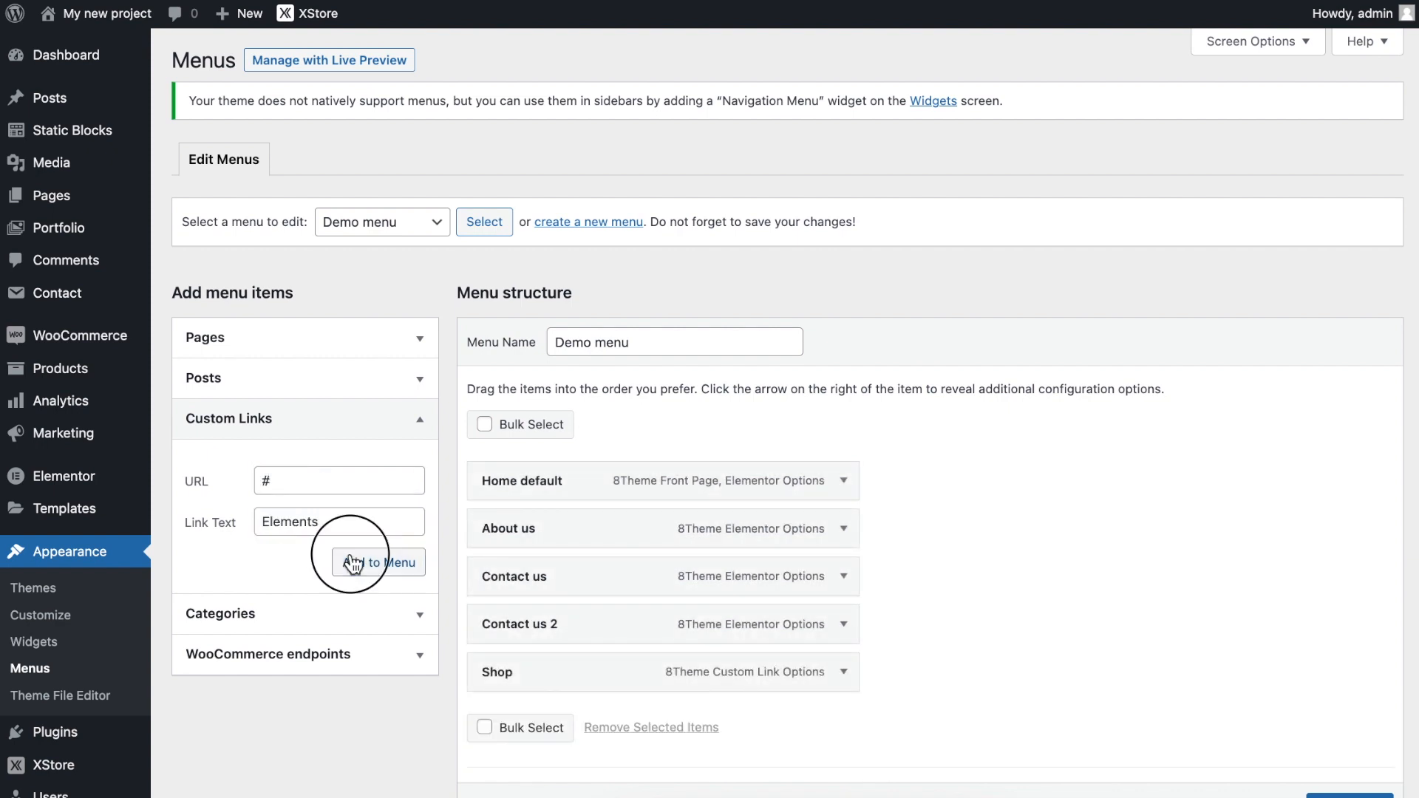
Rename the Home default menu item to "Home"
scroll(1032, 574, down, 3)
click(848, 364)
drag(517, 427, 618, 421)
key(BackSpace)
Nest Contact us and Contact us 2 as sub items under About us and save the menu
drag(655, 689, 695, 721)
scroll(978, 695, down, 5)
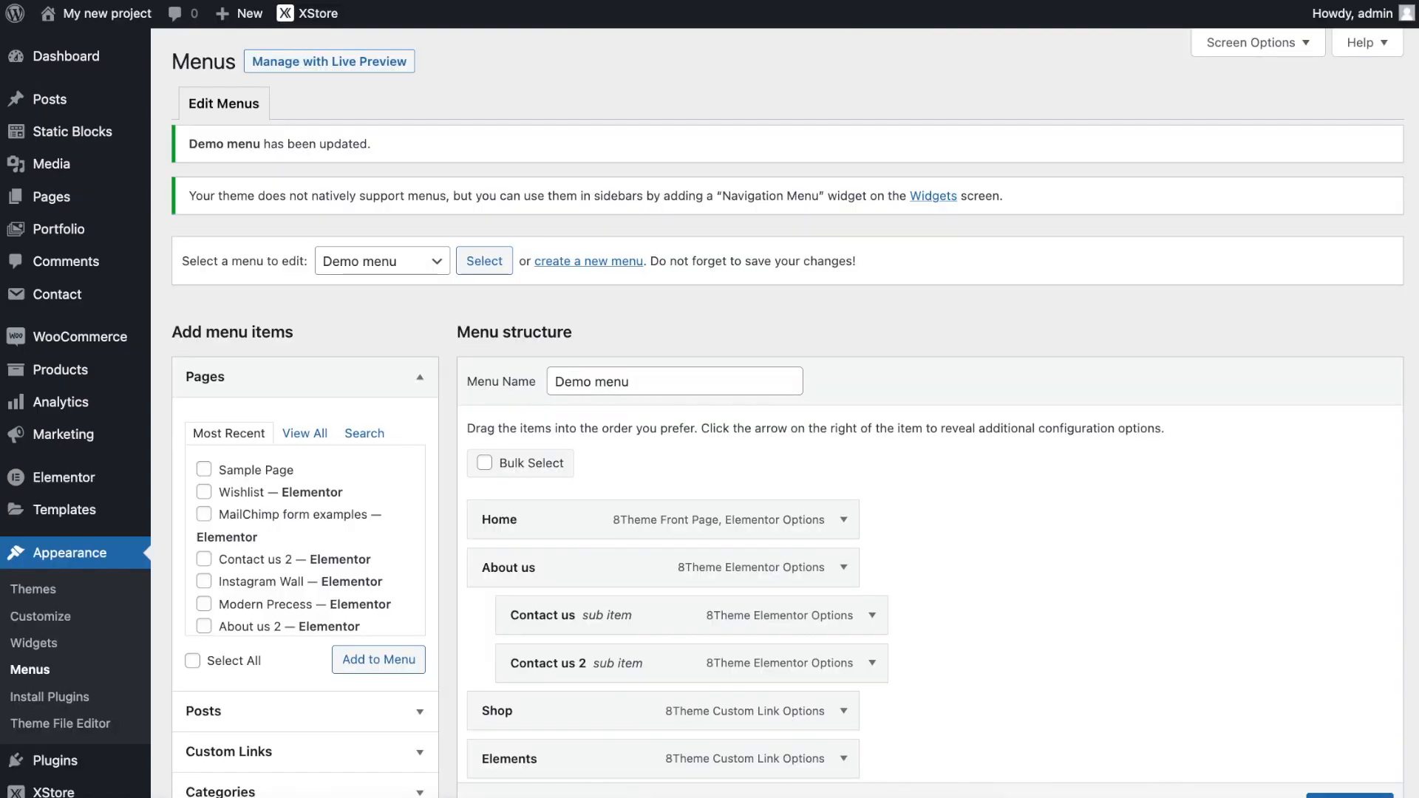
Open the XStore theme options in a new browser tab and go to the Header Builder settings
mouse_move(333, 37)
right_click(335, 74)
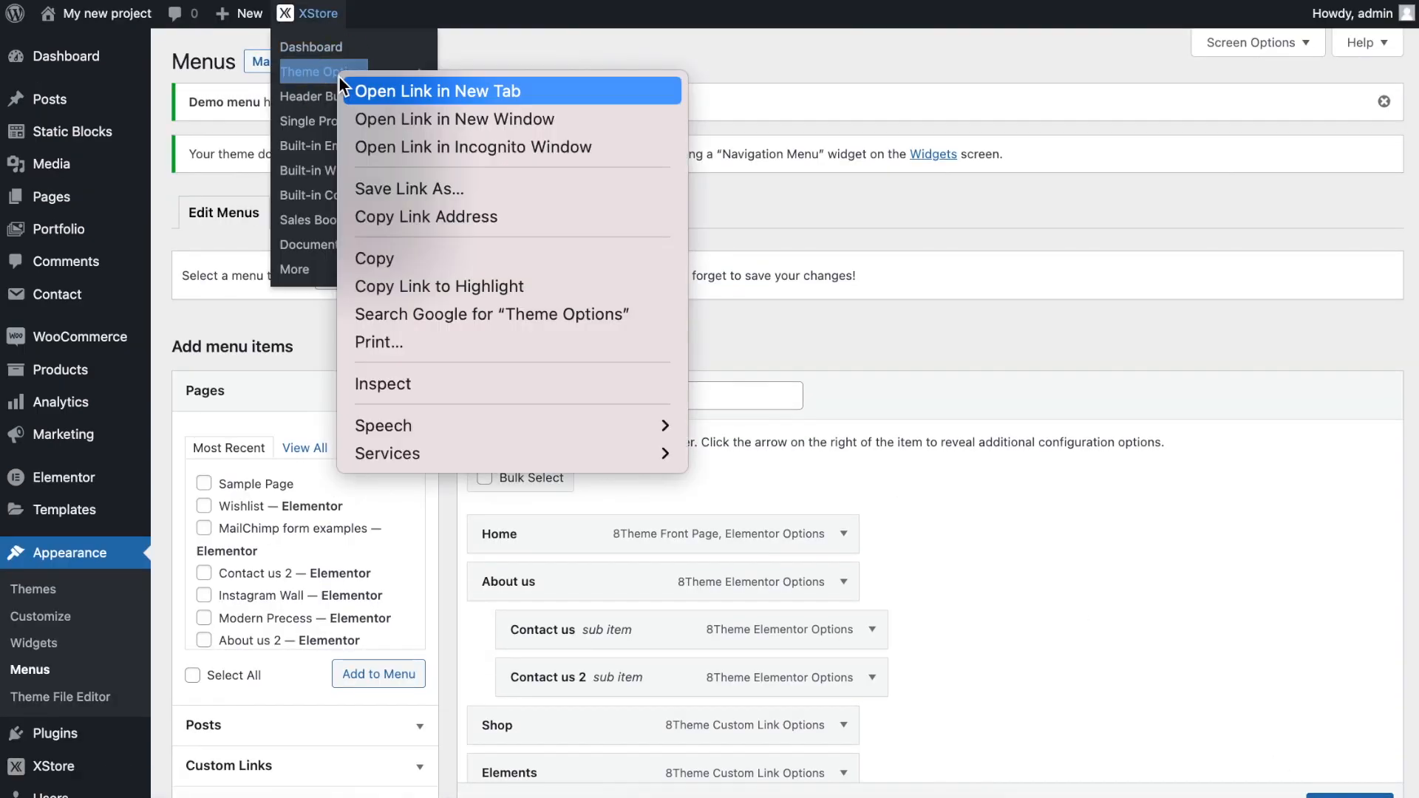
click(459, 89)
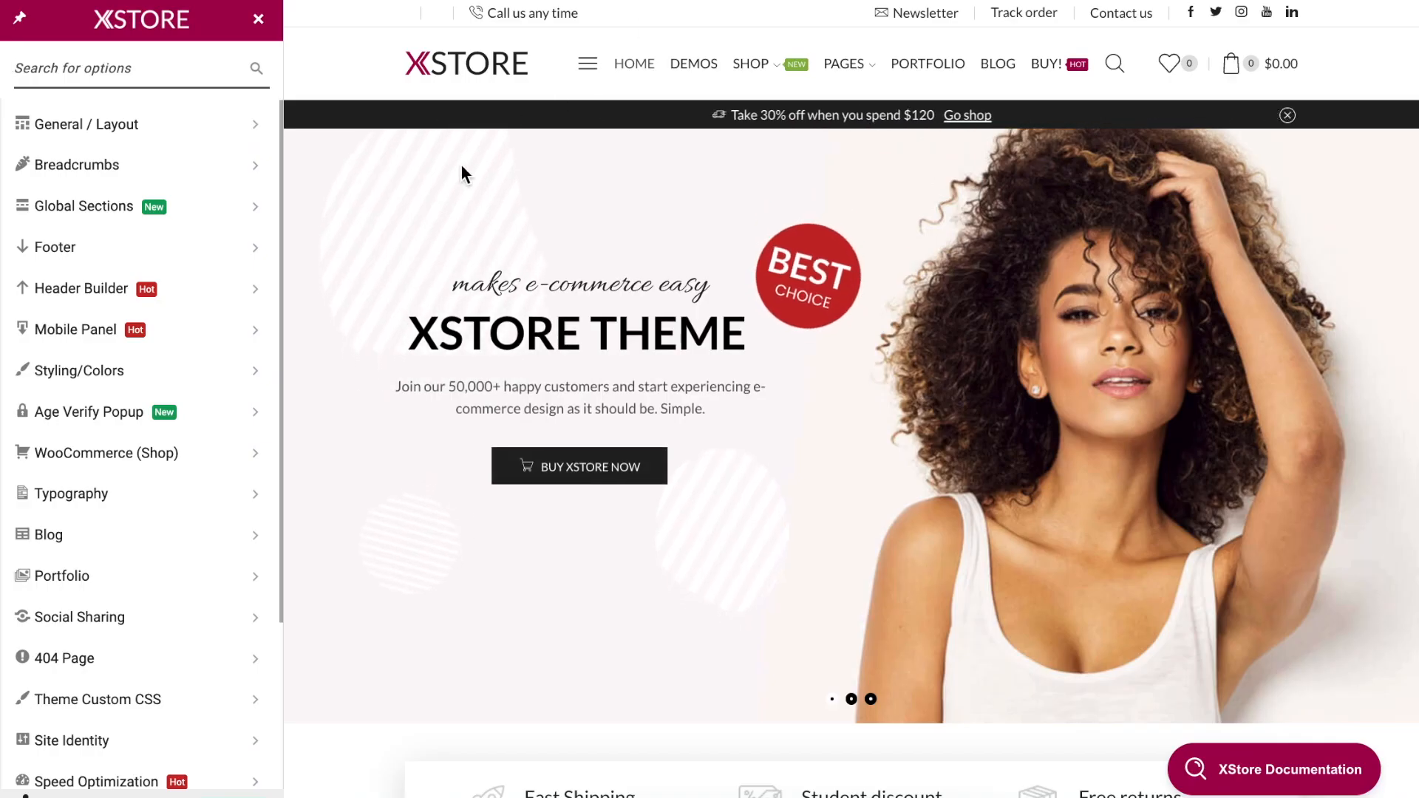
click(183, 301)
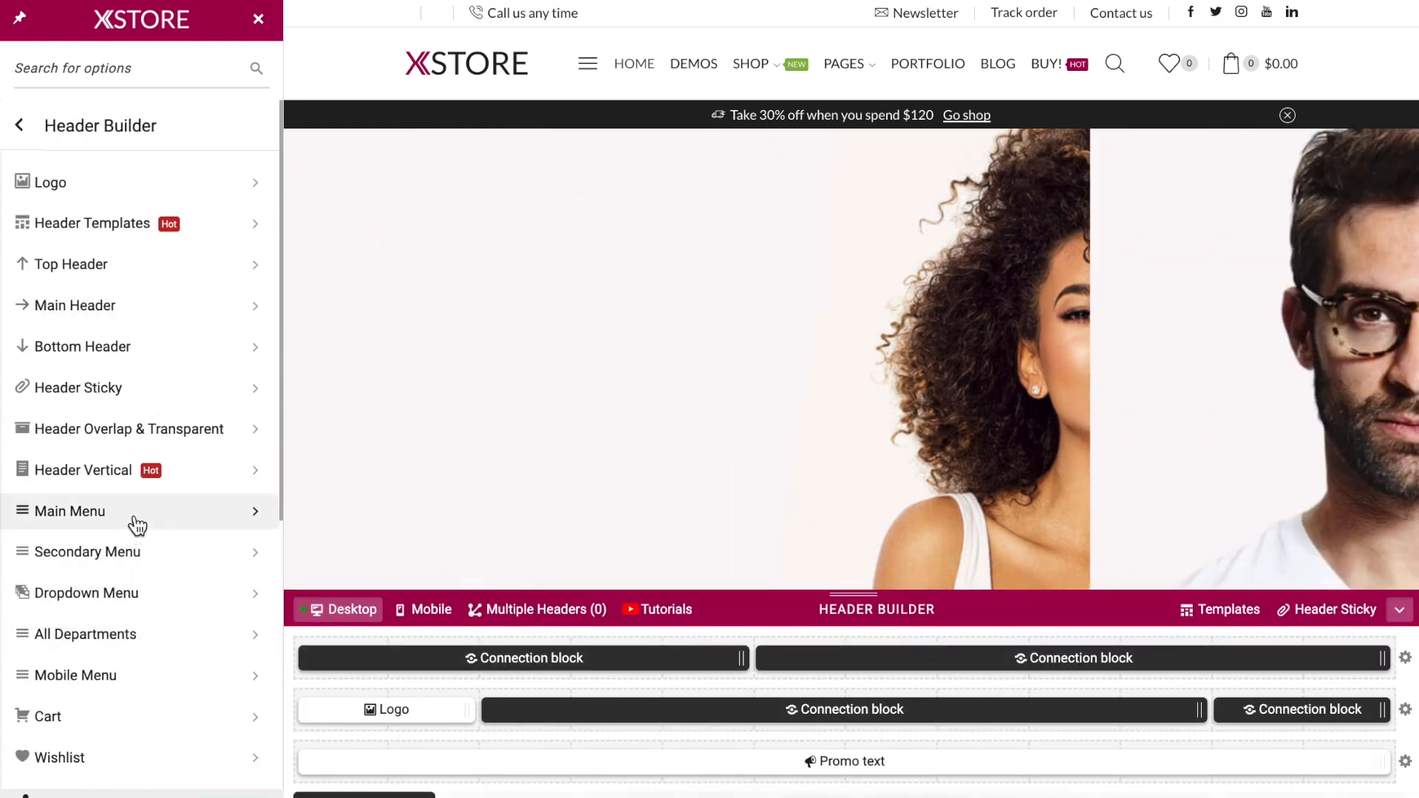
Assign Demo menu as the header's main menu
click(135, 524)
scroll(134, 513, down, 2)
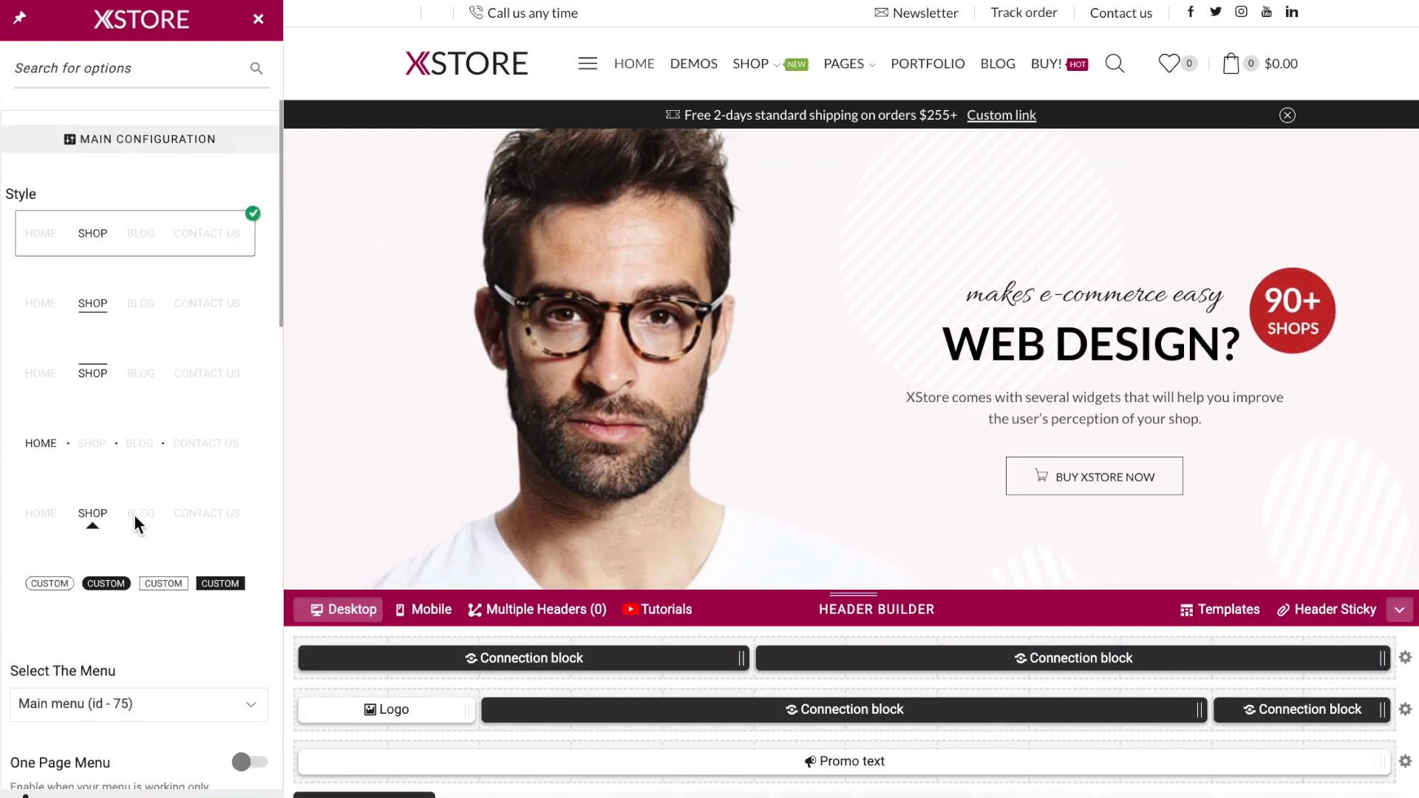
click(122, 653)
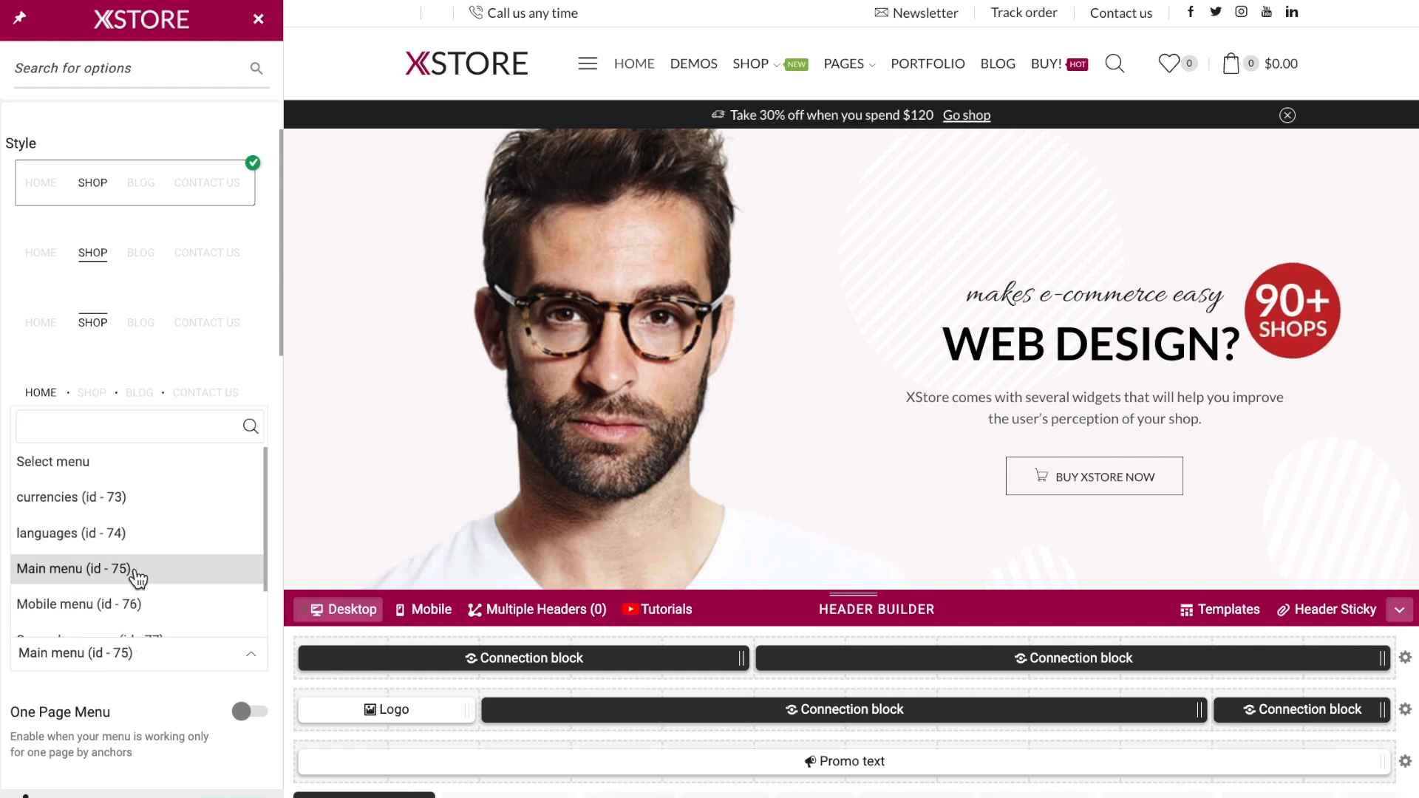
scroll(131, 575, down, 1)
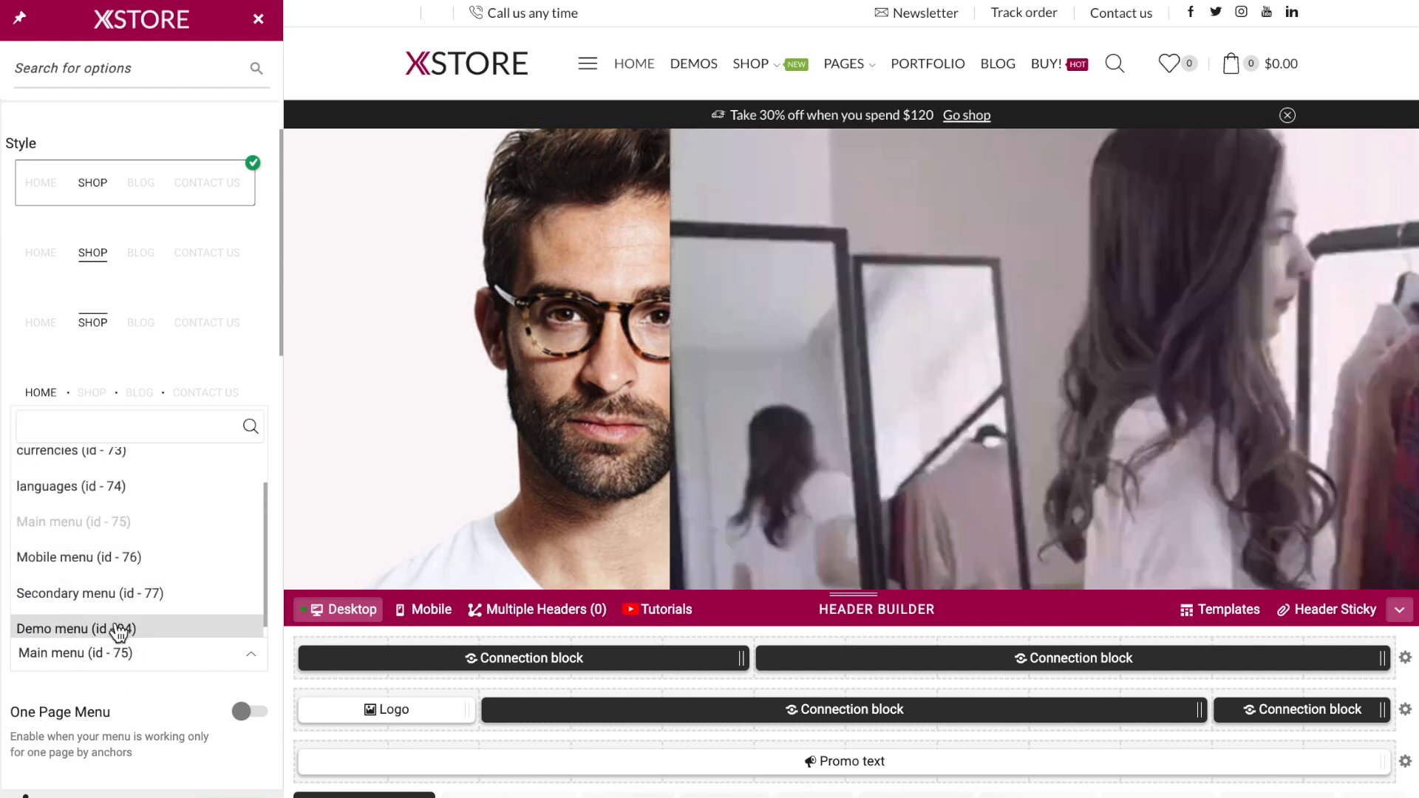
click(118, 630)
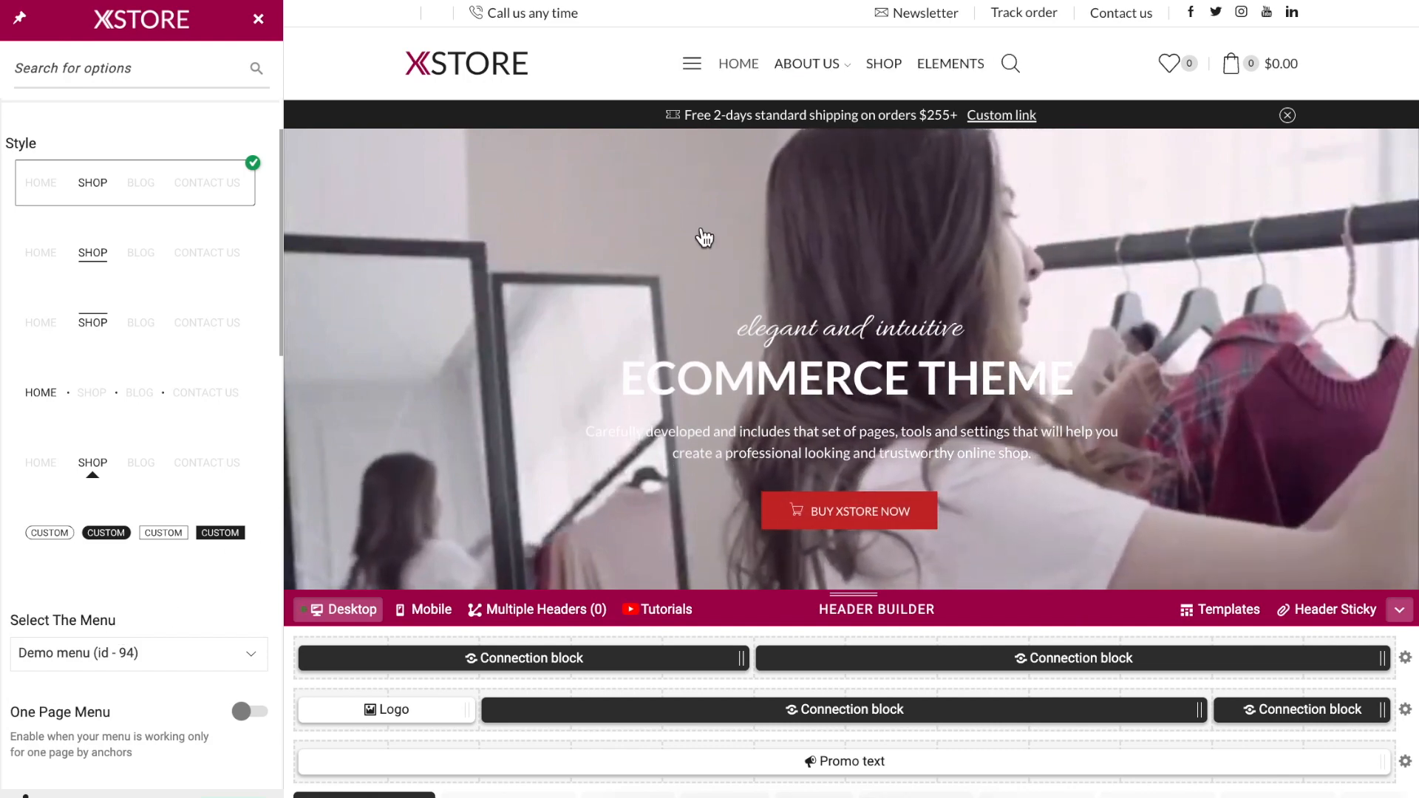
mouse_move(823, 71)
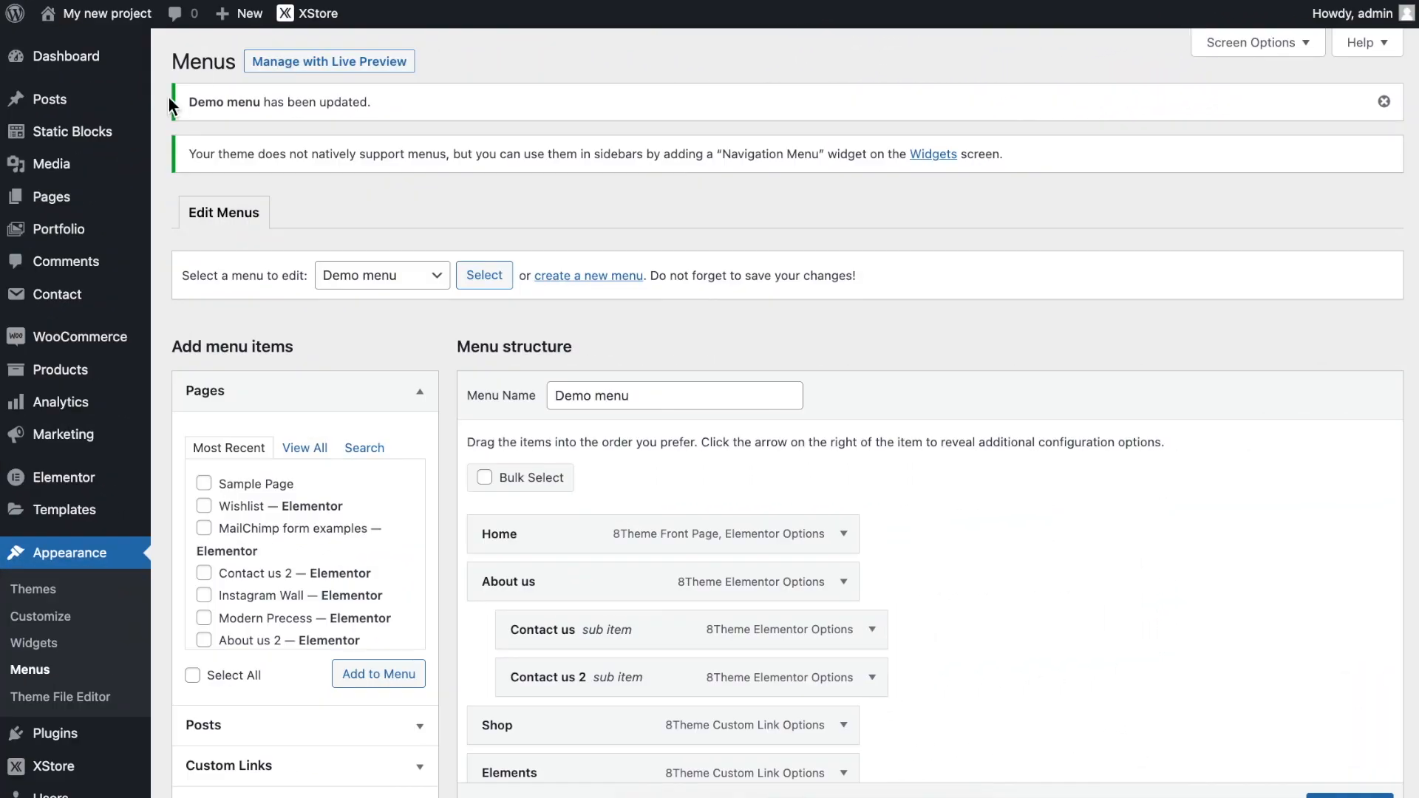
Create and publish a new static block titled "My mega menu 01"
right_click(107, 126)
click(207, 139)
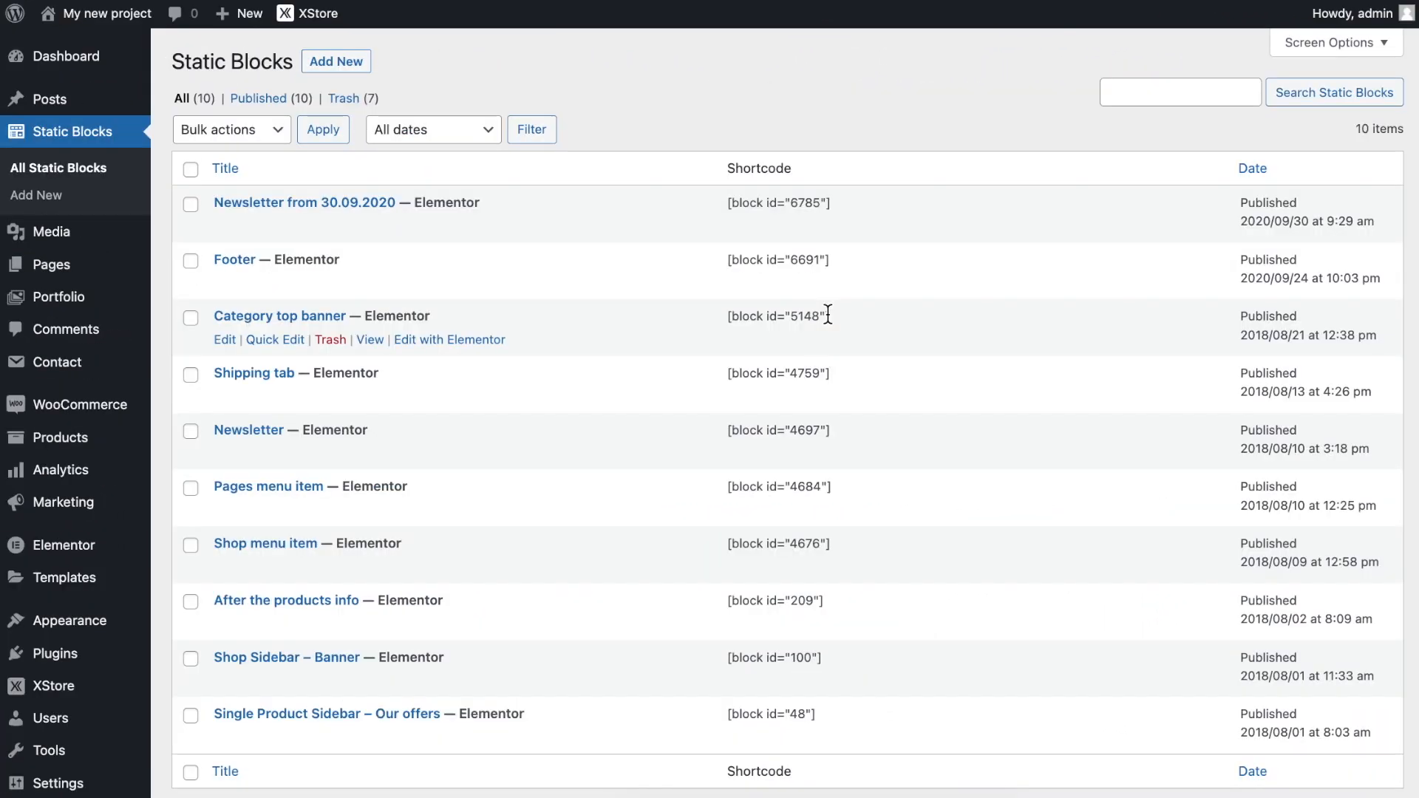
click(362, 62)
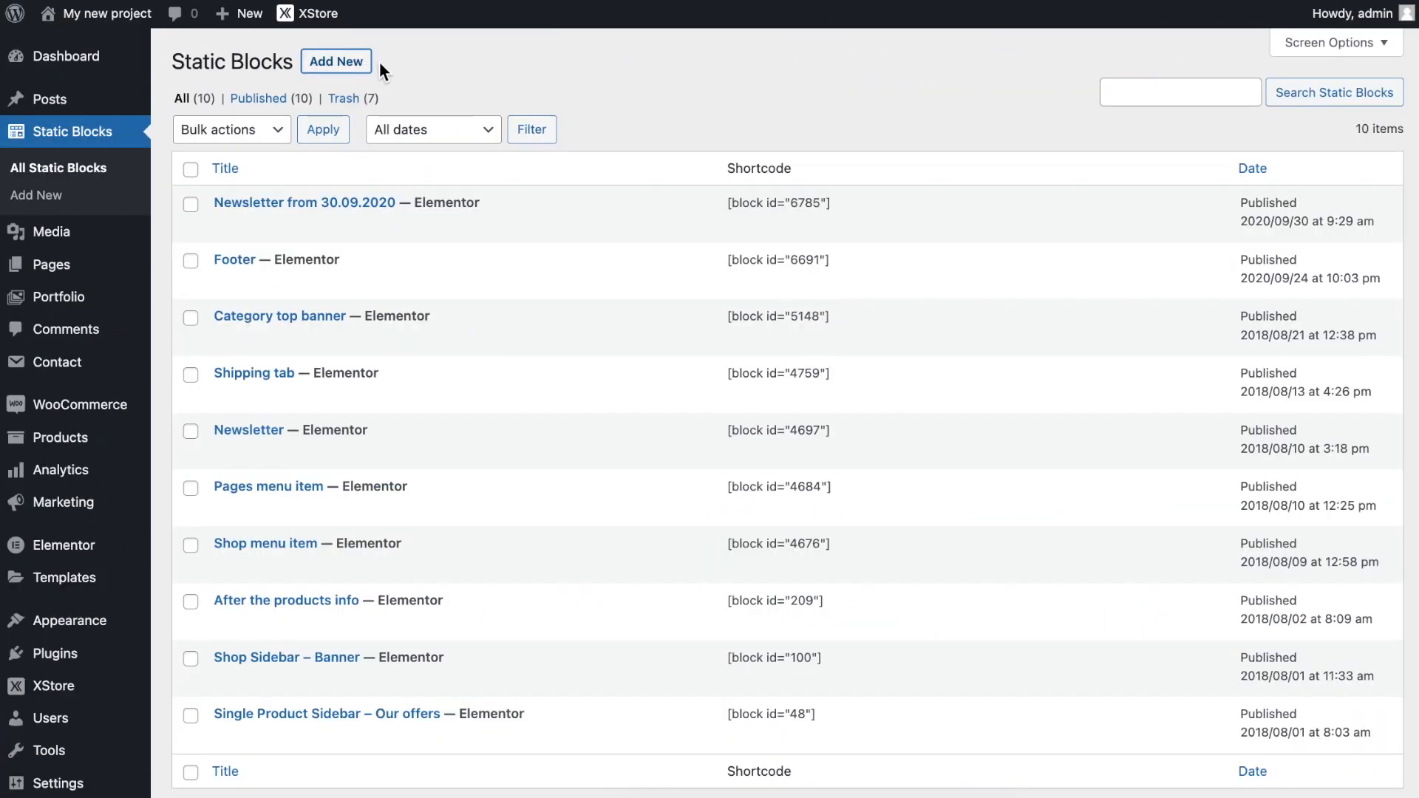
text(My mega menu 01)
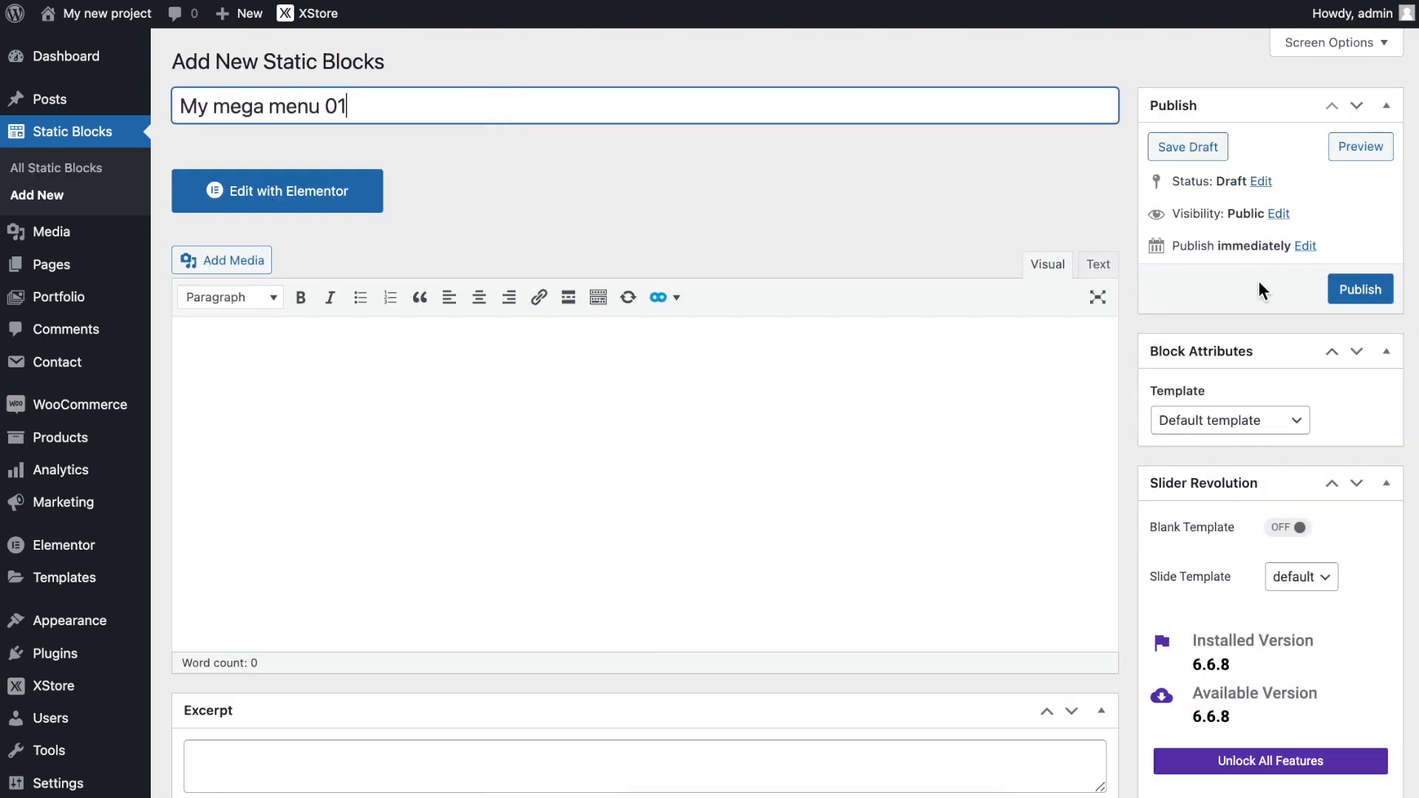
click(1364, 292)
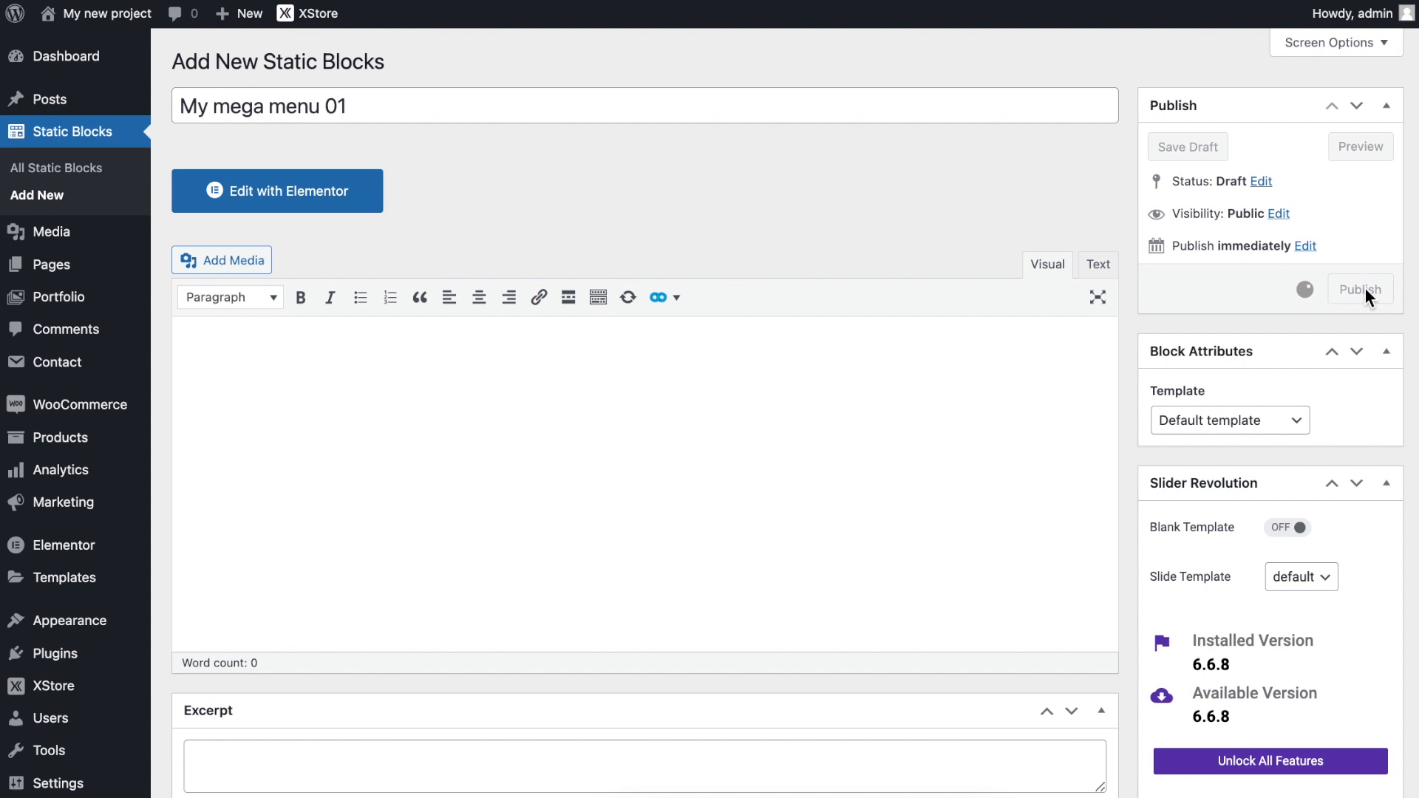
Edit the static block with Elementor and add a single-column section
click(287, 257)
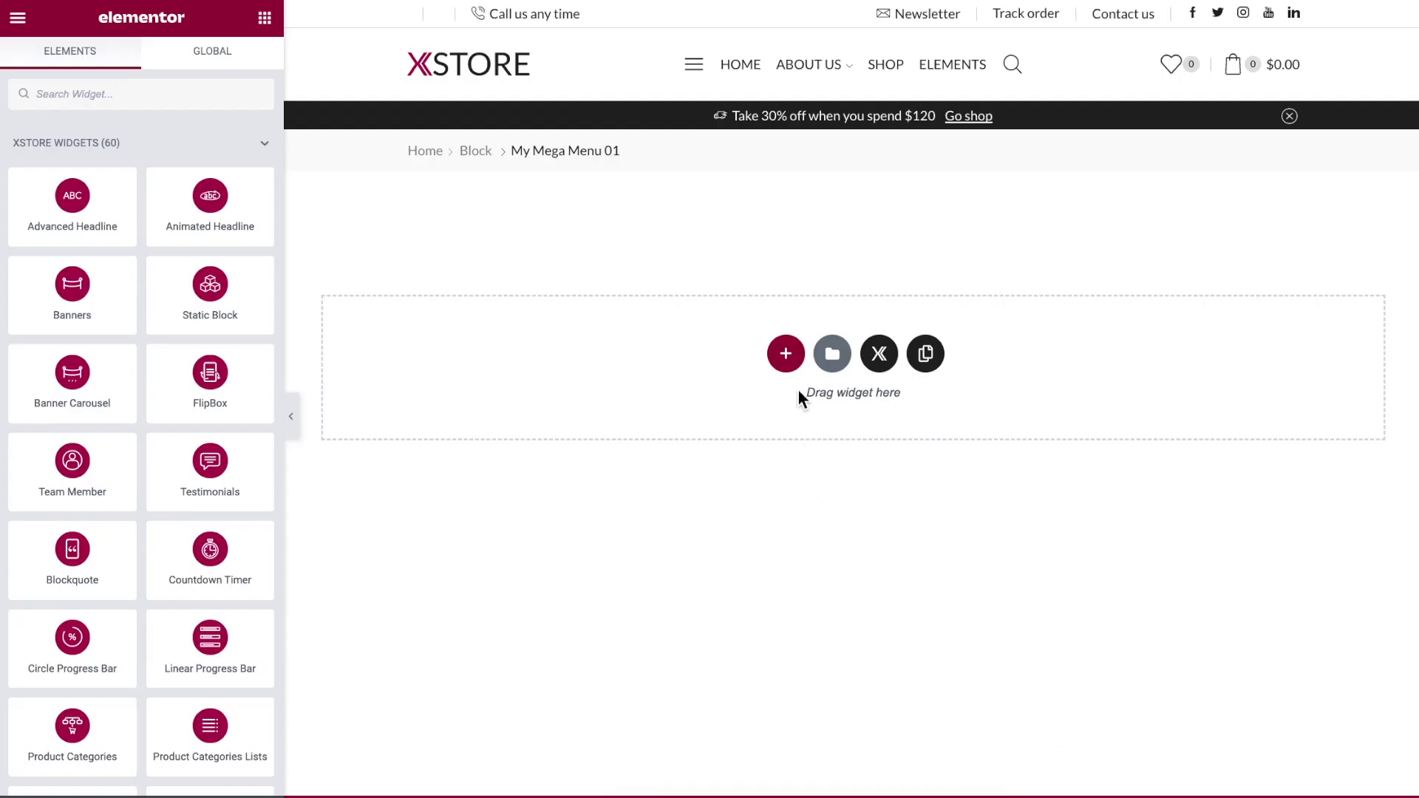
click(794, 357)
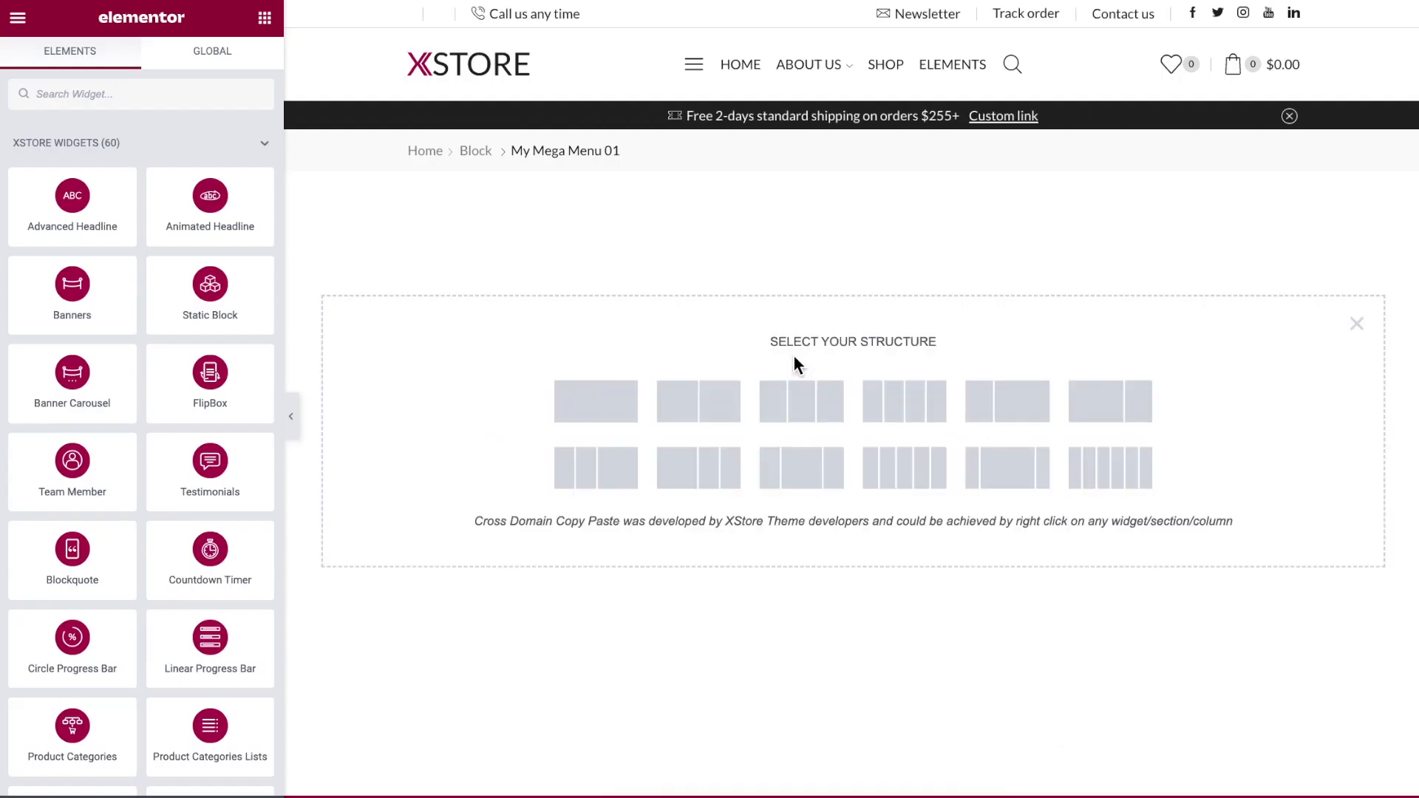
click(609, 393)
Find the Menu List widget by searching for "menu" and place it in the empty section
click(264, 17)
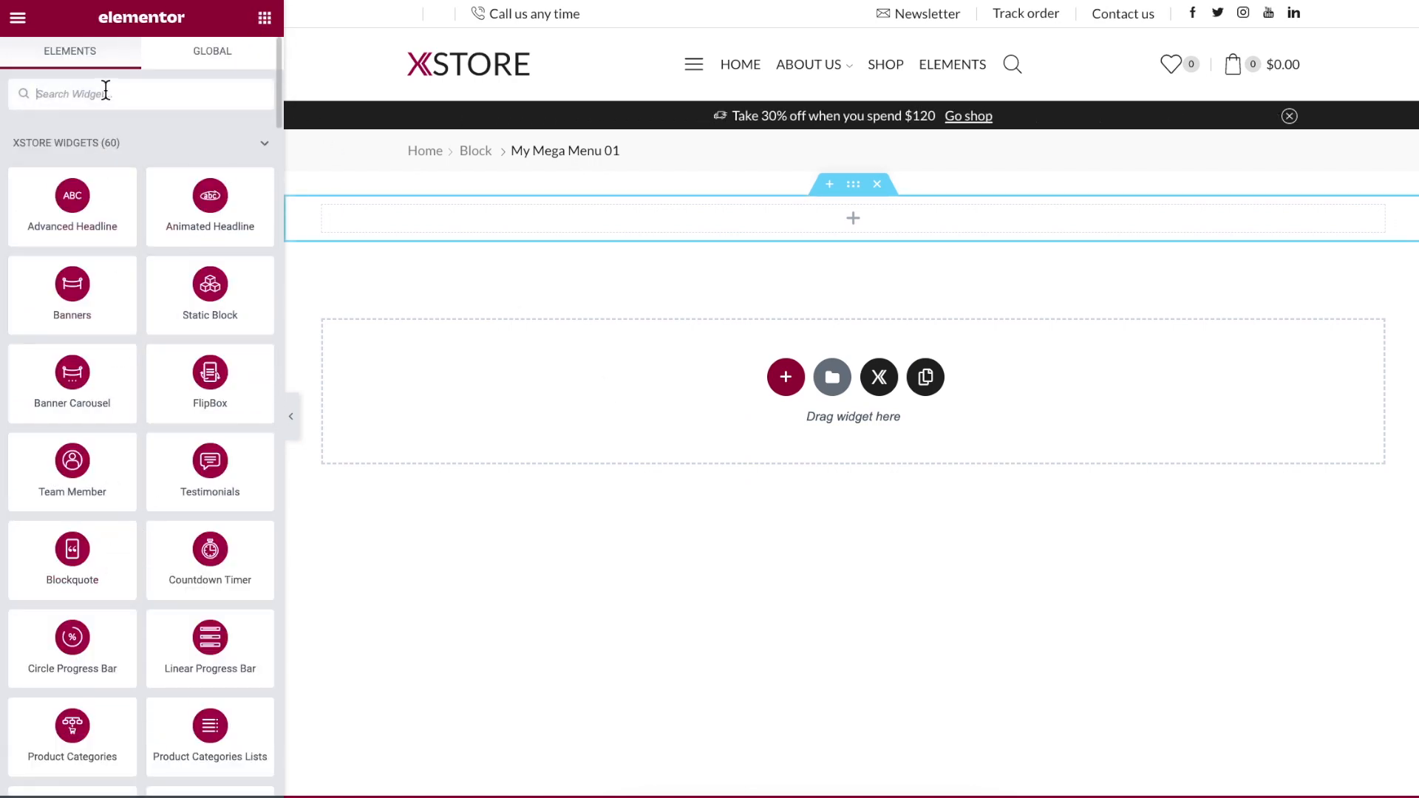
text(menu)
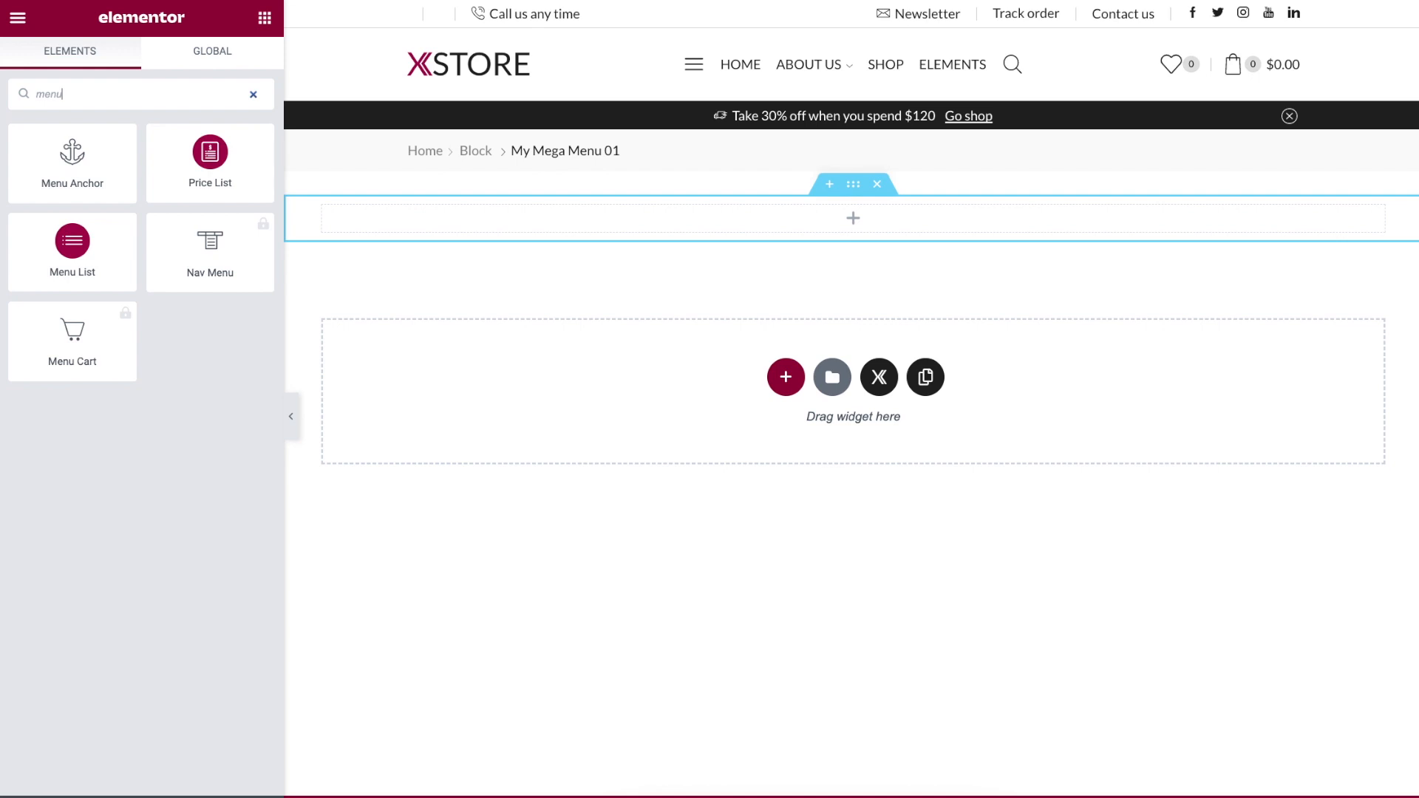
drag(72, 243, 431, 217)
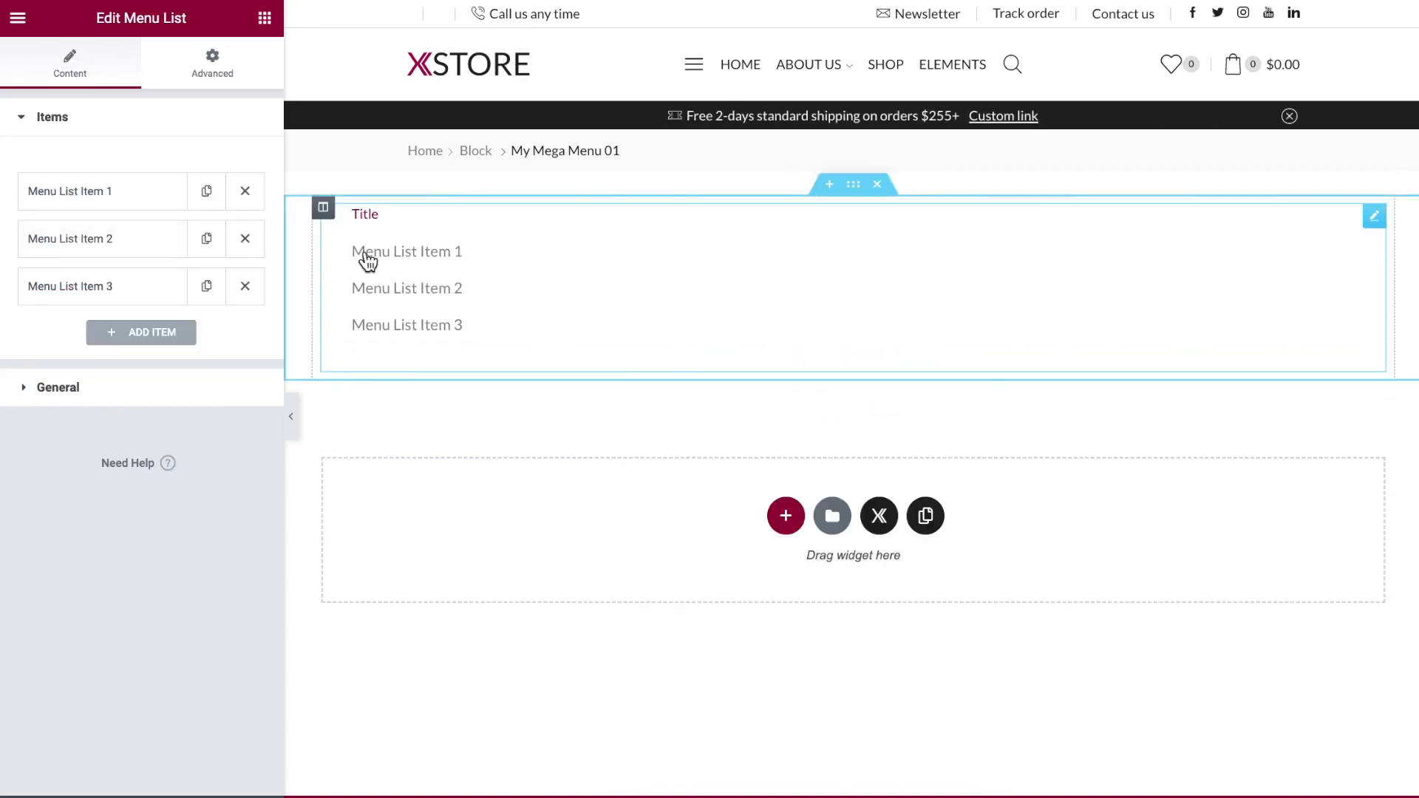
Set the link of the Menu List's title to "#"
click(145, 388)
click(126, 392)
text(#)
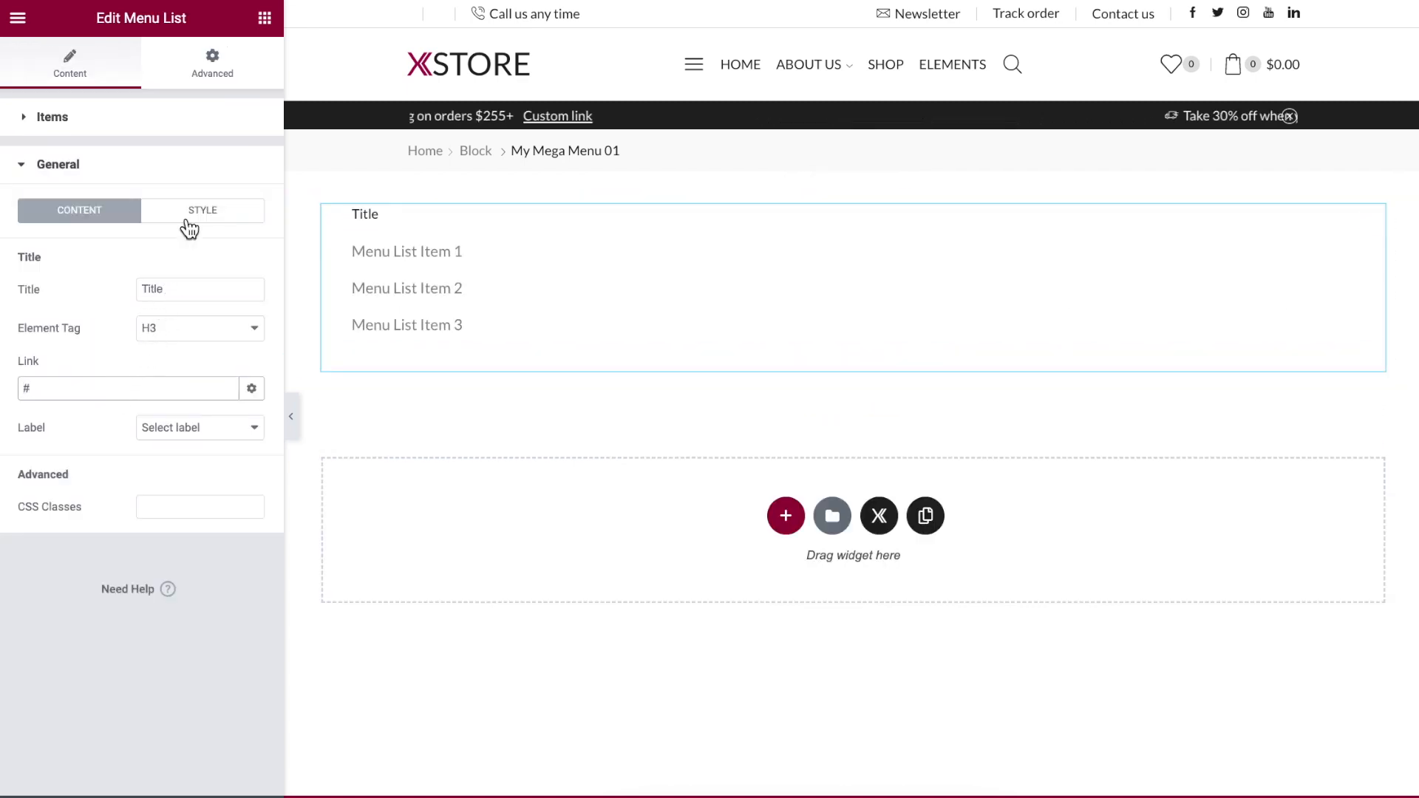
Style the list title with a 15 px font size and unlinked paddings of 0 px, with 15 px at the bottom
click(189, 214)
click(252, 290)
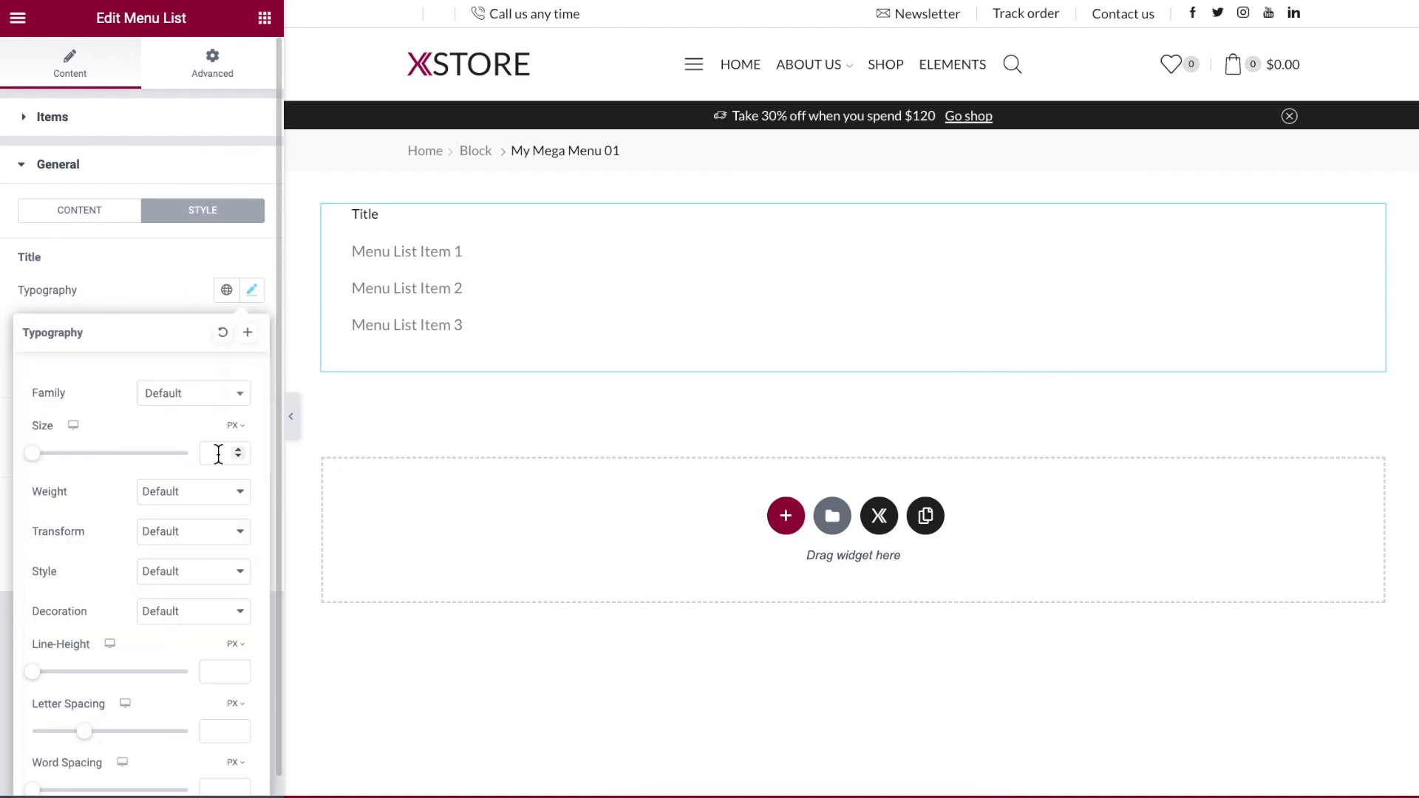
text(15)
click(150, 294)
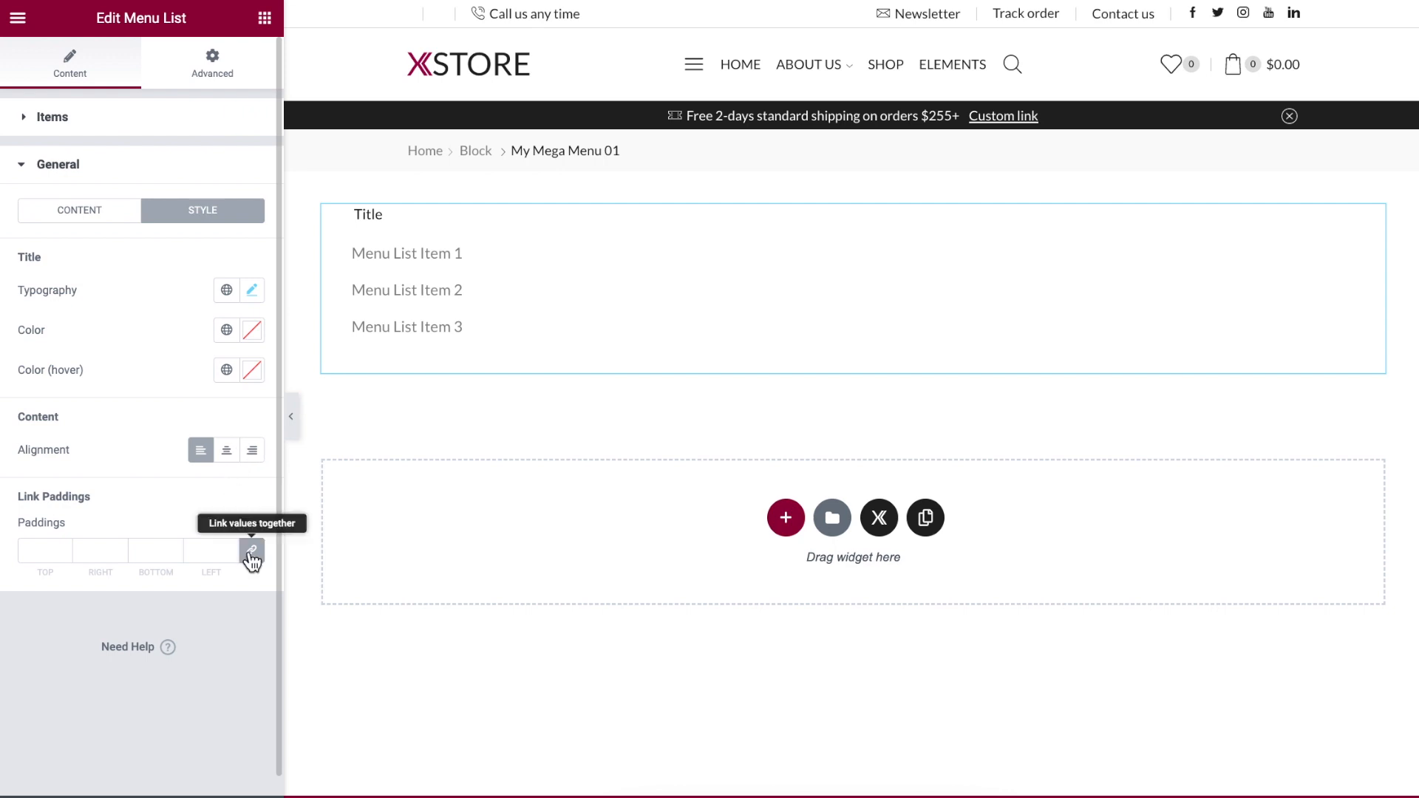
click(259, 559)
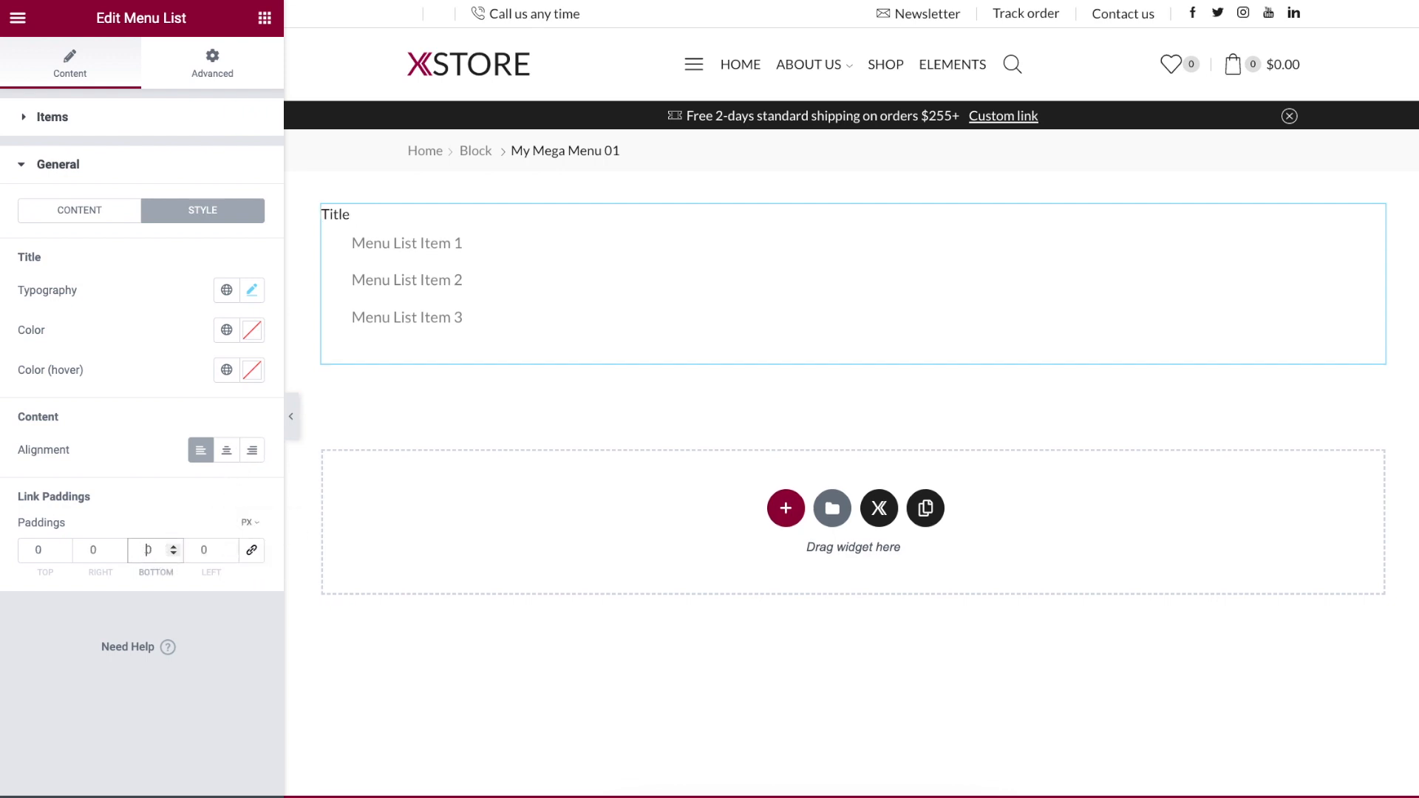
text(15)
Delete the second and third list items and rename the remaining one to "Menu List Item"
click(65, 131)
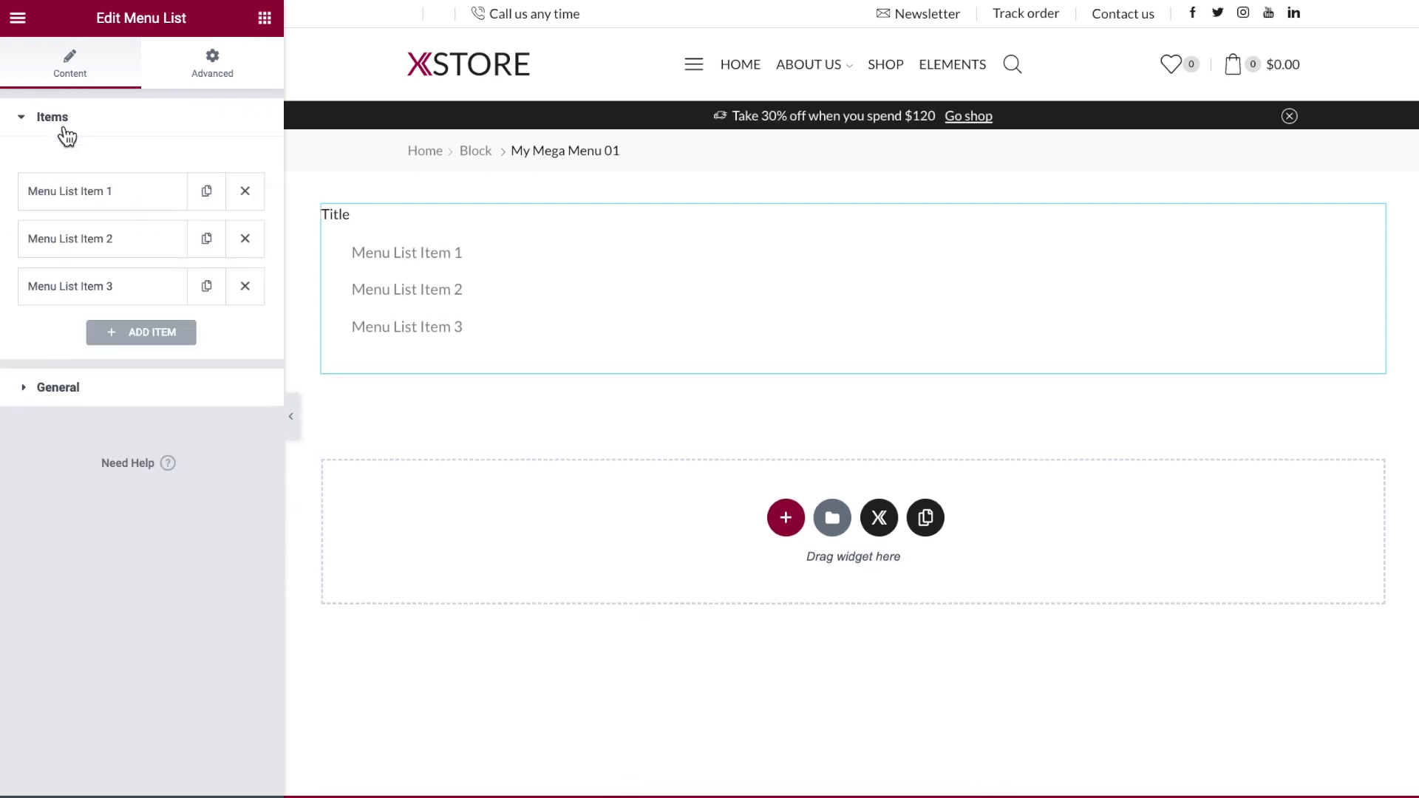
click(246, 239)
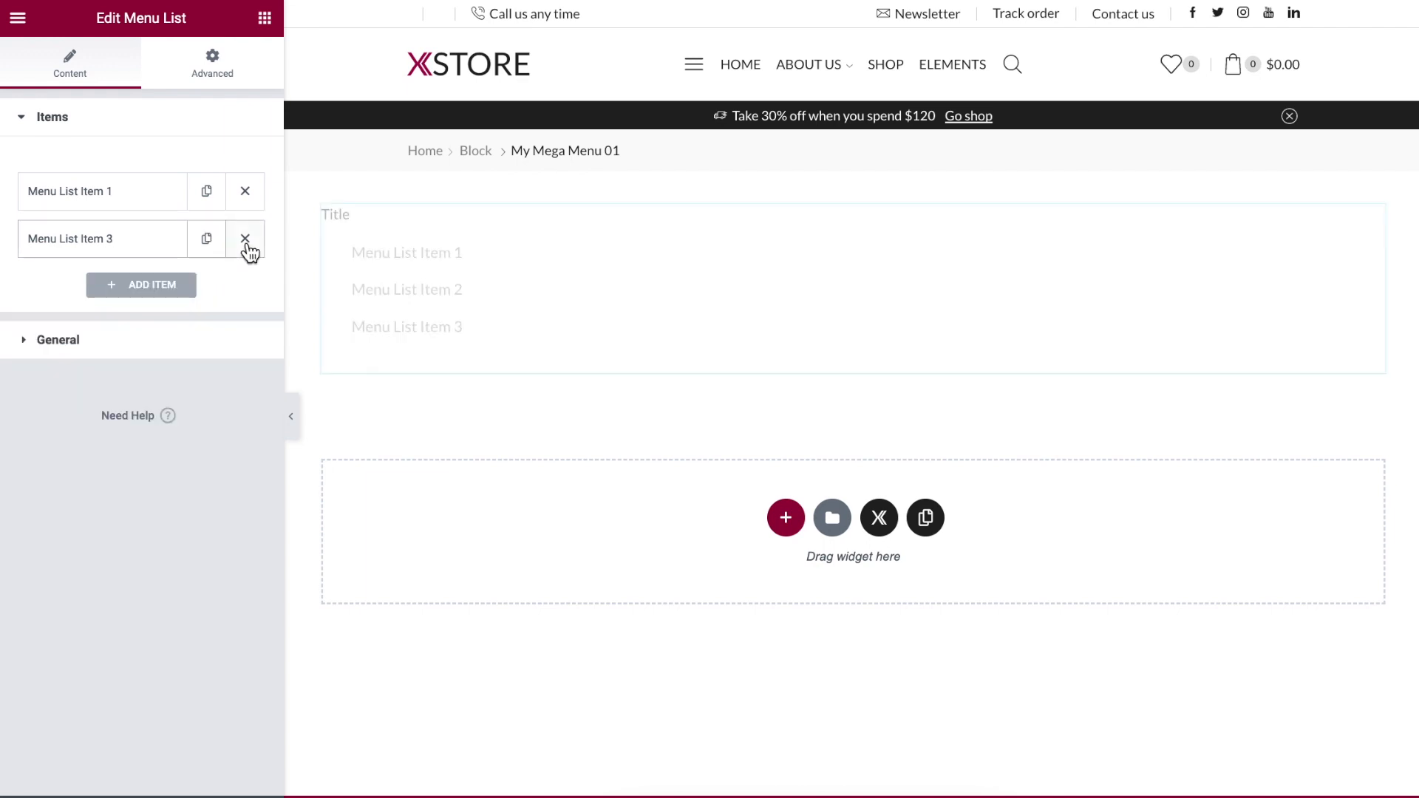
click(247, 241)
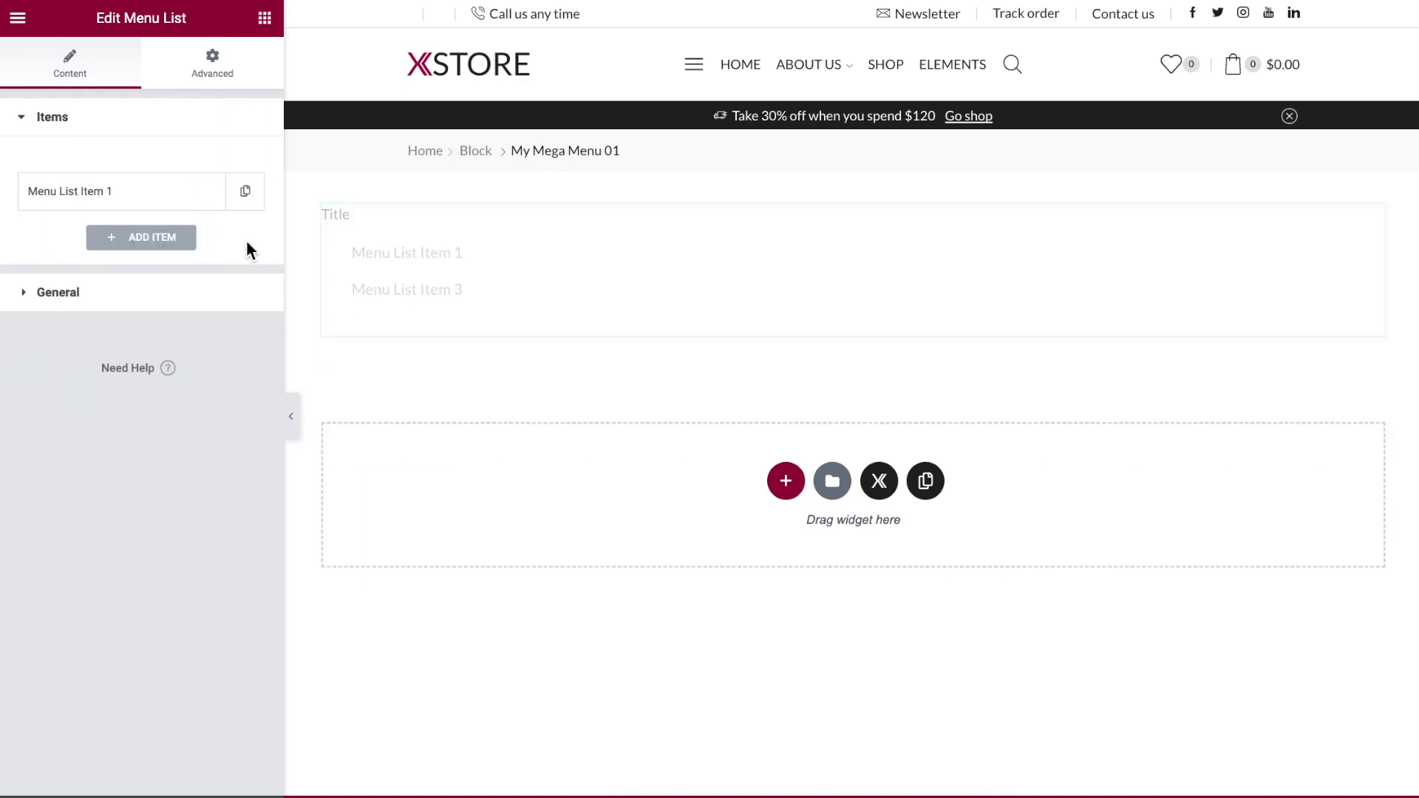
click(113, 205)
key(BackSpace)
key(BackSpace)
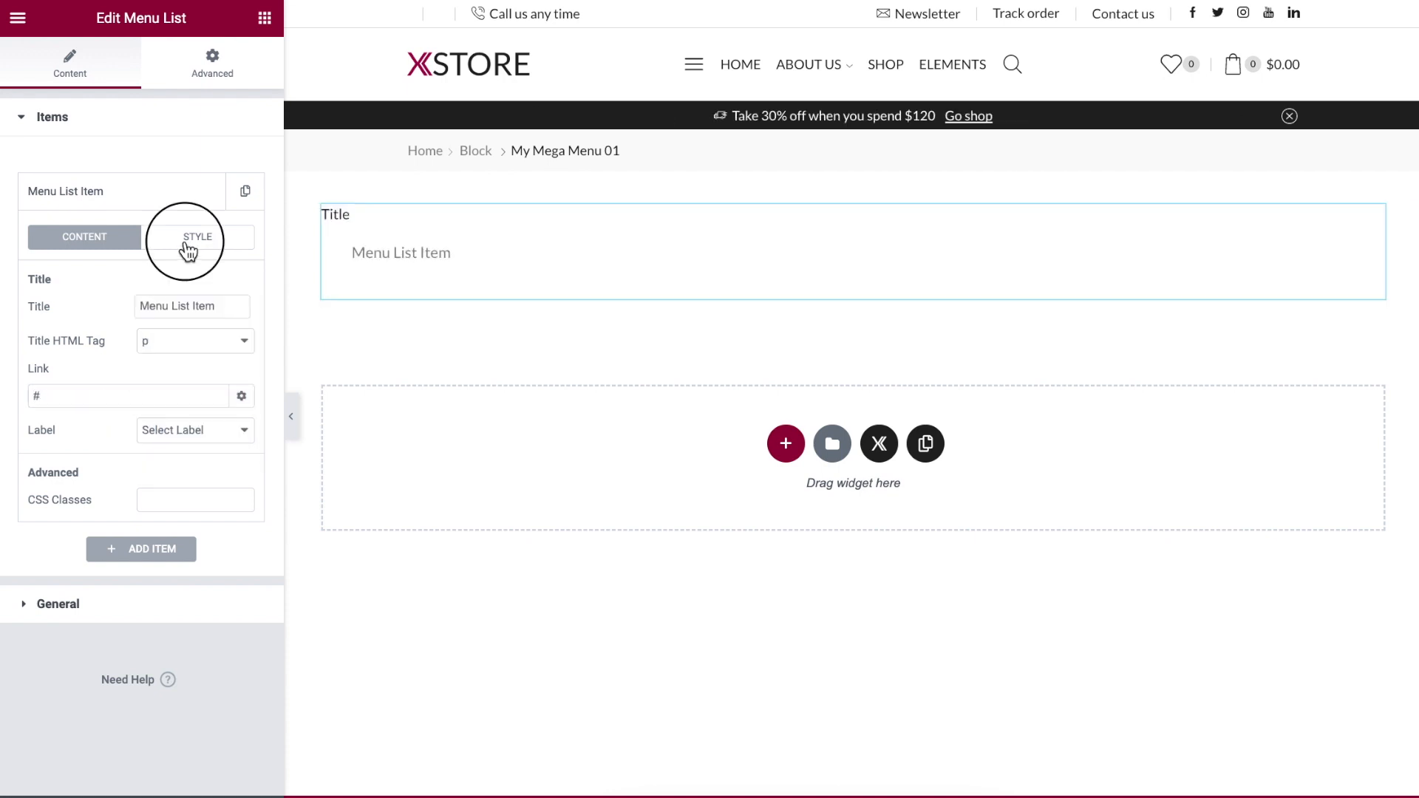
Set the list item's text color to dark gray and its hover color to near-black
click(187, 244)
click(242, 342)
click(170, 517)
click(164, 344)
click(242, 377)
click(183, 594)
click(165, 387)
Unlink the list item's padding values and set 10 px at the bottom and 0 px on the other sides
click(241, 436)
click(153, 435)
text(10)
Duplicate the styled list item until the menu list has five items
click(96, 195)
click(245, 198)
click(206, 242)
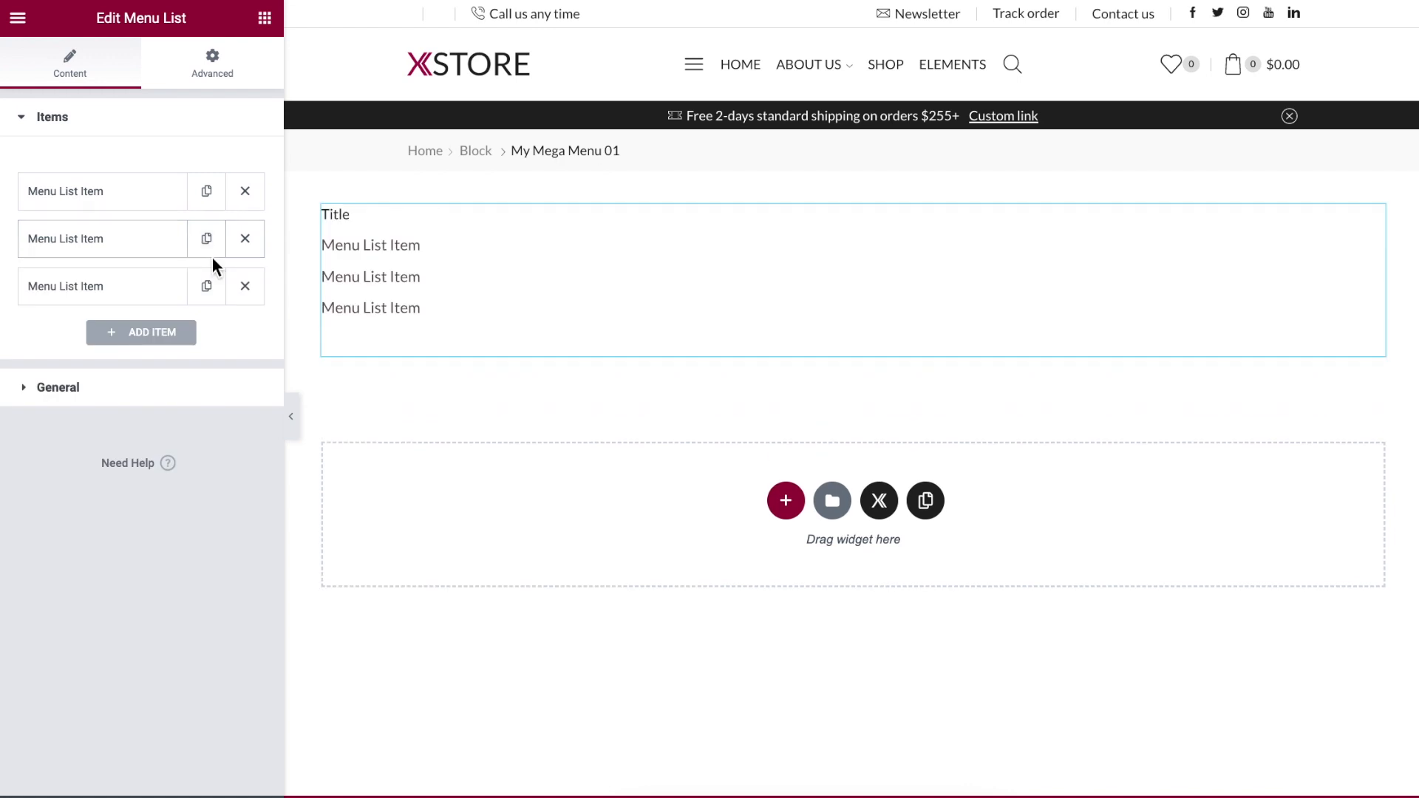
click(207, 244)
click(208, 244)
Set the bottom padding of the last list item to 0 px
click(155, 381)
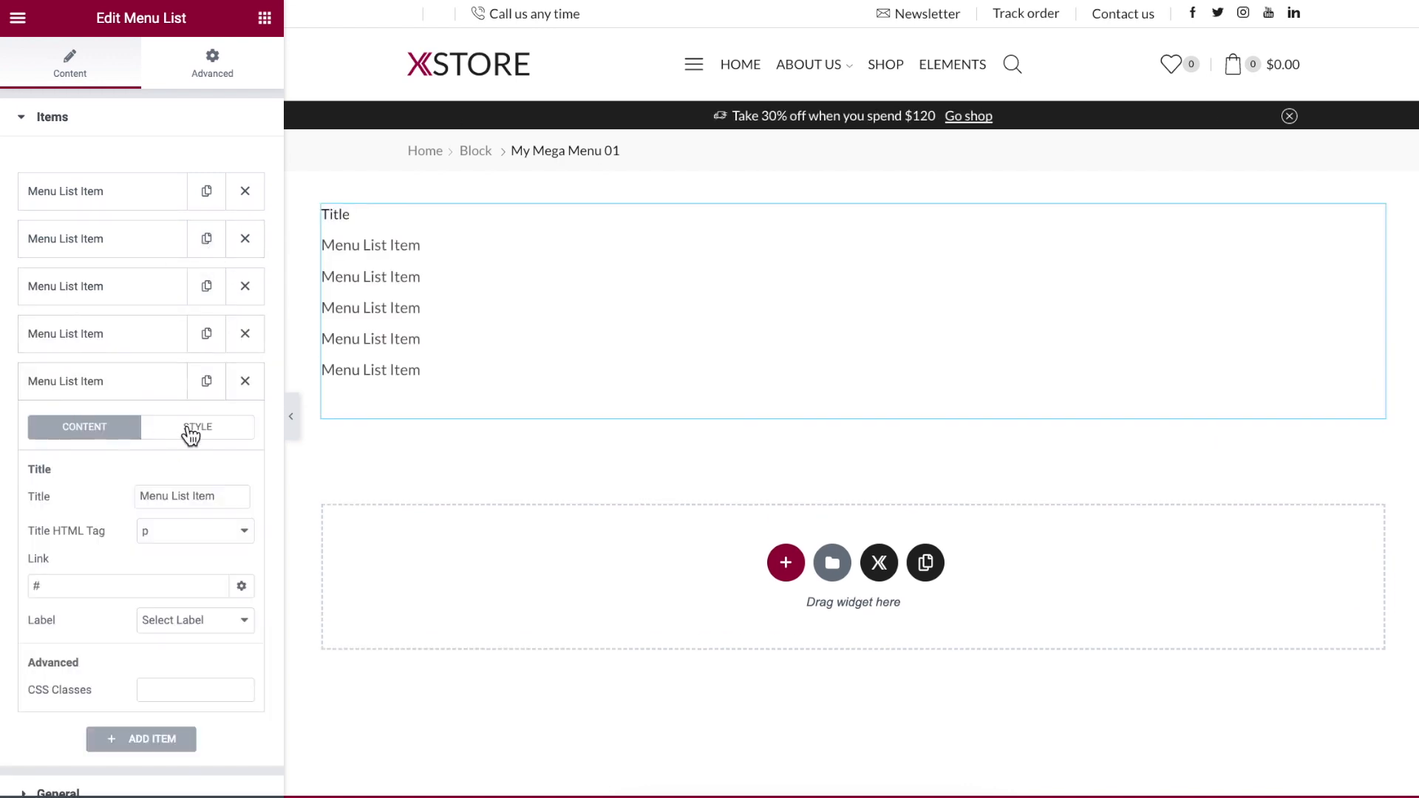
click(190, 435)
click(150, 626)
key(BackSpace)
key(BackSpace)
text(0)
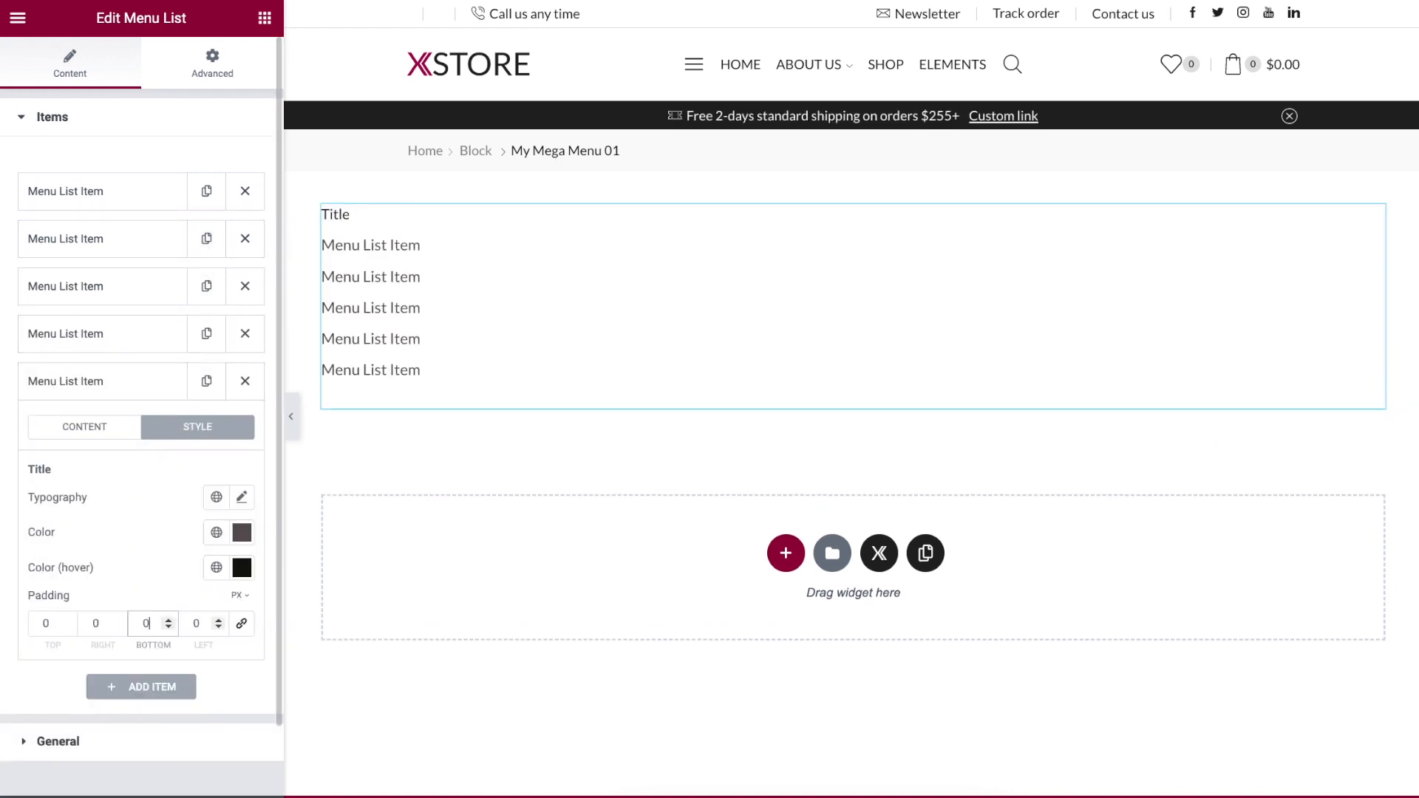
Duplicate the menu list column three times to fill the section with four columns
right_click(328, 215)
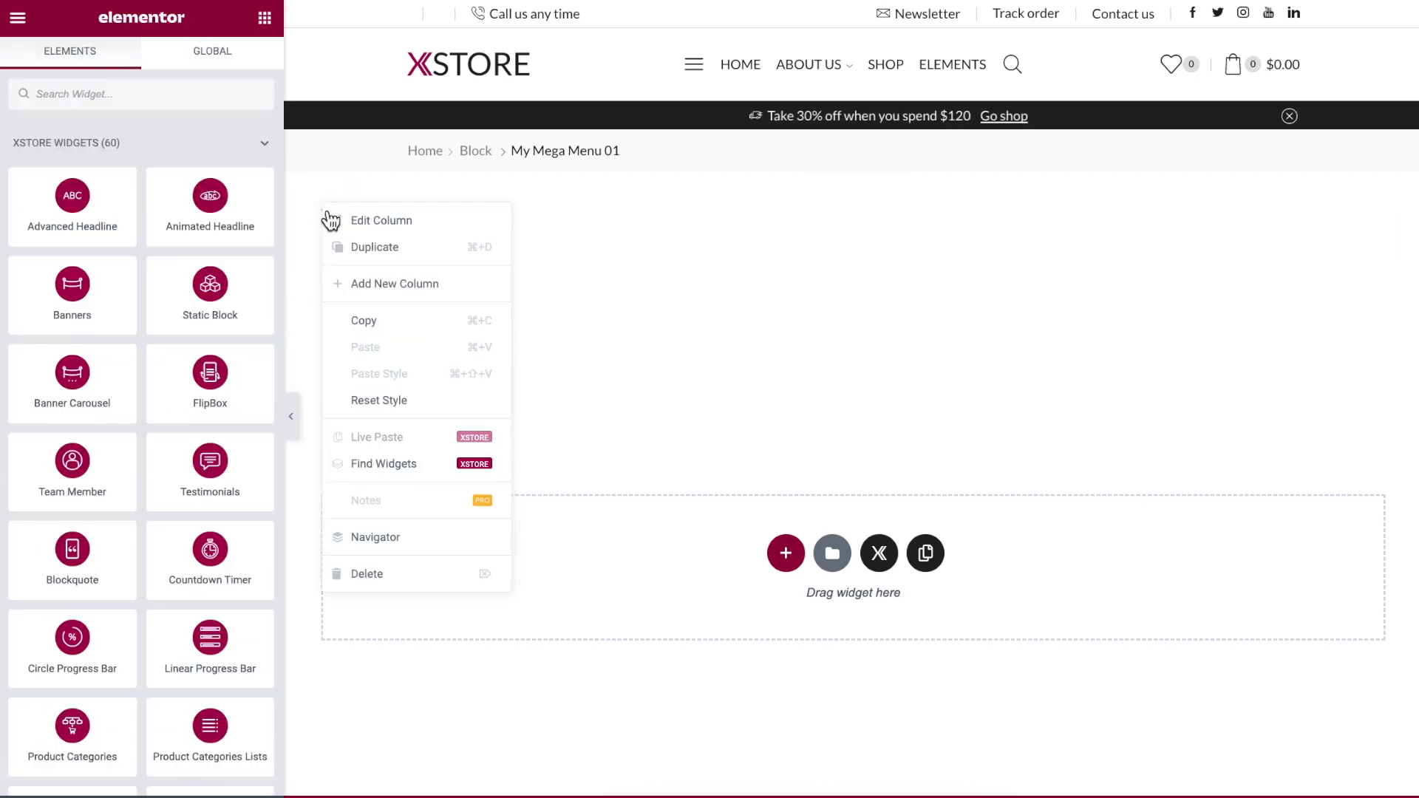
click(367, 248)
right_click(328, 214)
click(357, 248)
right_click(329, 216)
click(358, 256)
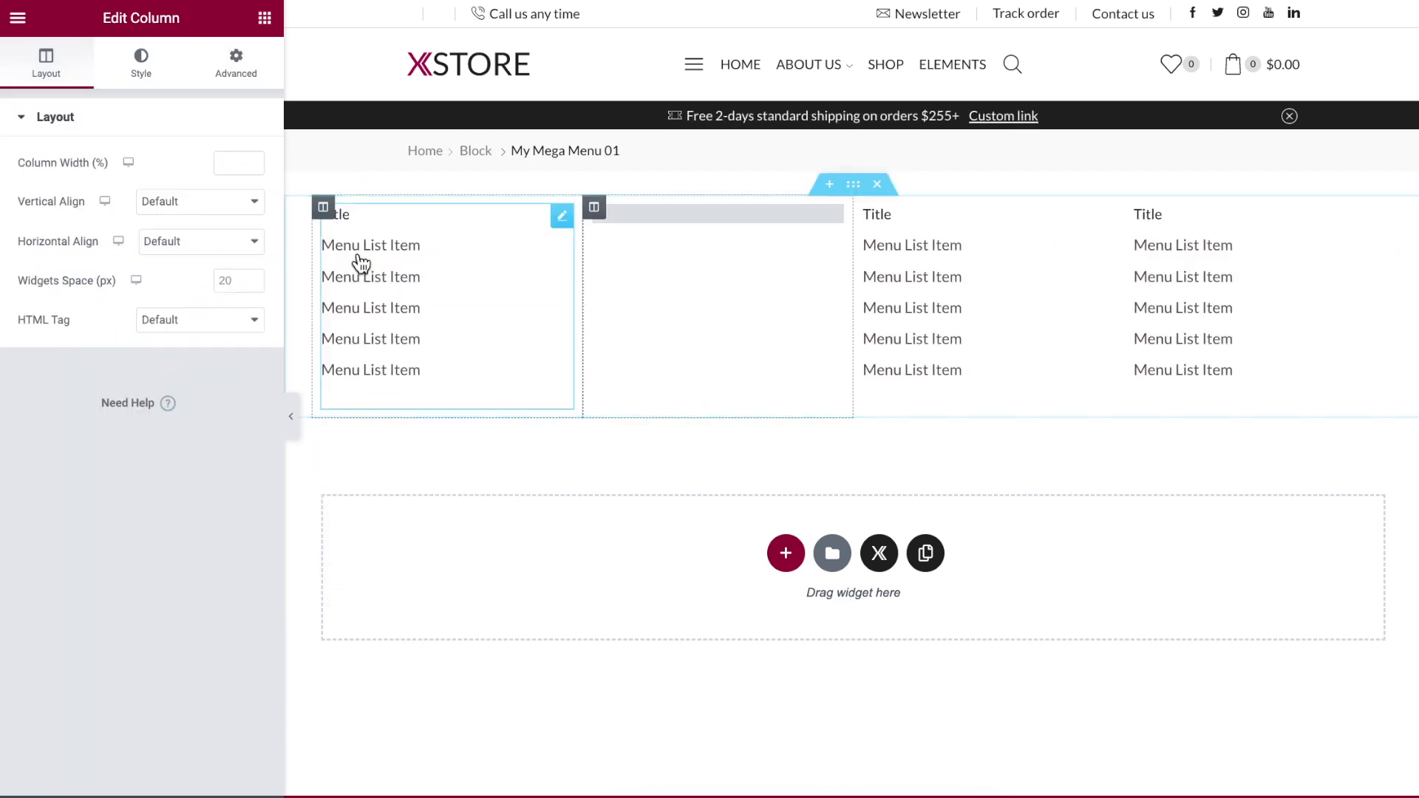
Assign the Hot label to the third list item of the first column's menu list
click(378, 297)
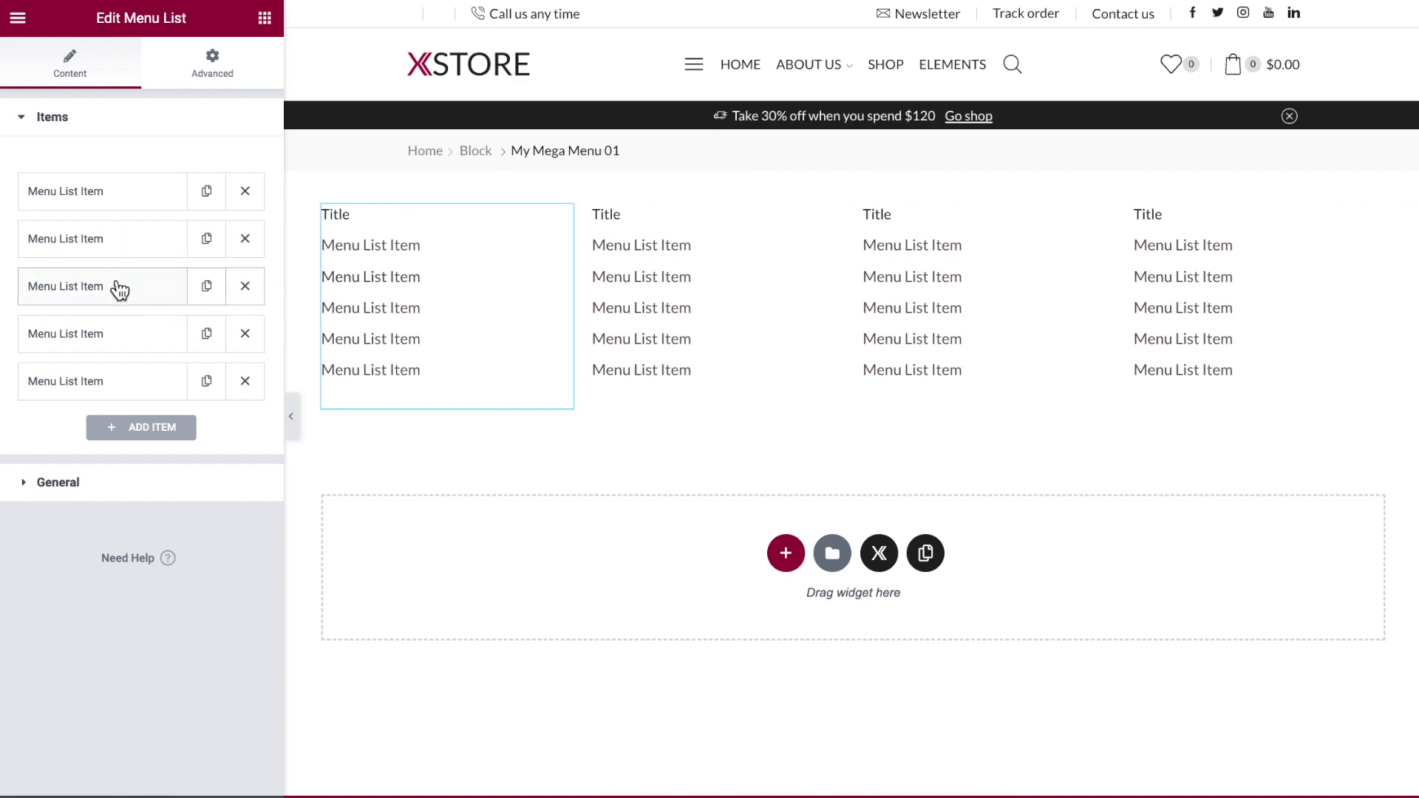
click(118, 290)
click(148, 525)
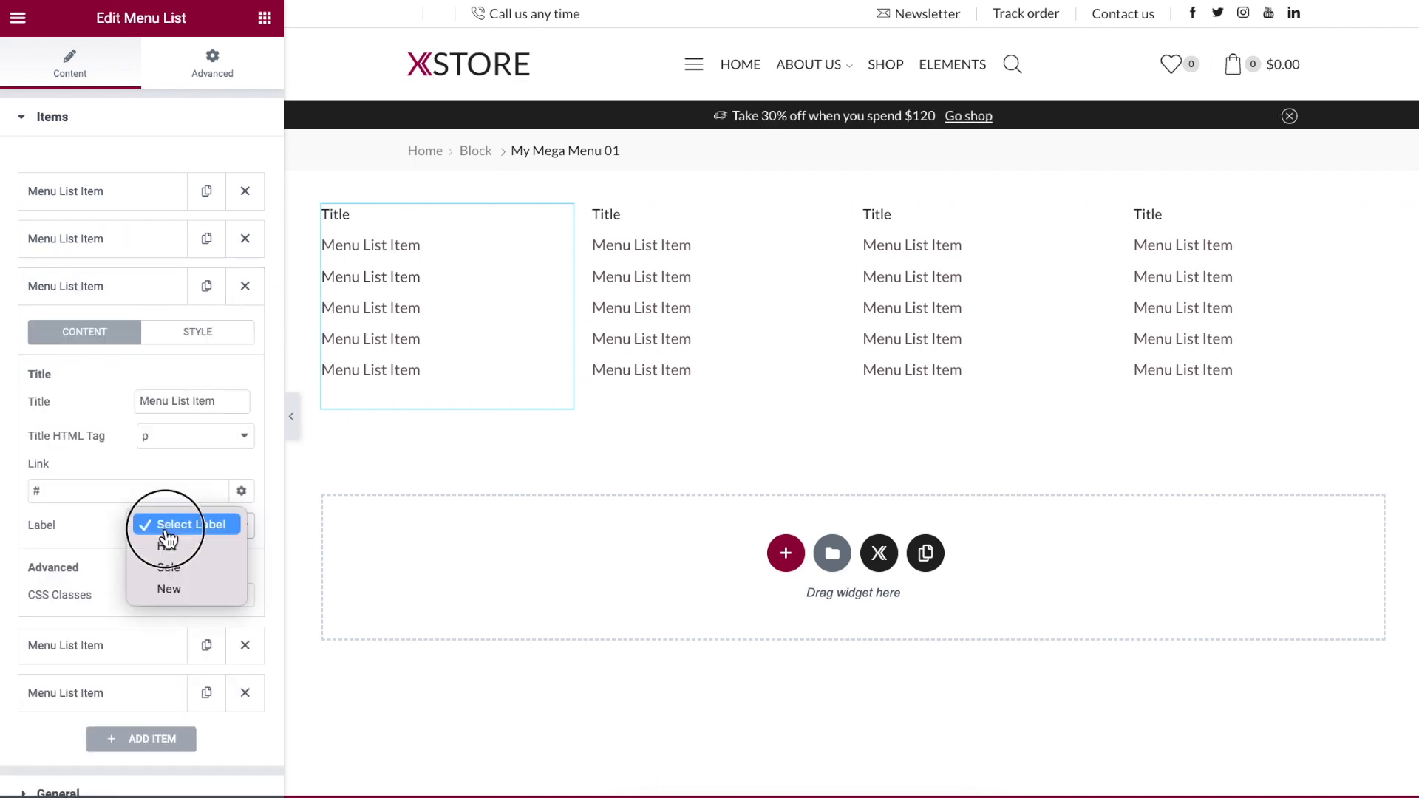
click(167, 547)
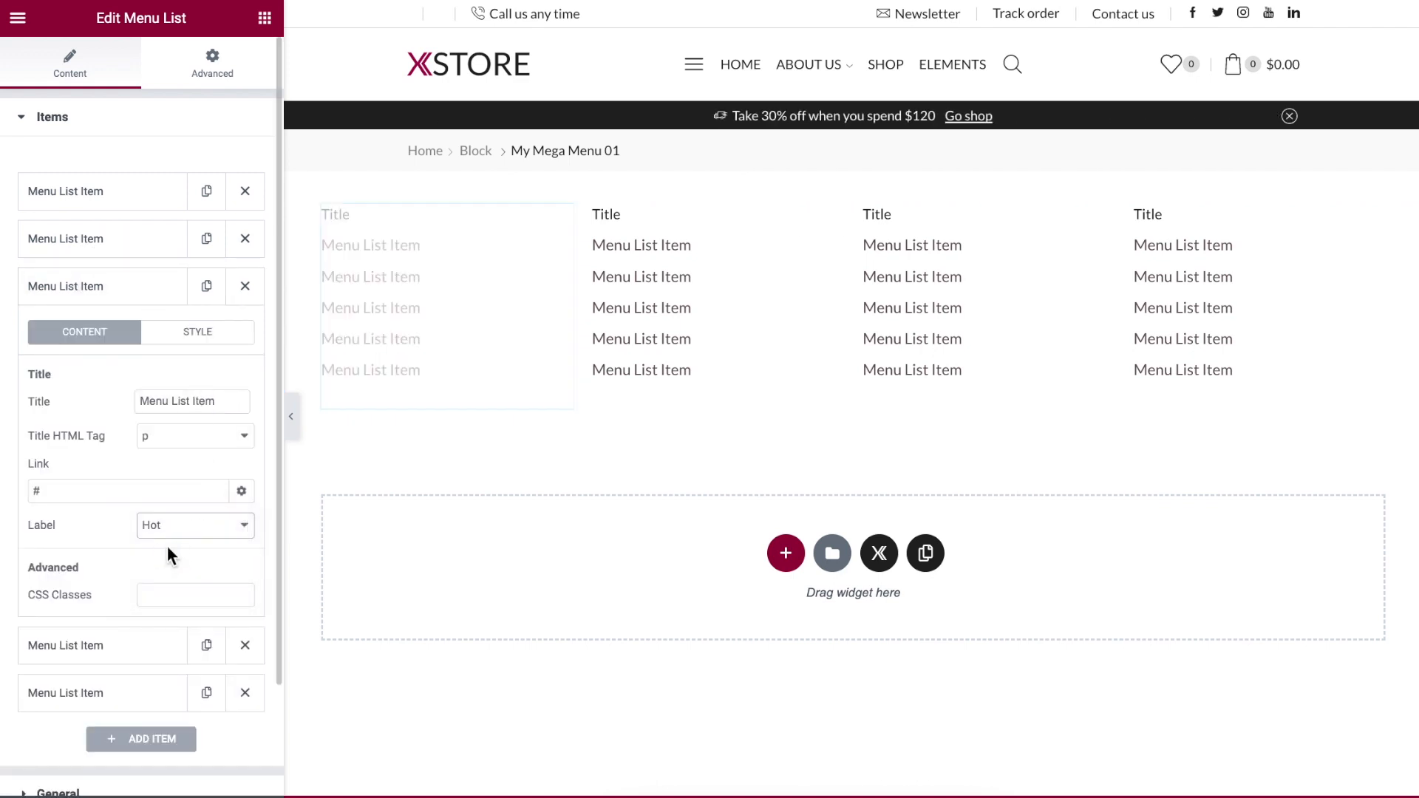
Assign the Sale label to the second list item of the second column's menu list
click(673, 348)
click(136, 242)
click(185, 477)
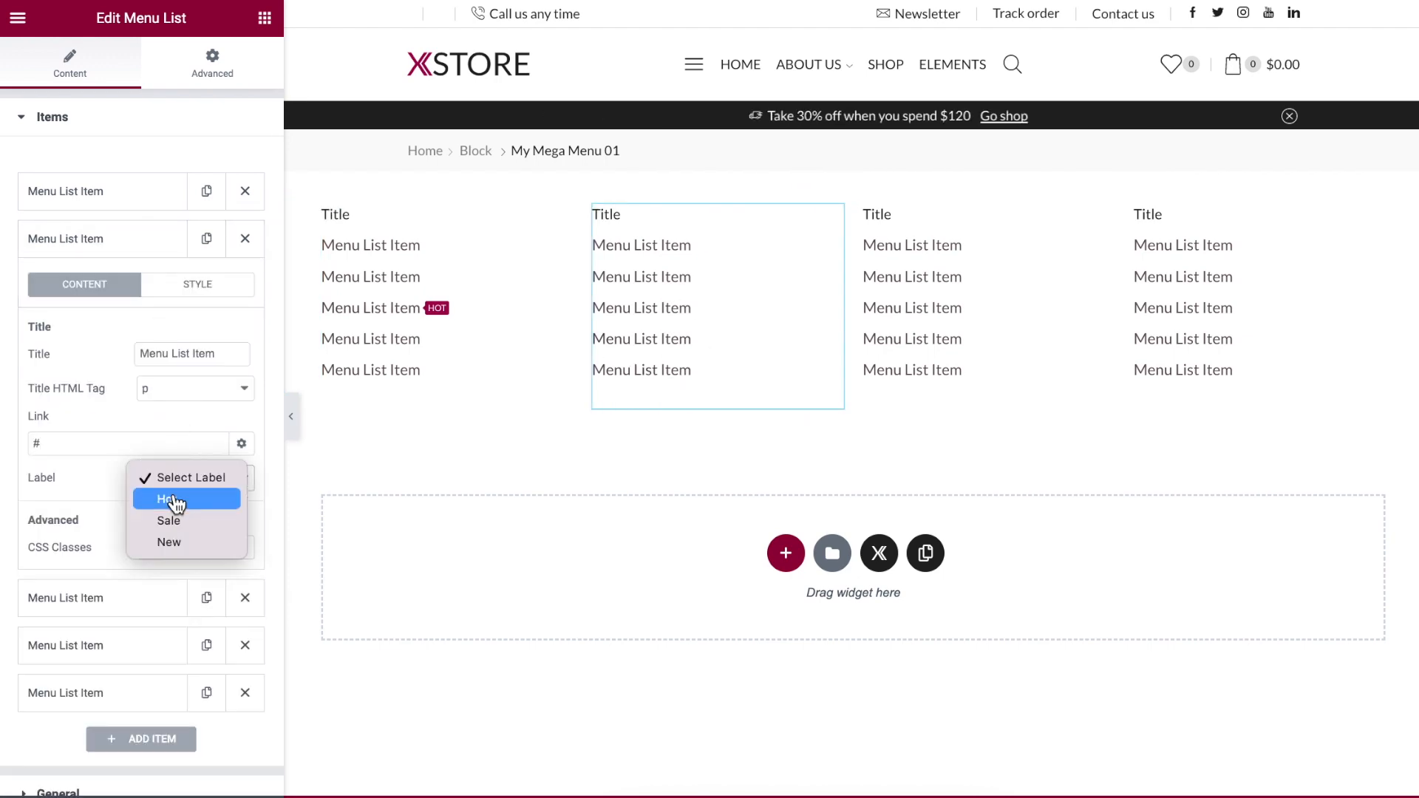
click(180, 522)
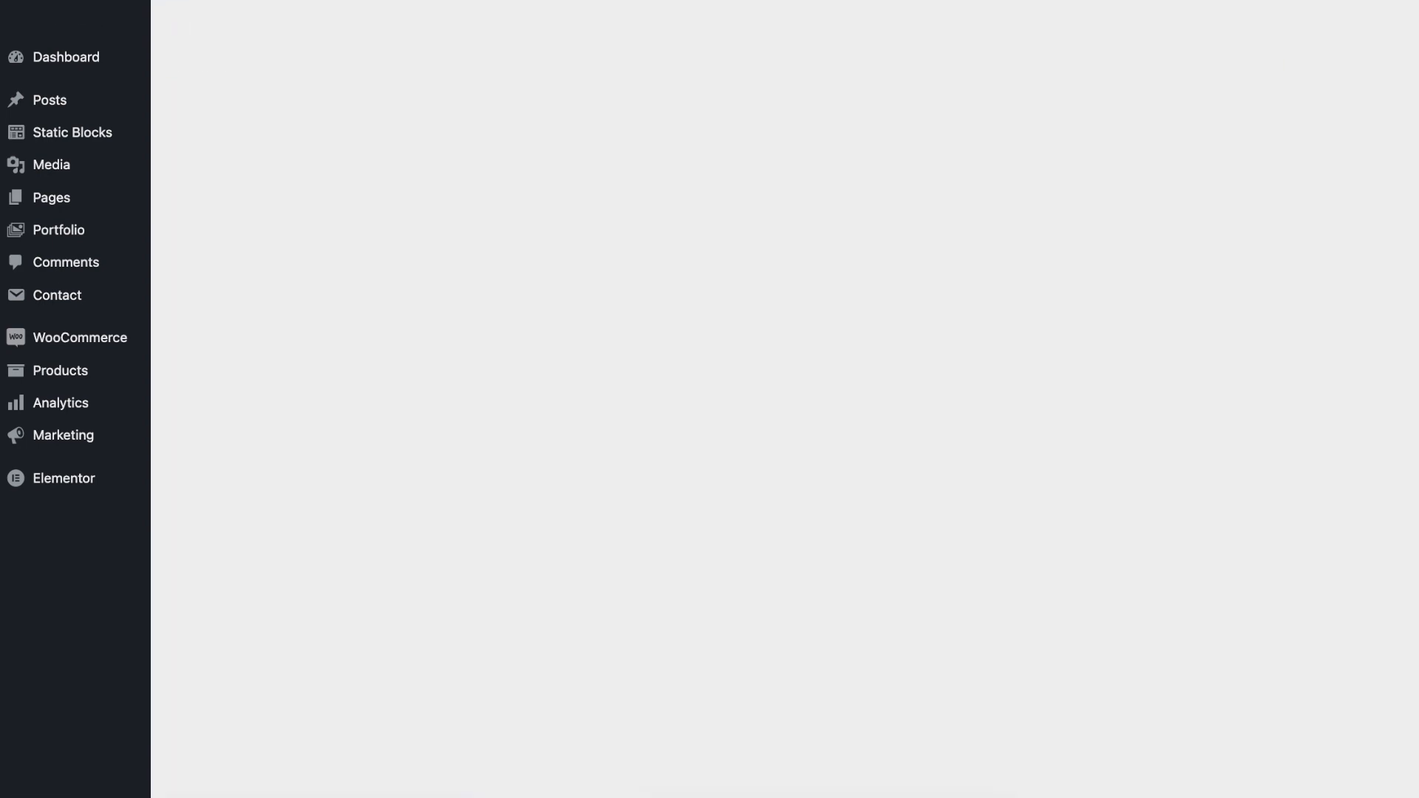
Look through the General / Layout section of the XStore theme options
scroll(862, 276, down, 3)
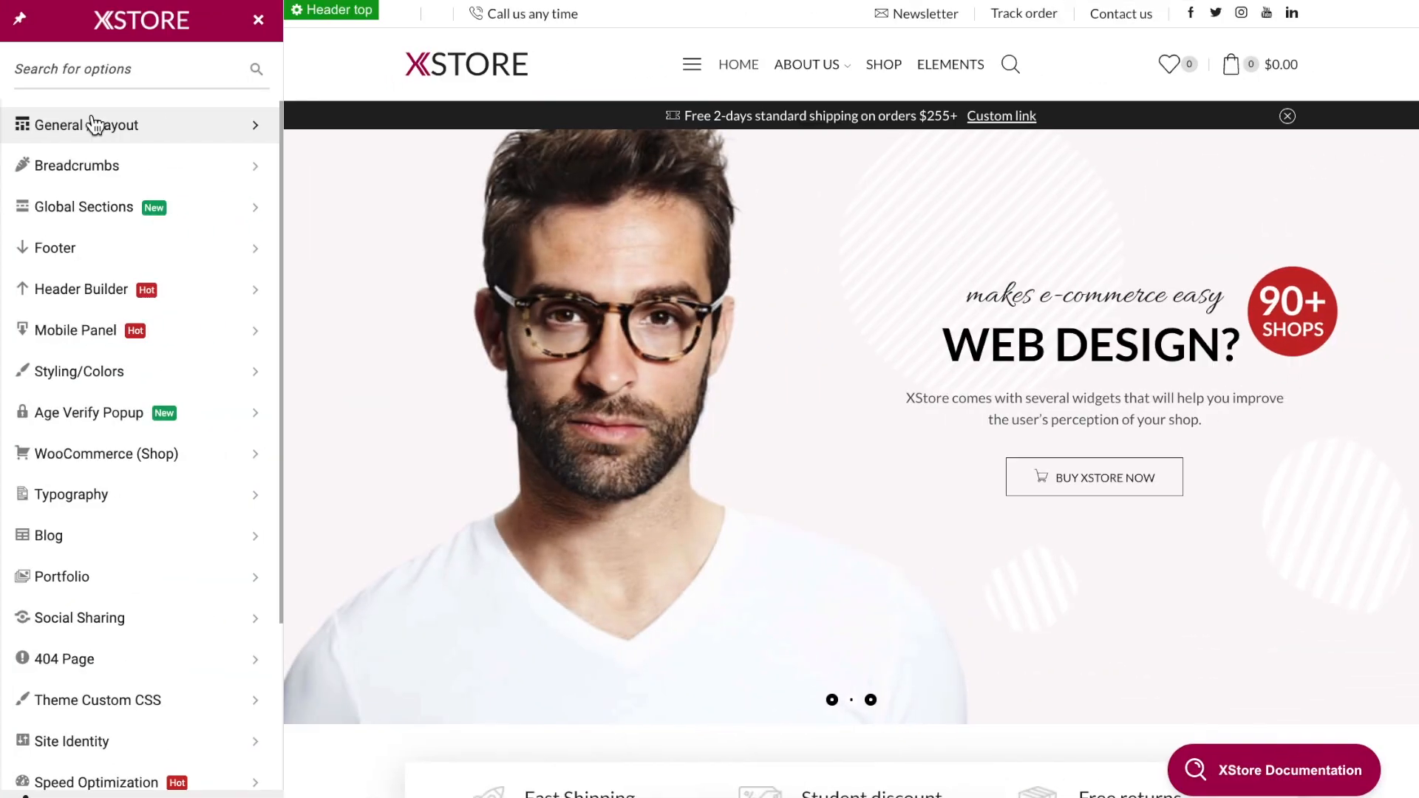
click(69, 123)
scroll(68, 124, down, 12)
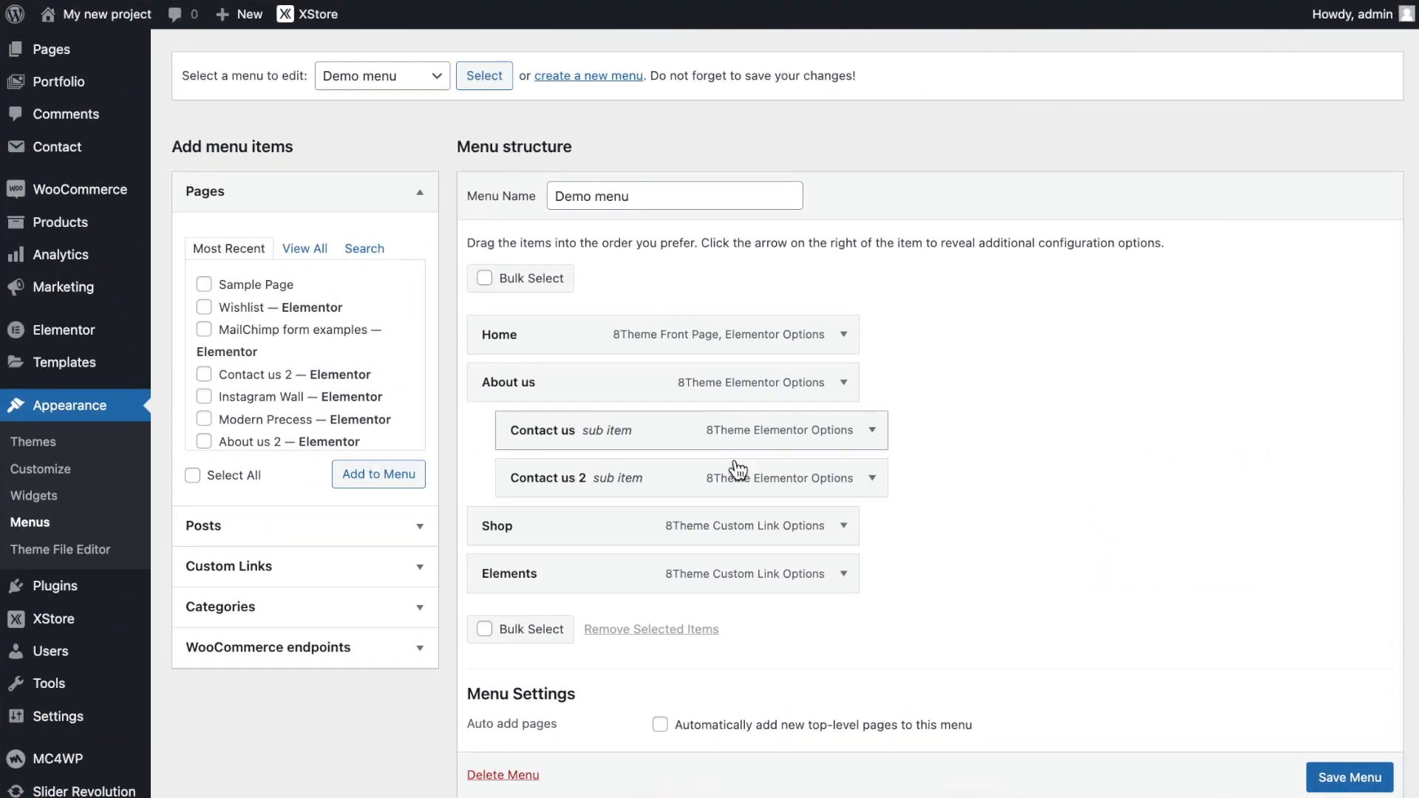
Set the Elements menu item's design to Mega menu with 4 columns in its 8Theme options
click(763, 574)
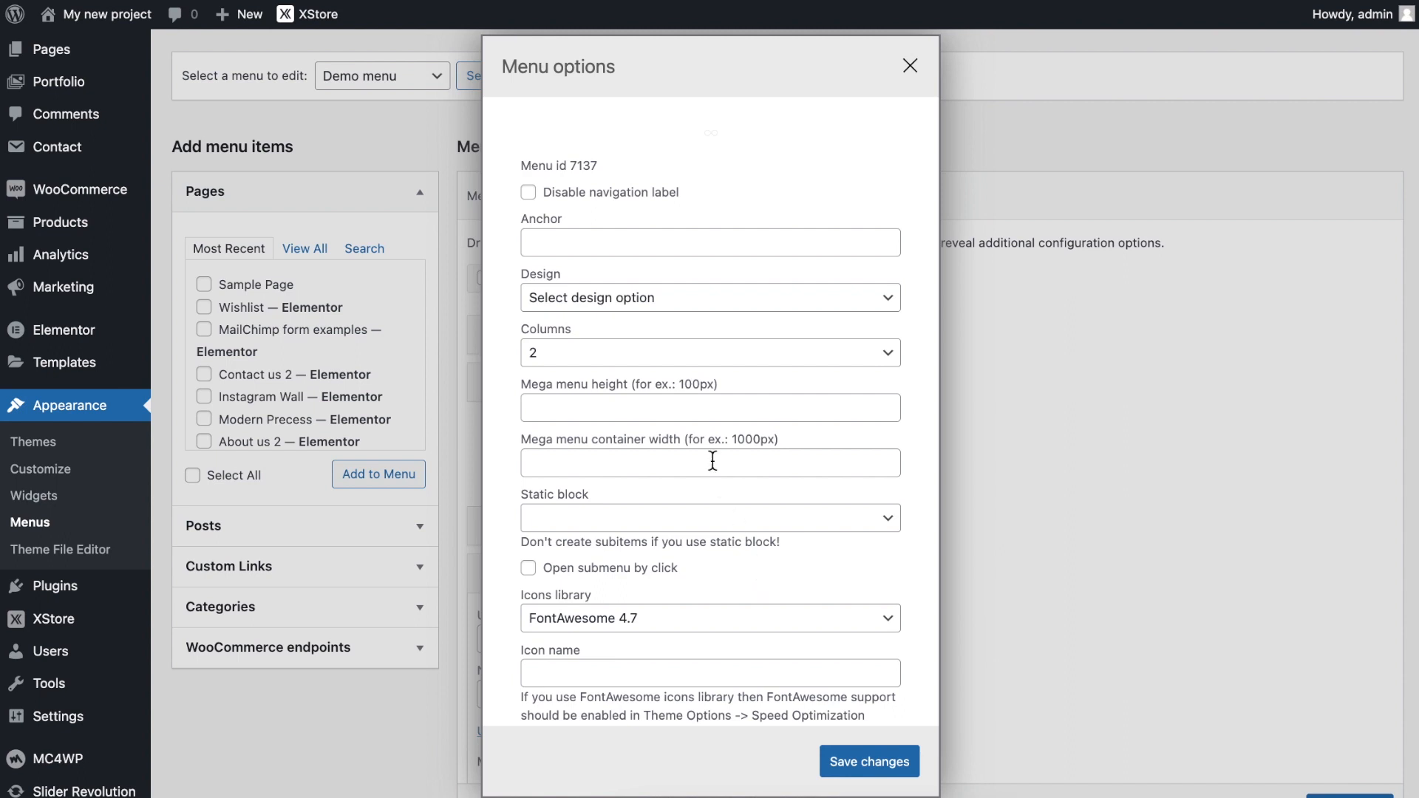
click(600, 302)
click(593, 346)
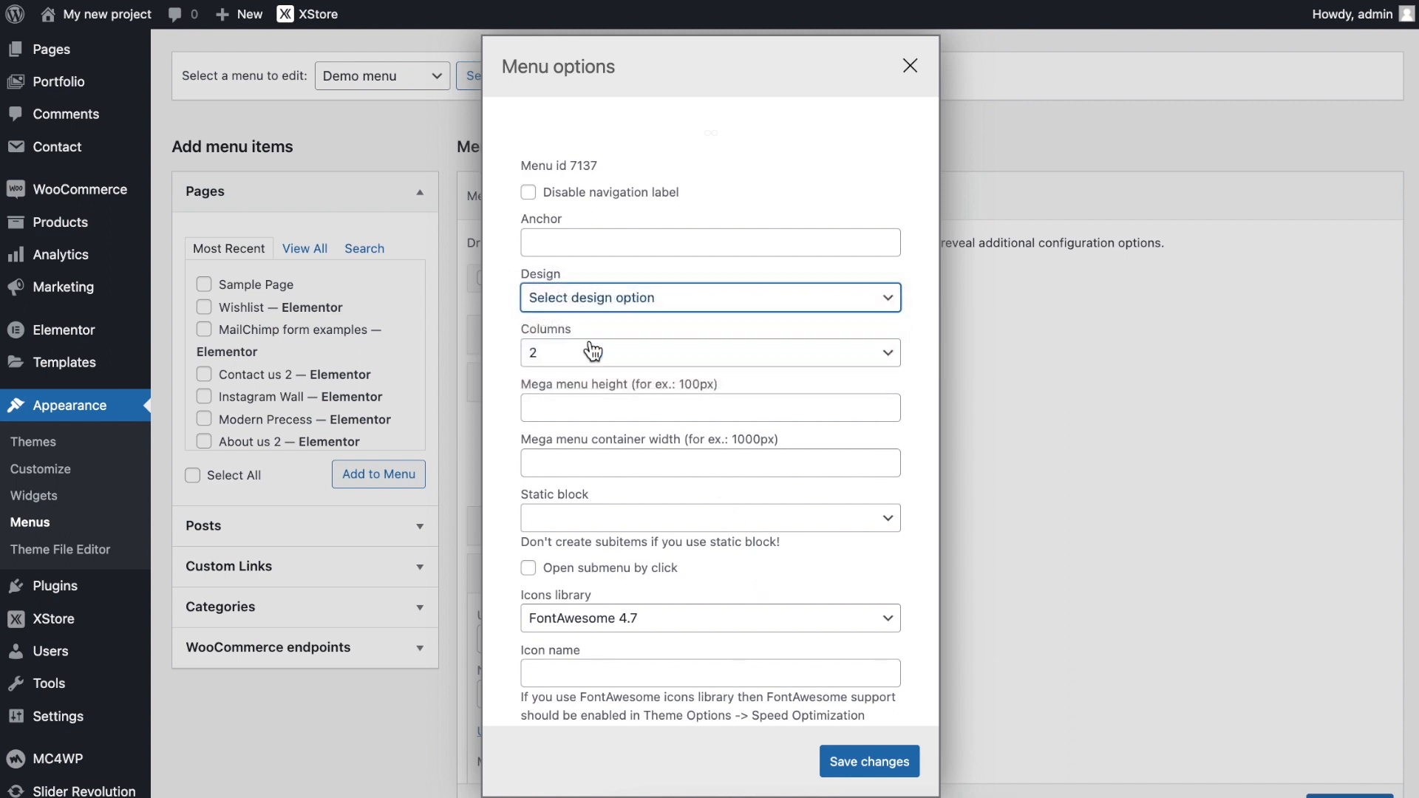
click(580, 353)
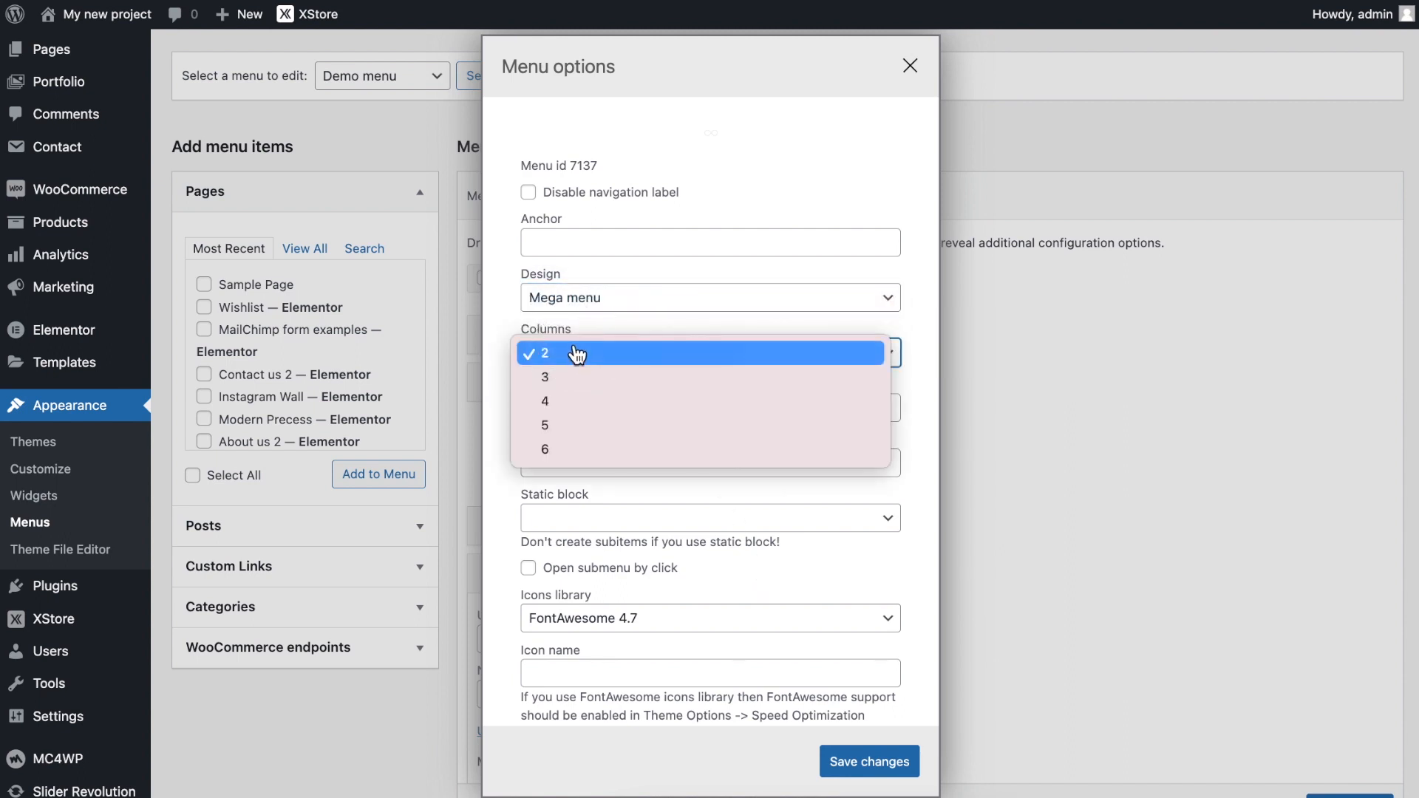
click(573, 409)
Assign the My mega menu 01 static block to the Elements item, save the changes, and check the dropdown on the storefront
click(552, 524)
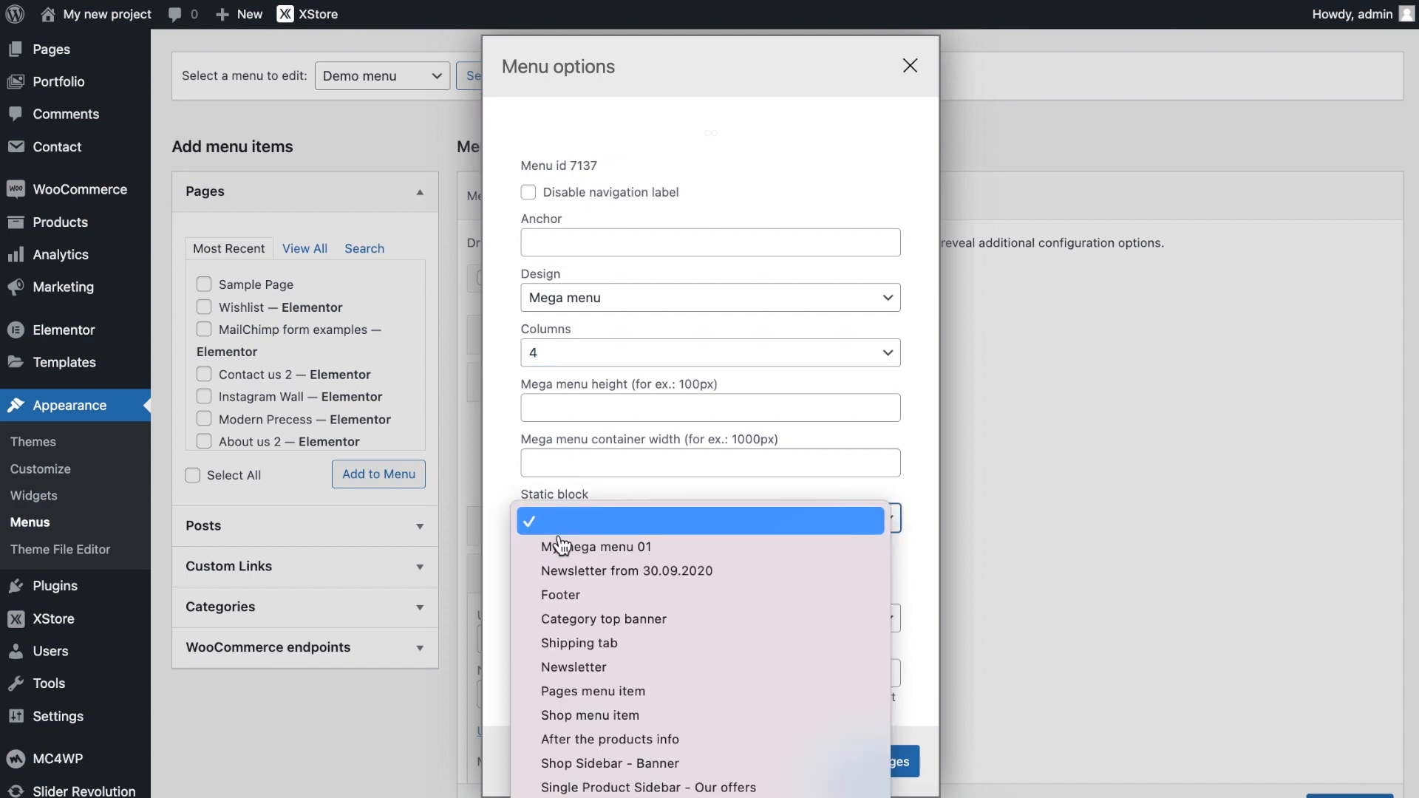
click(561, 546)
click(857, 769)
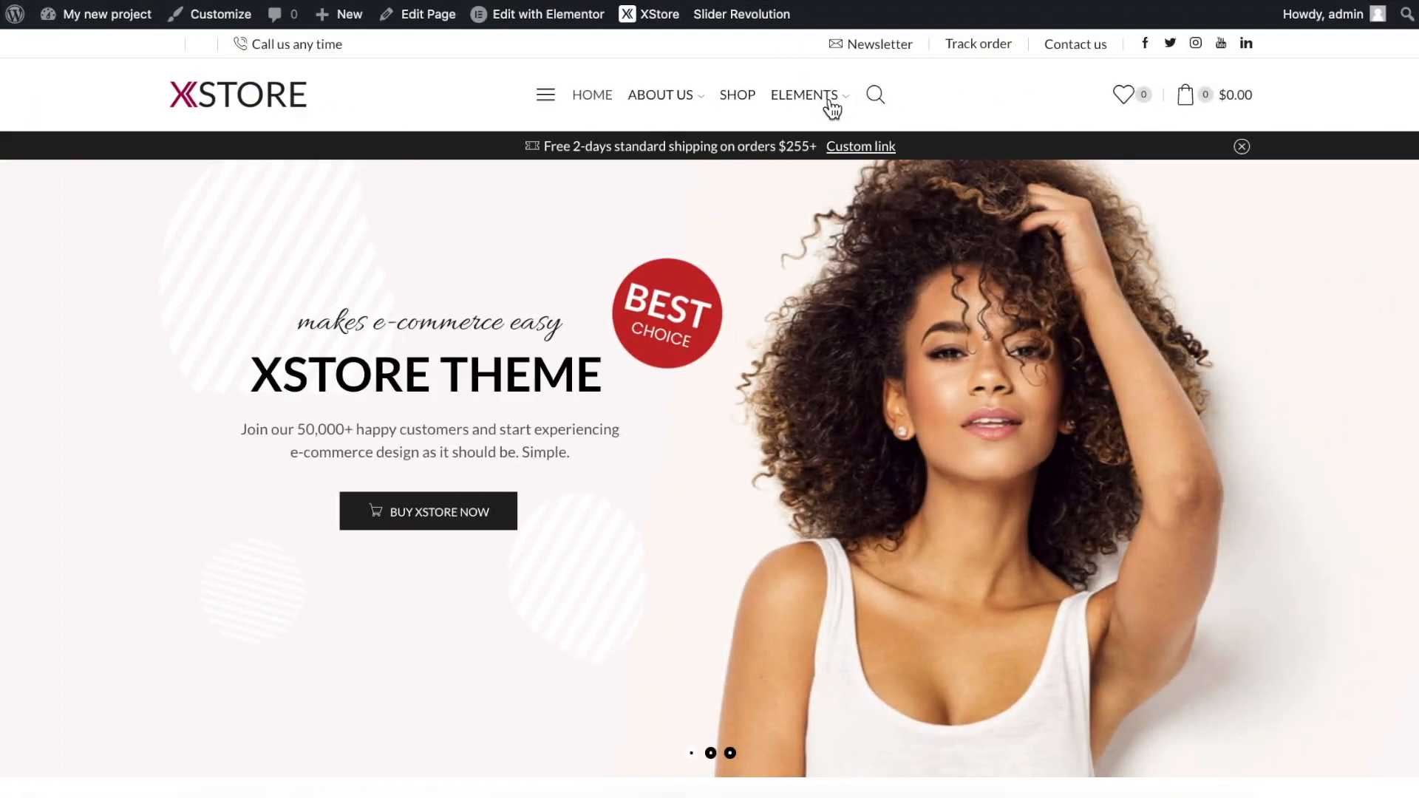
mouse_move(837, 110)
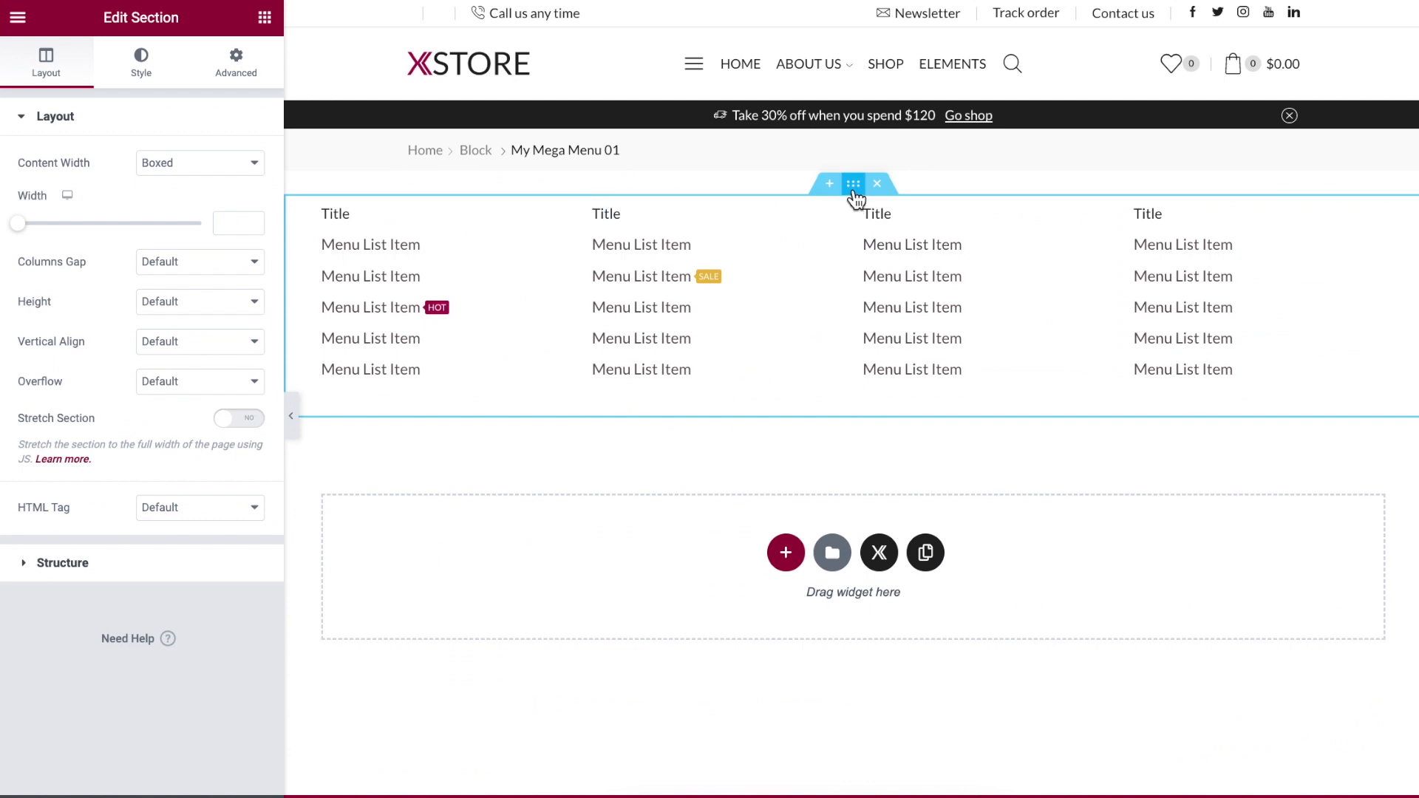
Set the menu lists section's padding to 20 px at the top and 30 px on the right and left
click(224, 73)
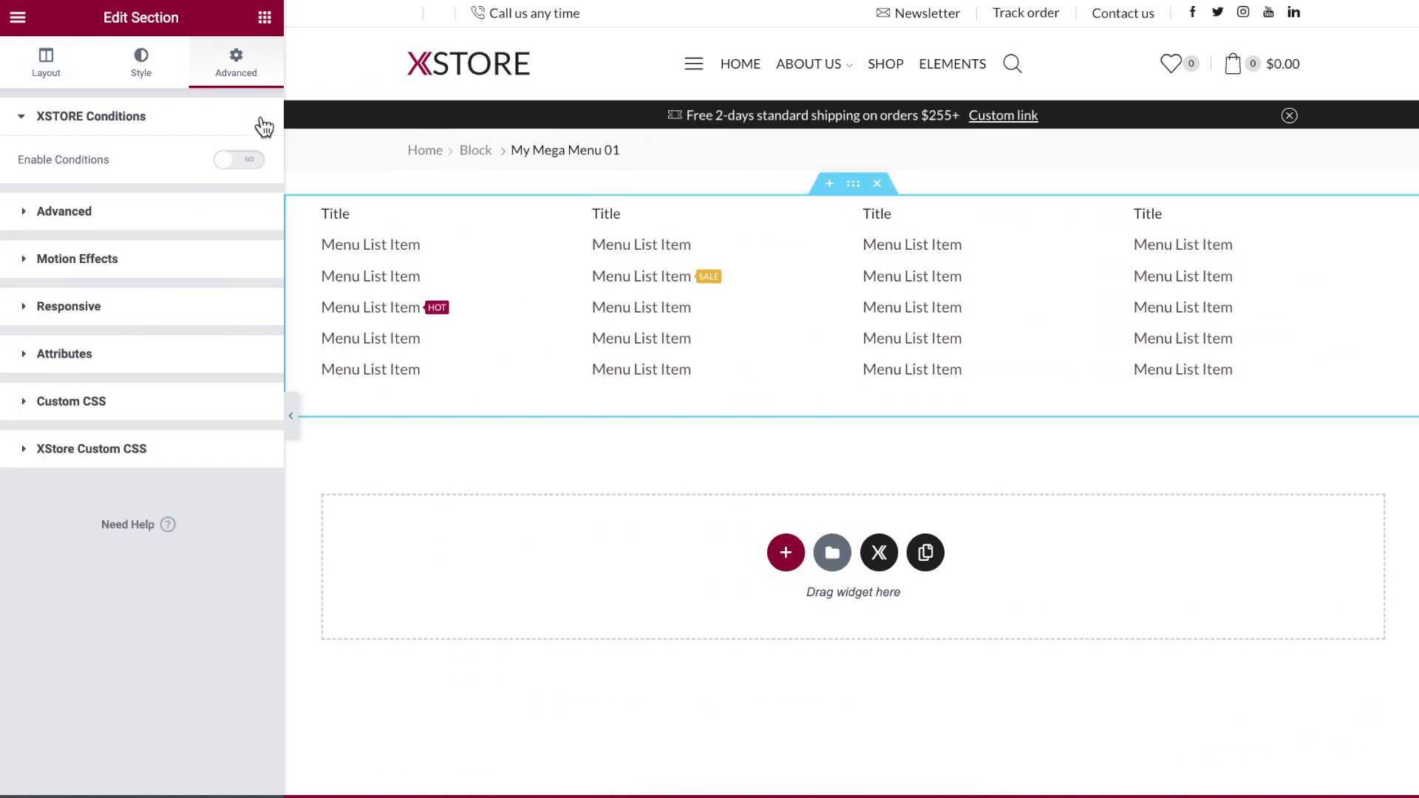
click(236, 213)
click(252, 306)
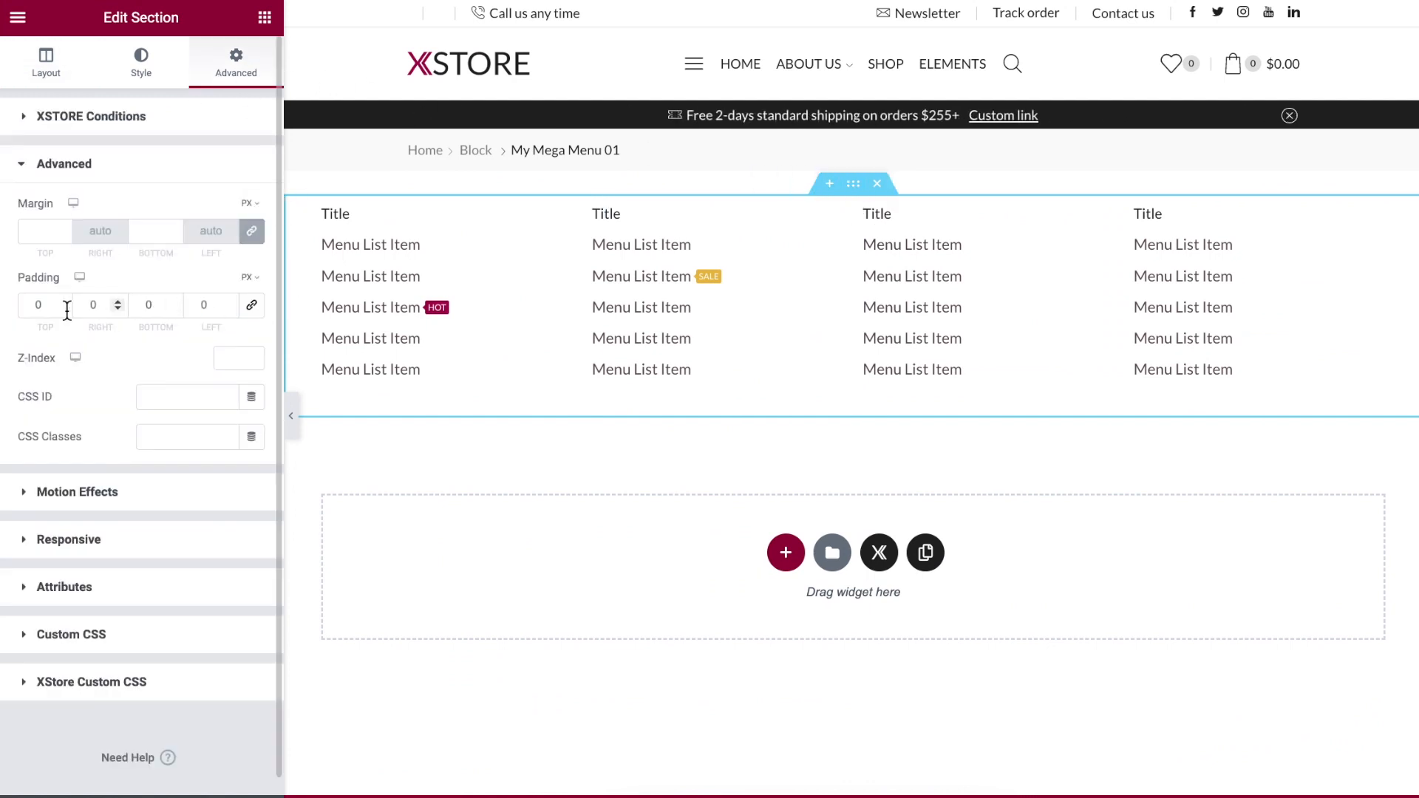
text(20)
click(94, 304)
text(30)
click(195, 305)
text(30)
Add a two-column section below the menu lists and place a Banners widget in its left column
click(788, 577)
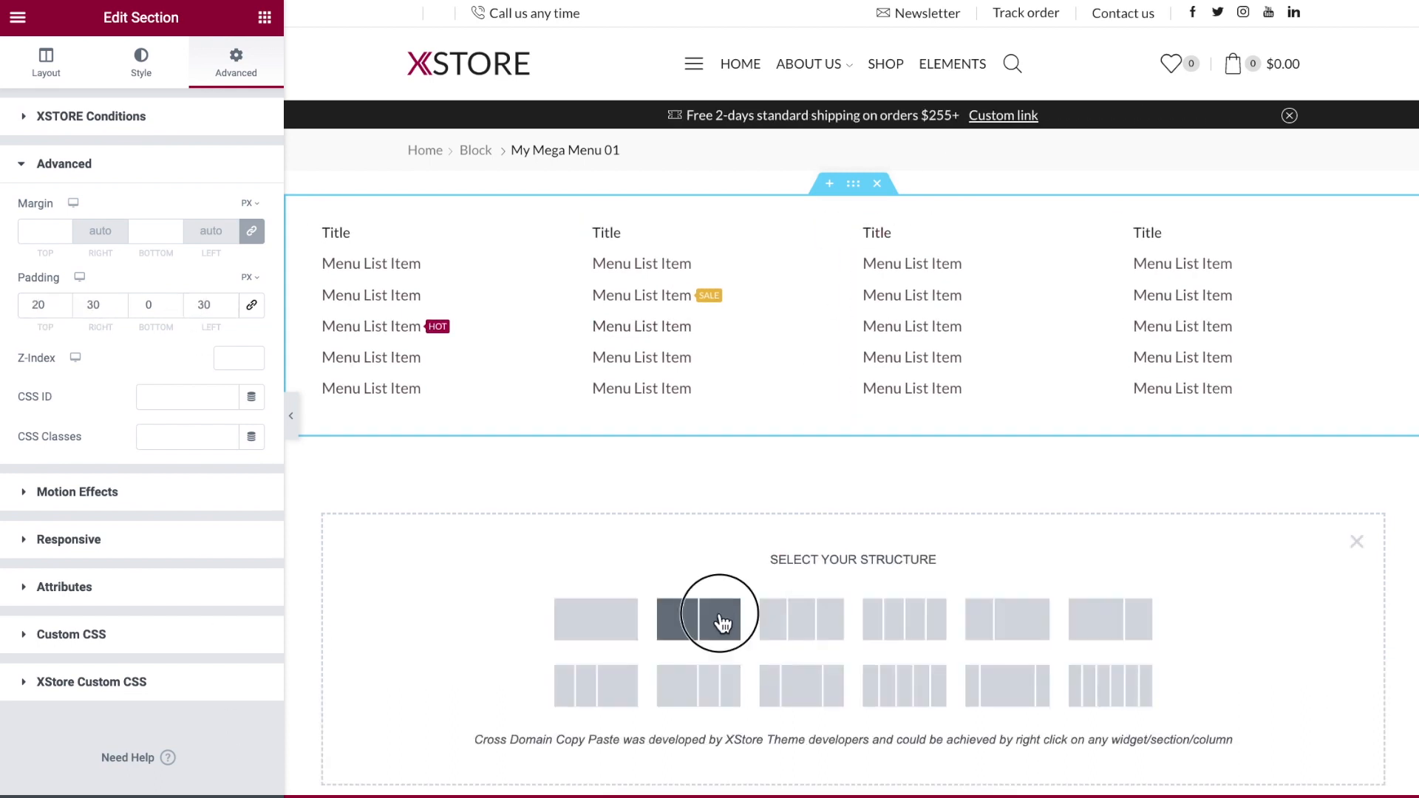
click(722, 621)
click(585, 464)
click(189, 92)
text(bann)
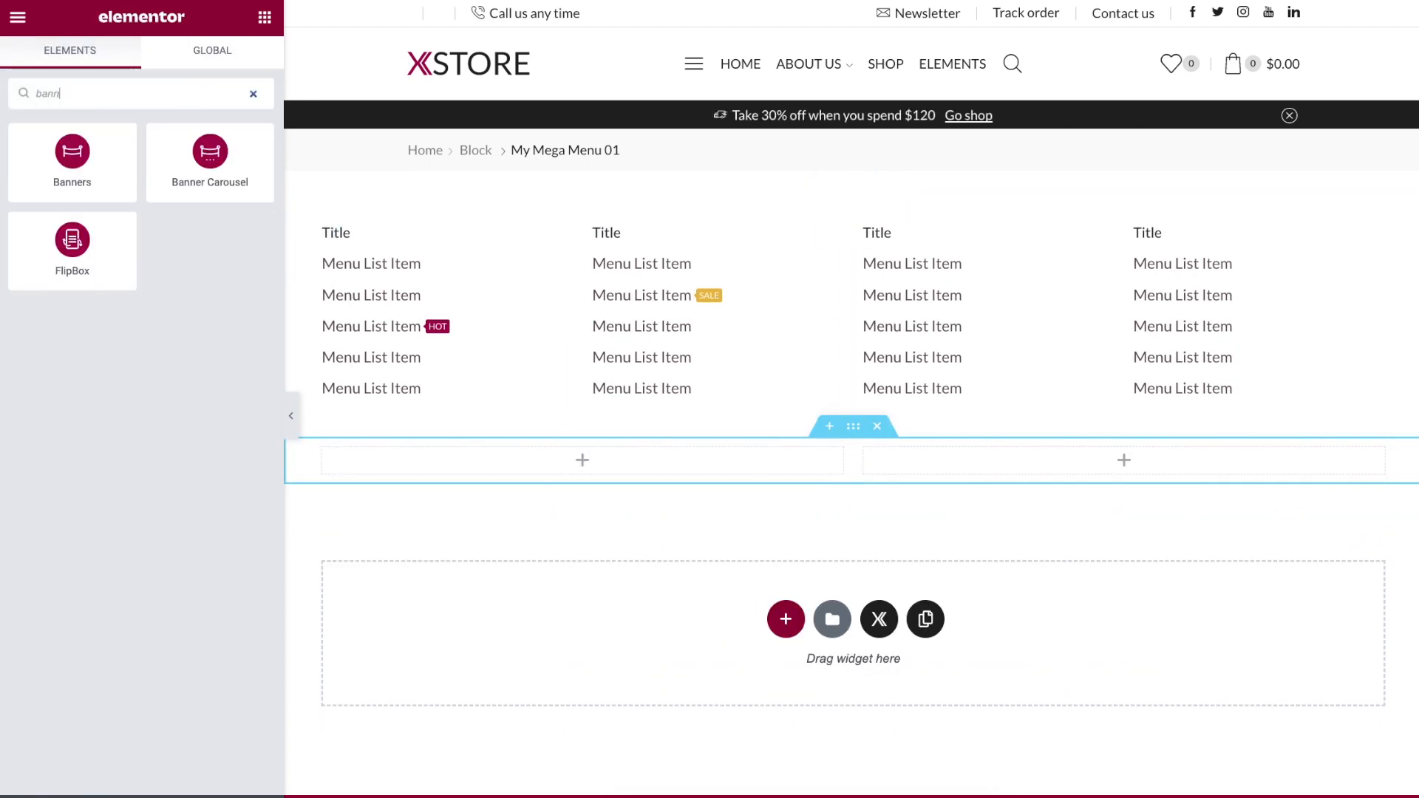
drag(72, 152, 484, 462)
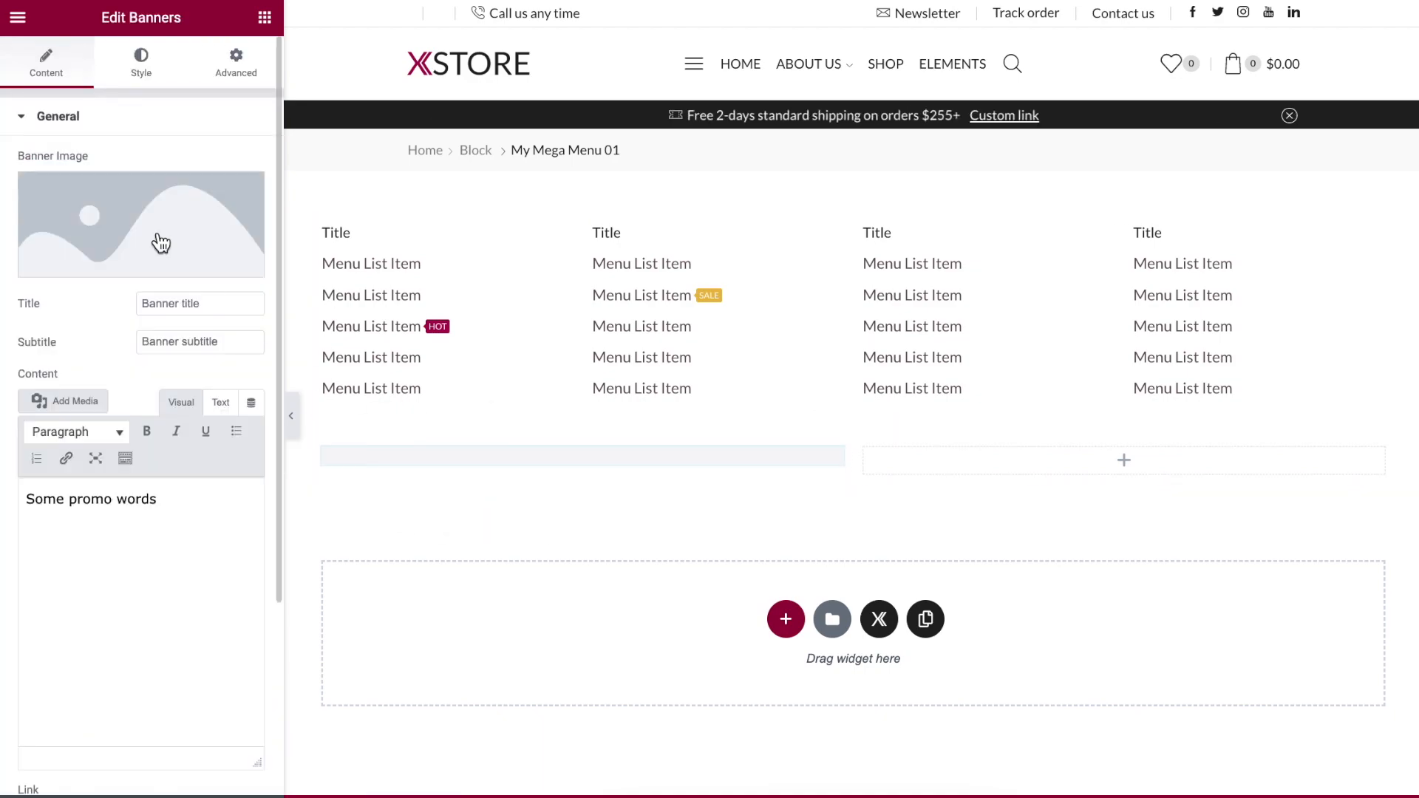
Search the media library for banner and insert menu-shop-banner-men.jpg as the banner image
click(161, 242)
click(969, 150)
click(1024, 207)
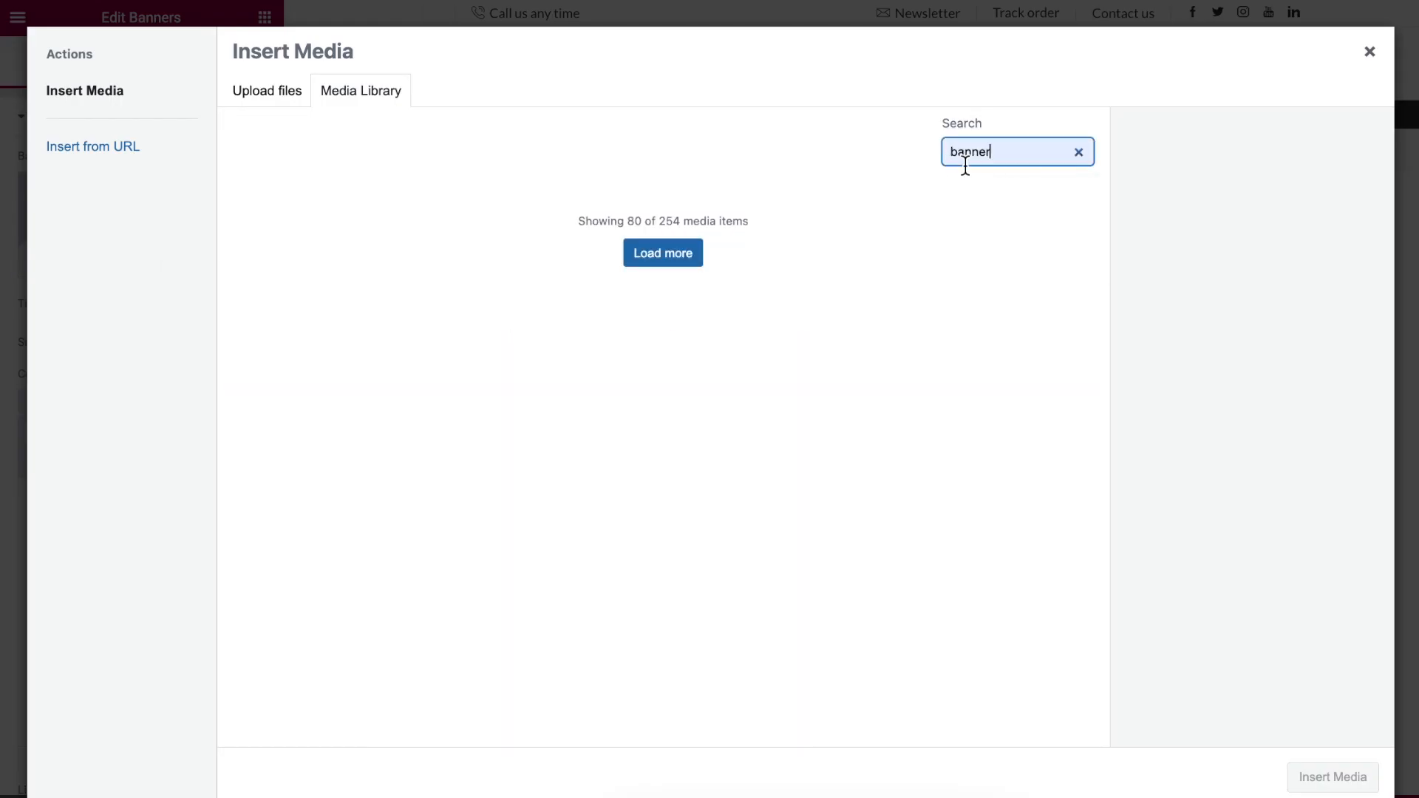
click(735, 216)
click(1299, 773)
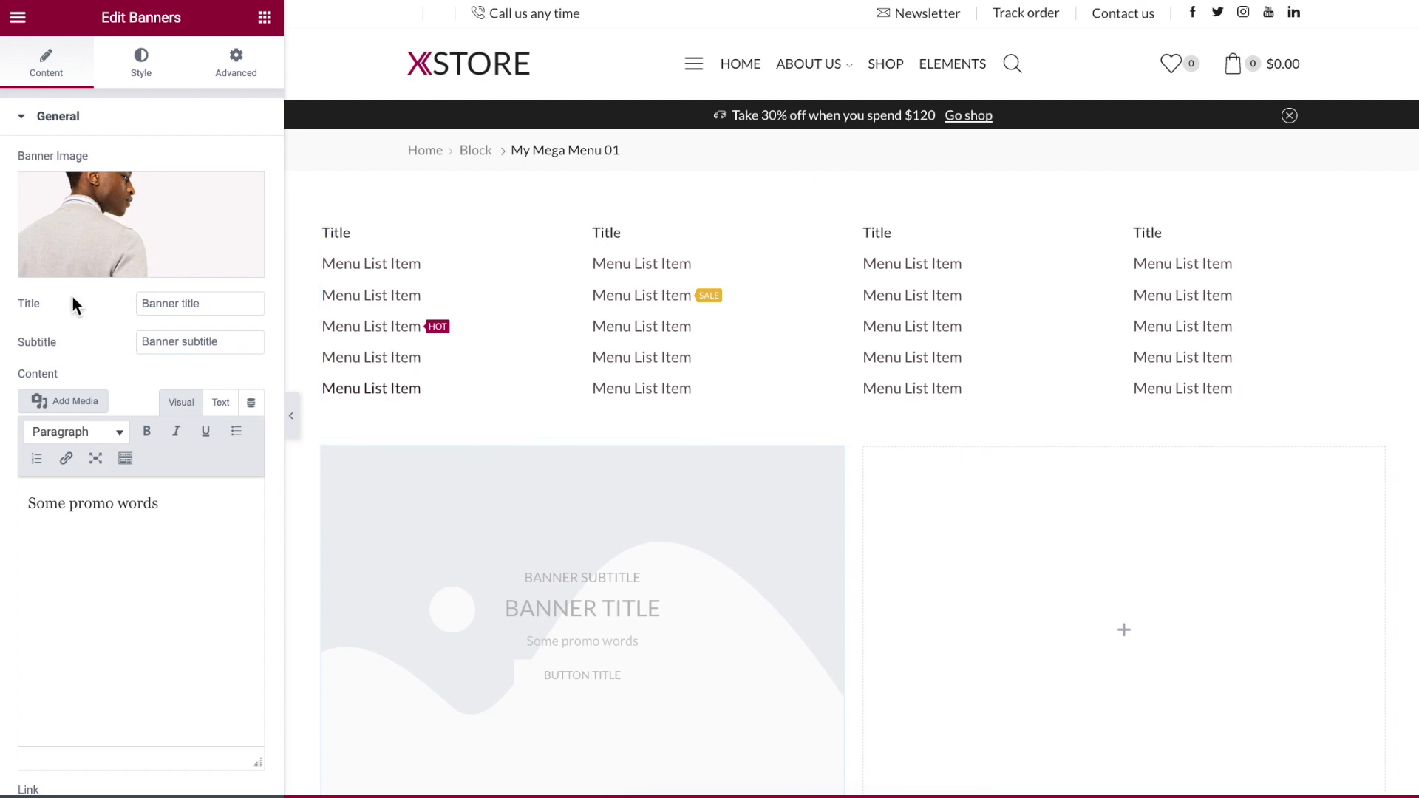
Align the banner's content to the right and set its hover animation to Zoom In
scroll(149, 380, down, 3)
click(90, 655)
scroll(114, 281, up, 6)
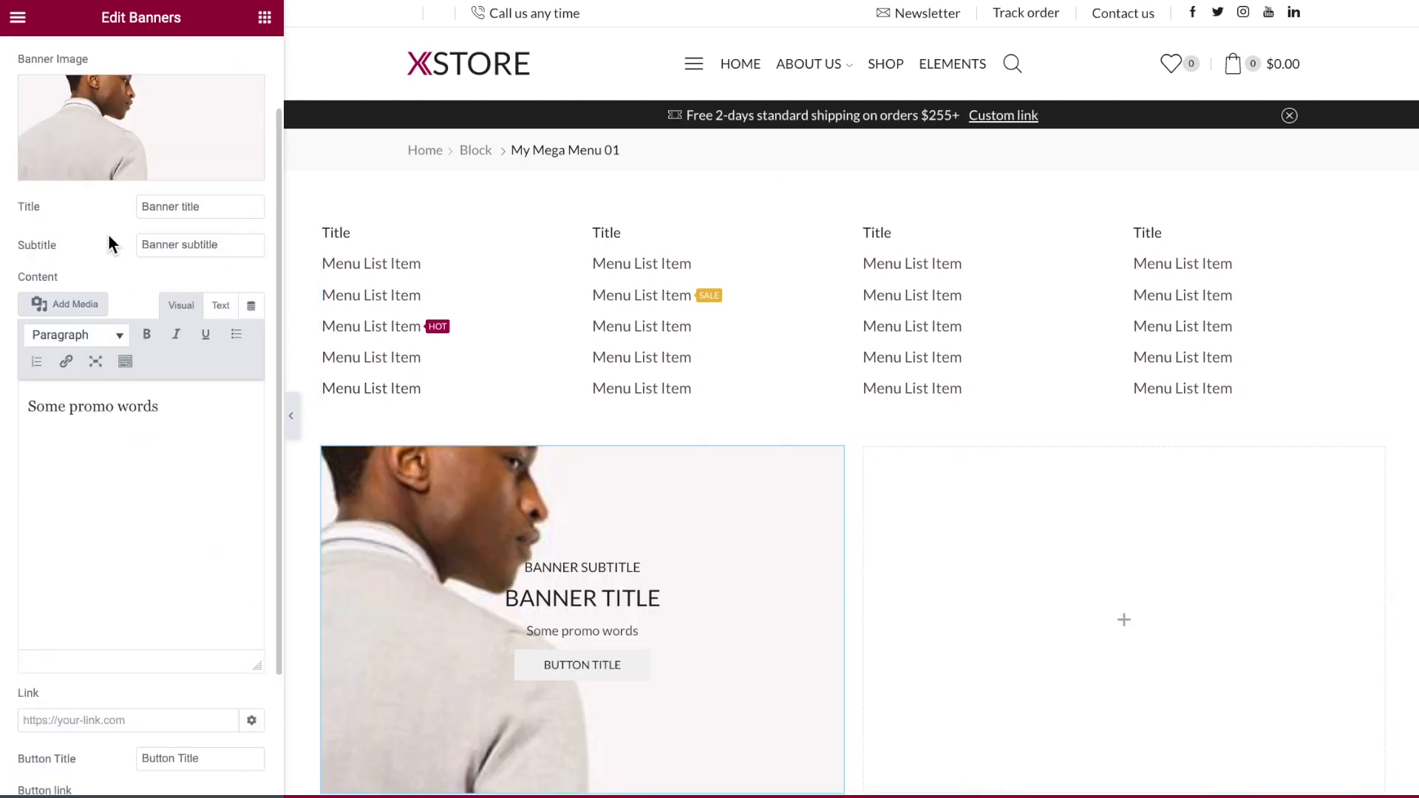
click(141, 63)
click(252, 163)
click(95, 263)
click(52, 174)
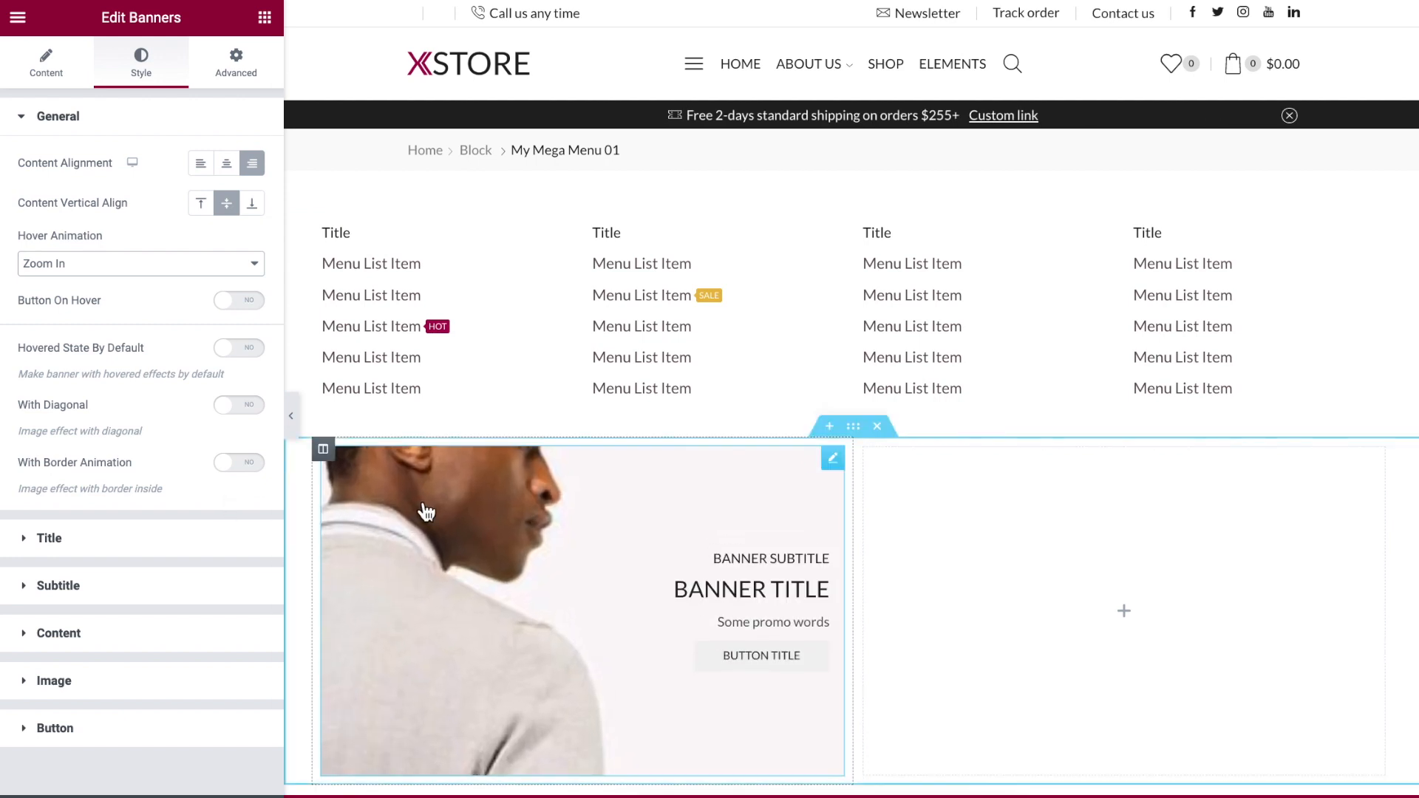
Set the banner's image size to full
click(70, 681)
click(165, 352)
text(full)
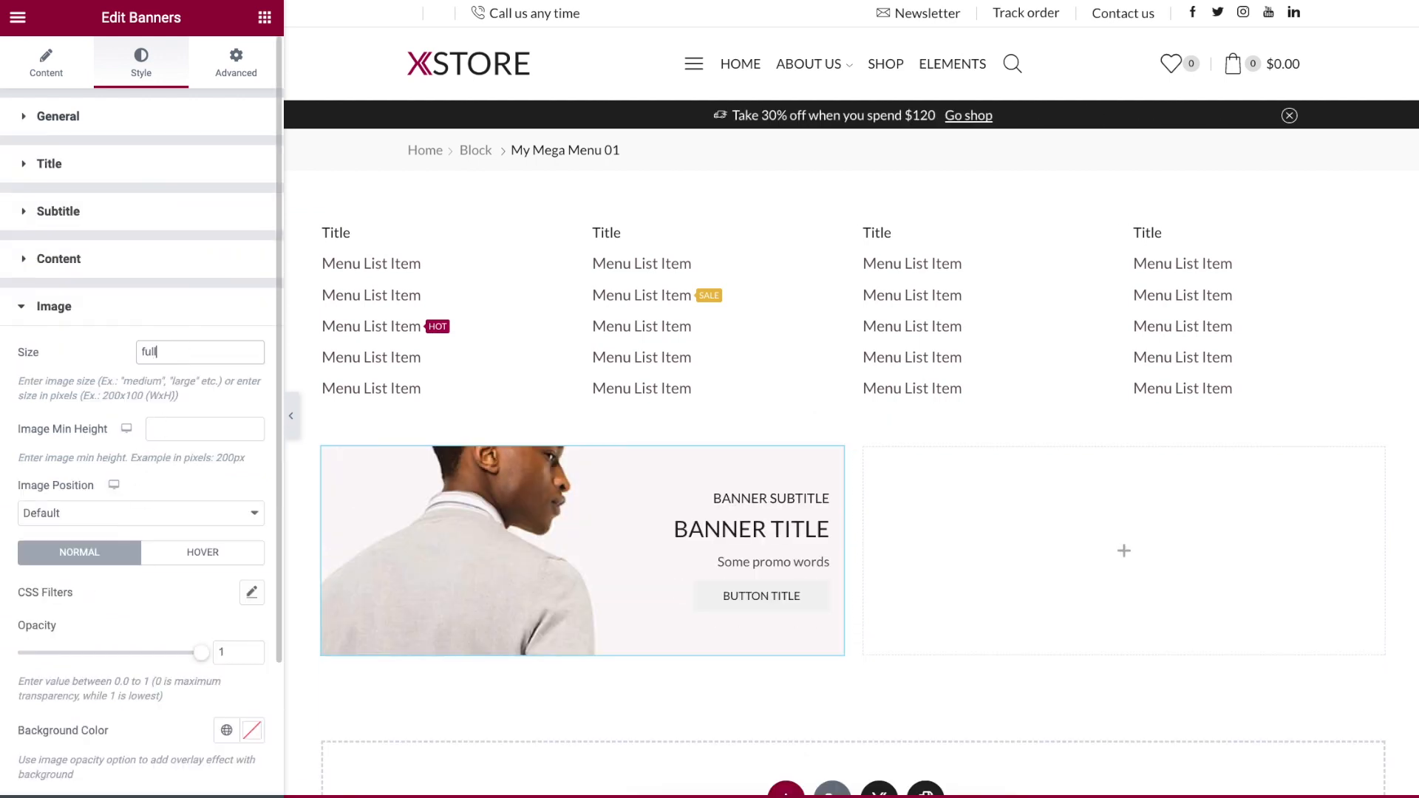
Add a Text Editor widget below the banner and shorten its text to "Lorem ipsum dolor sit amet, consectetur adipiscing elit."
click(265, 17)
text(tex)
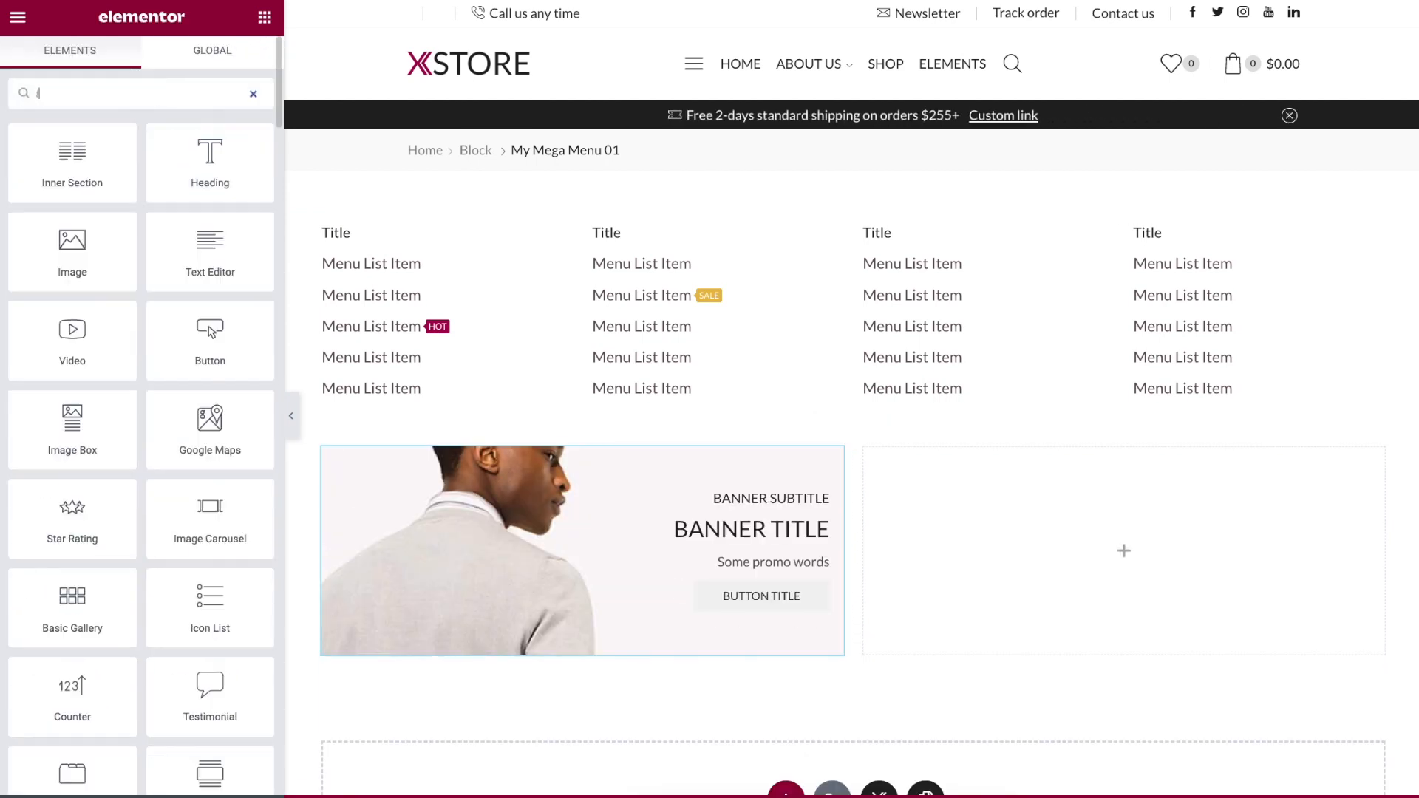
drag(208, 172, 425, 636)
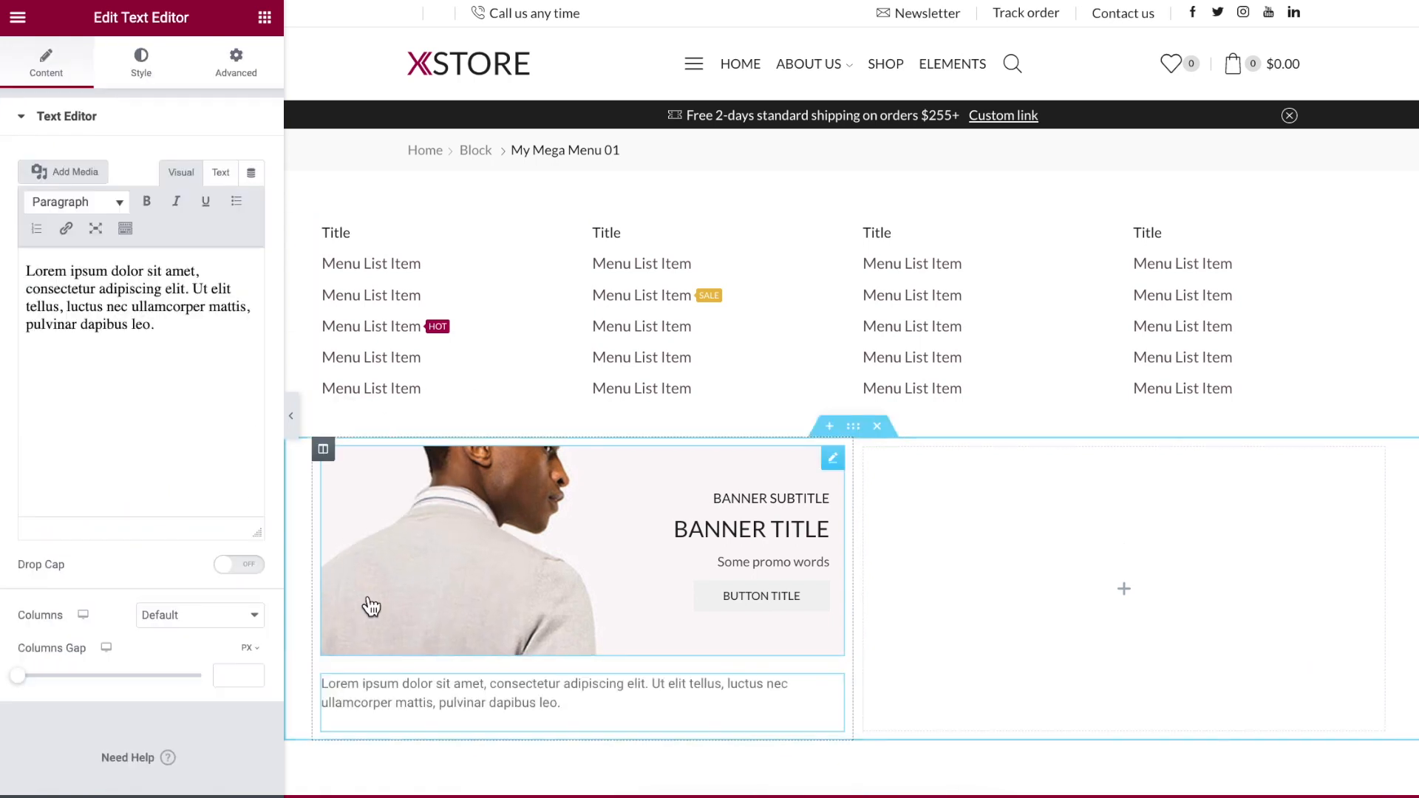
click(220, 172)
drag(239, 290, 241, 343)
key(BackSpace)
Change the caption's text color to near-black and center-align the text
click(142, 63)
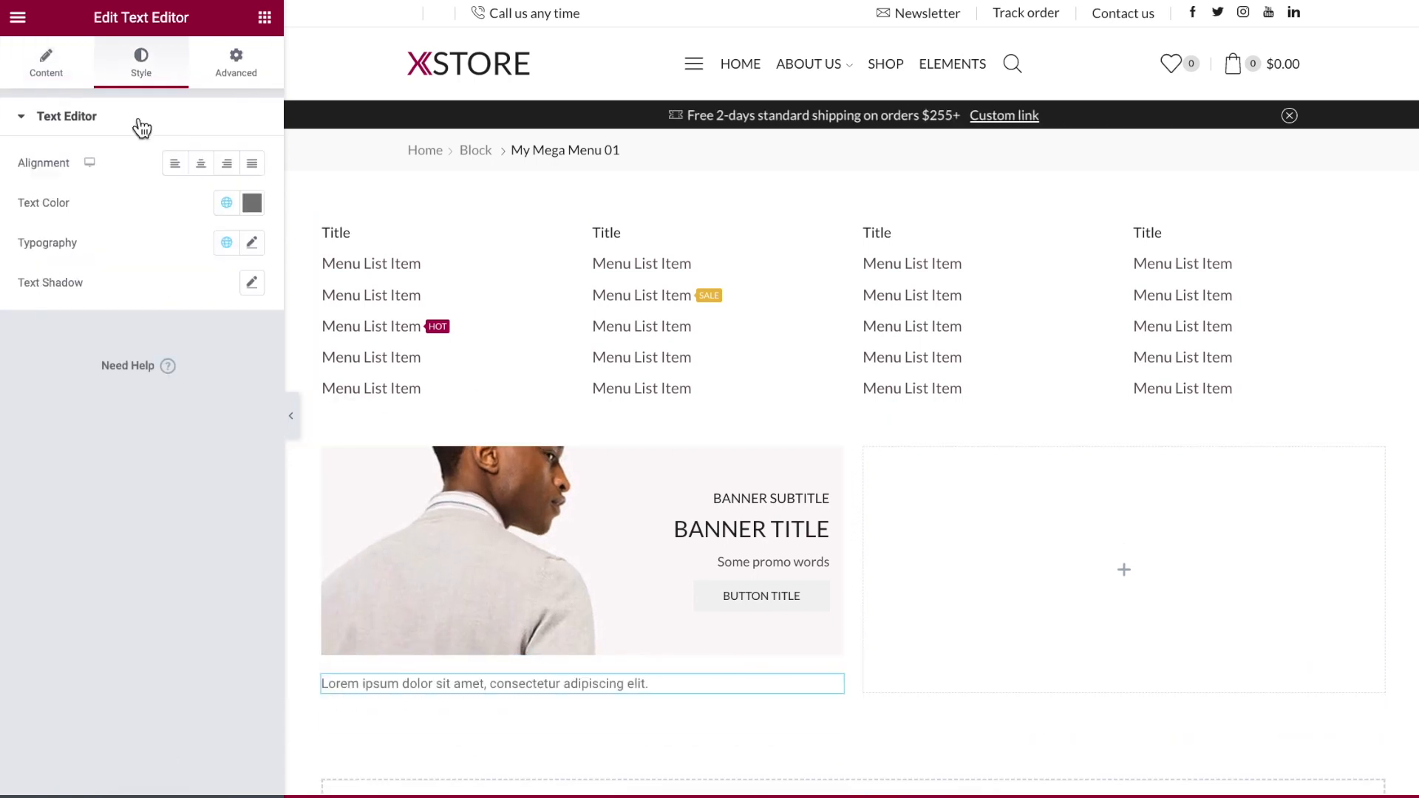
click(252, 203)
click(59, 400)
click(200, 163)
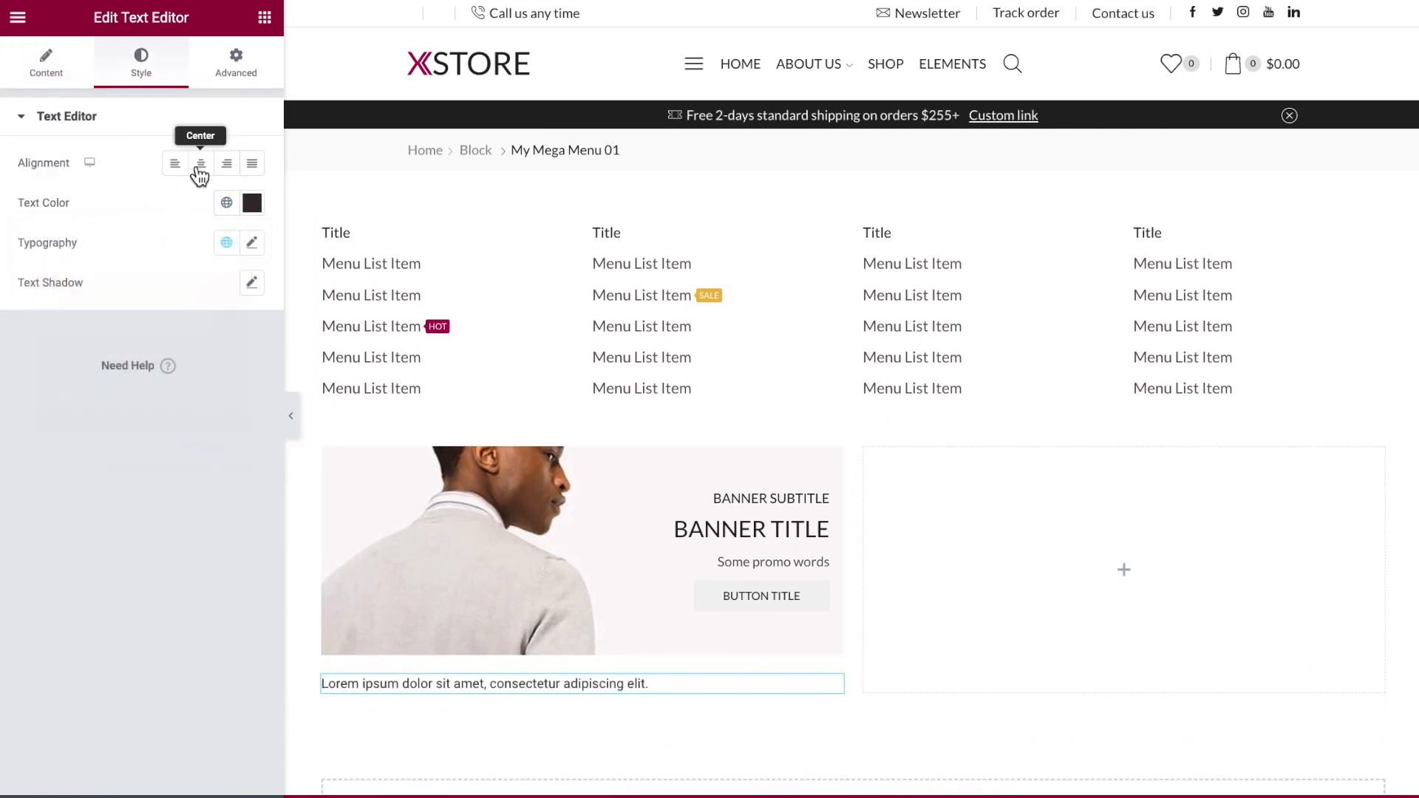
Set the widgets space of the banner column to 10 px
click(324, 450)
click(235, 280)
text(10)
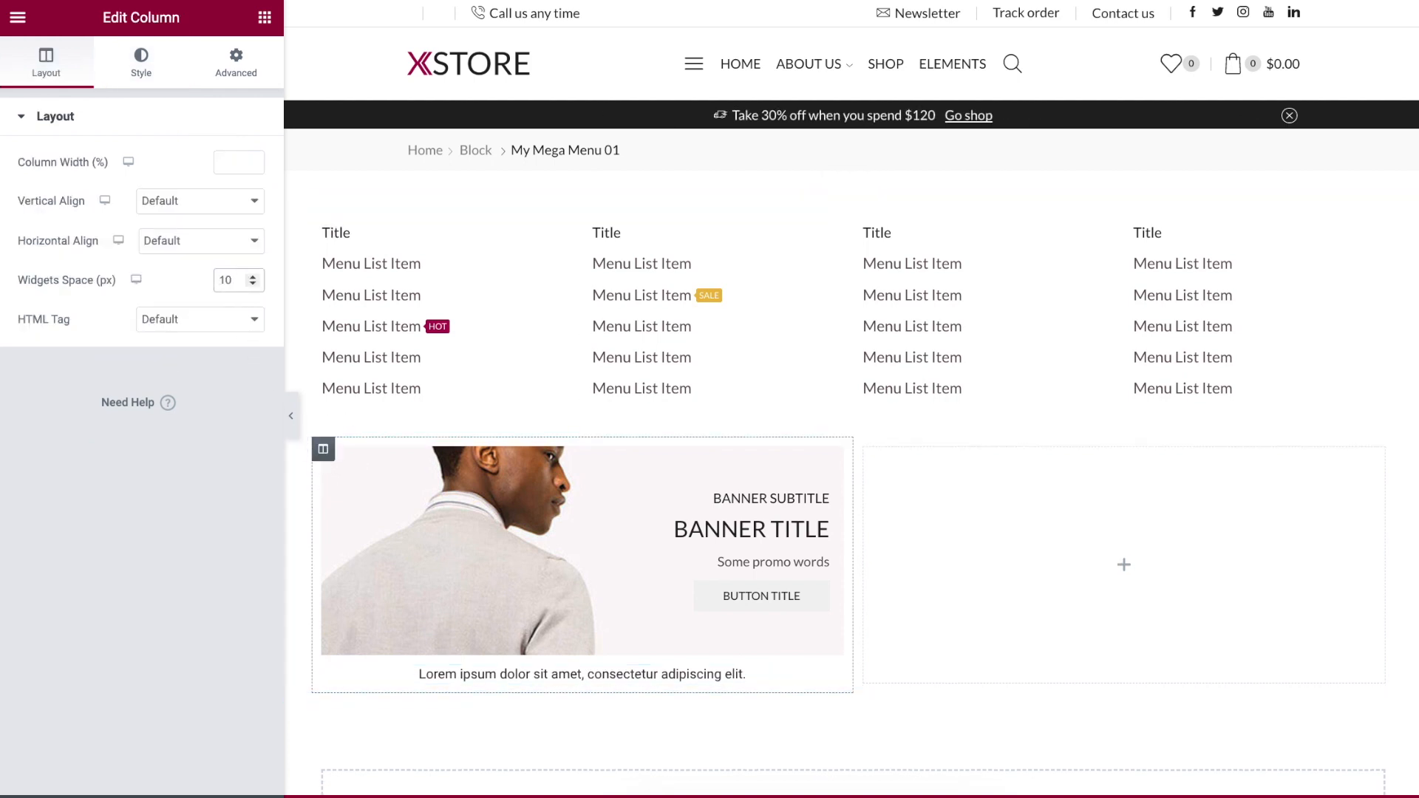
Duplicate the banner column and delete the empty third column of the section
right_click(339, 473)
click(342, 485)
right_click(1124, 497)
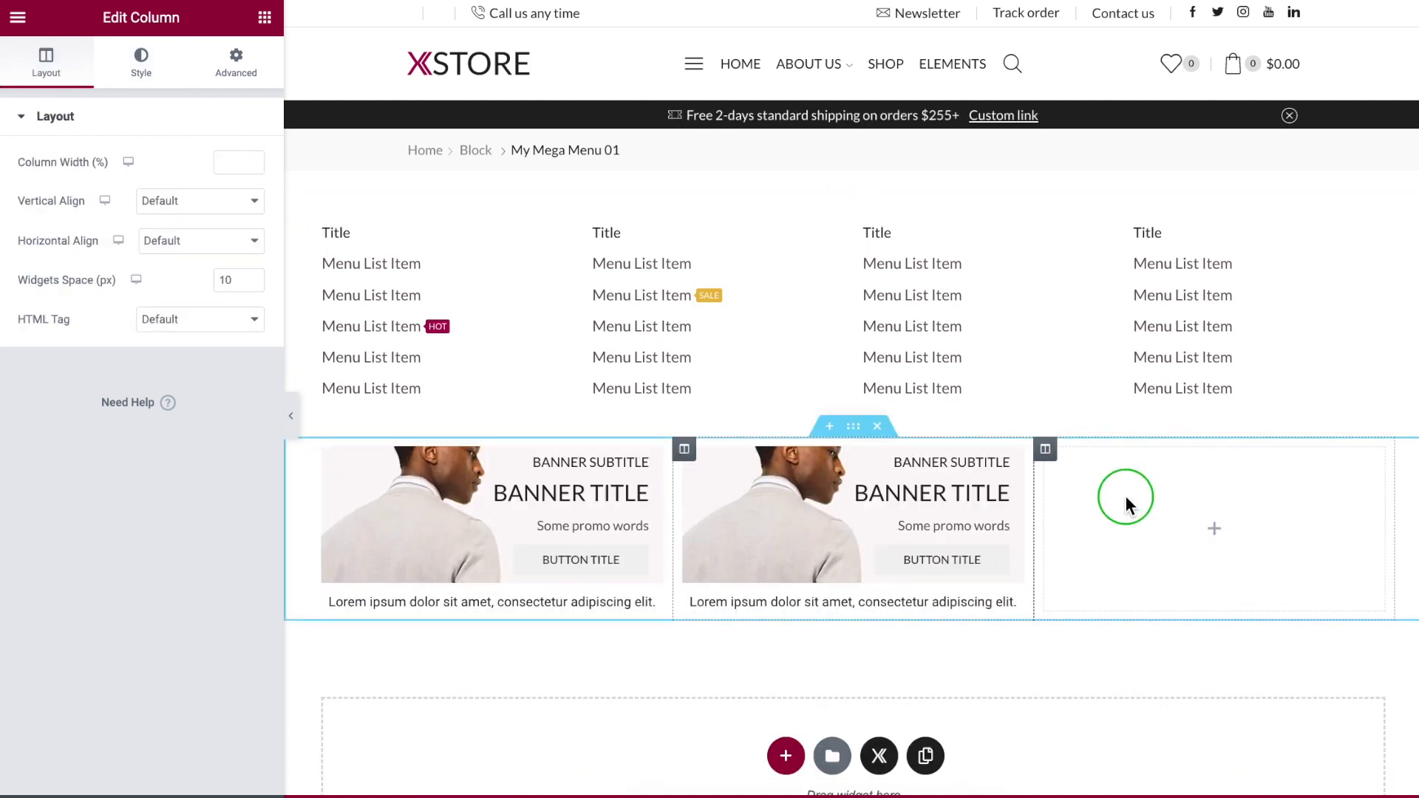
click(1160, 797)
Replace the second banner's image with the banner of the woman in a striped top and align its content to the left
click(1015, 562)
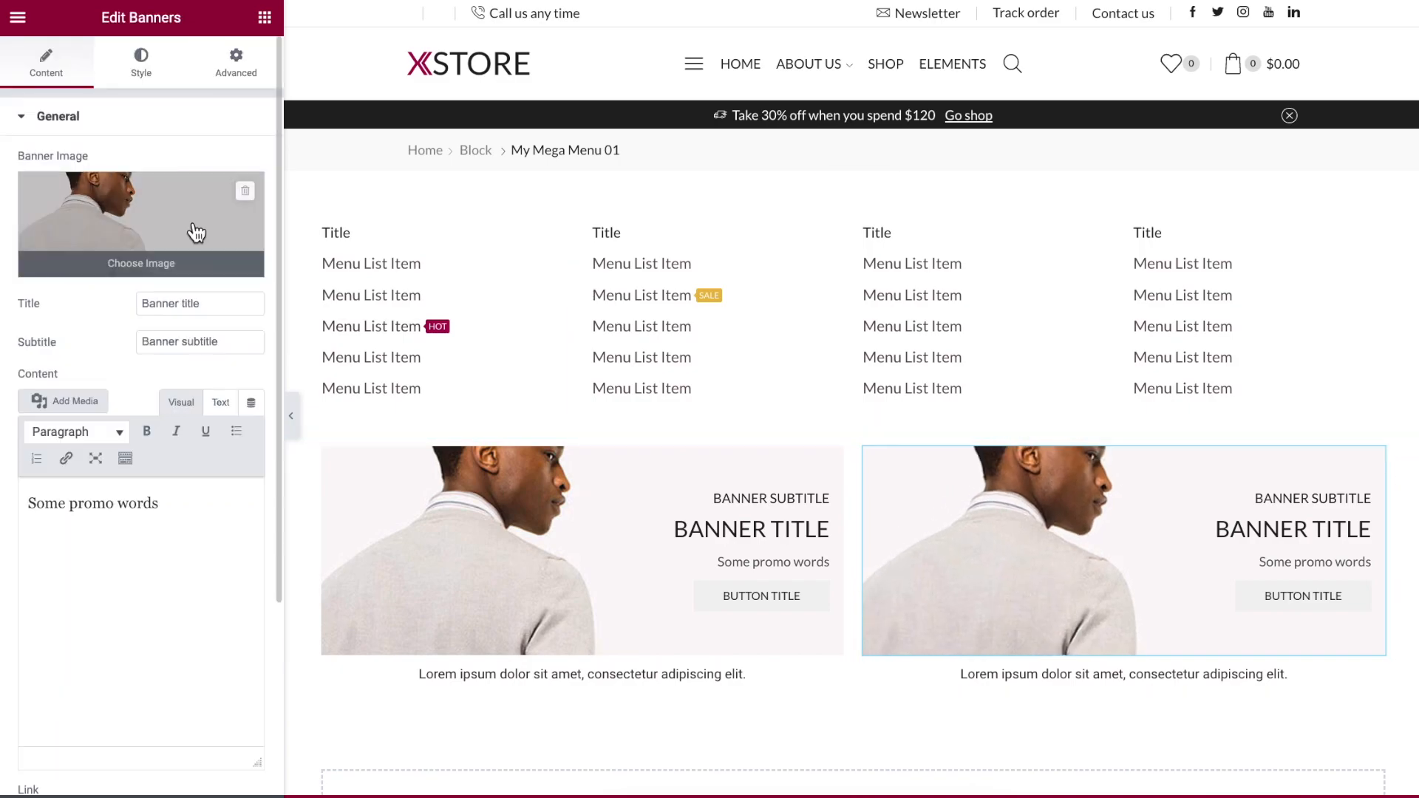
click(197, 244)
click(951, 152)
click(1014, 197)
click(602, 253)
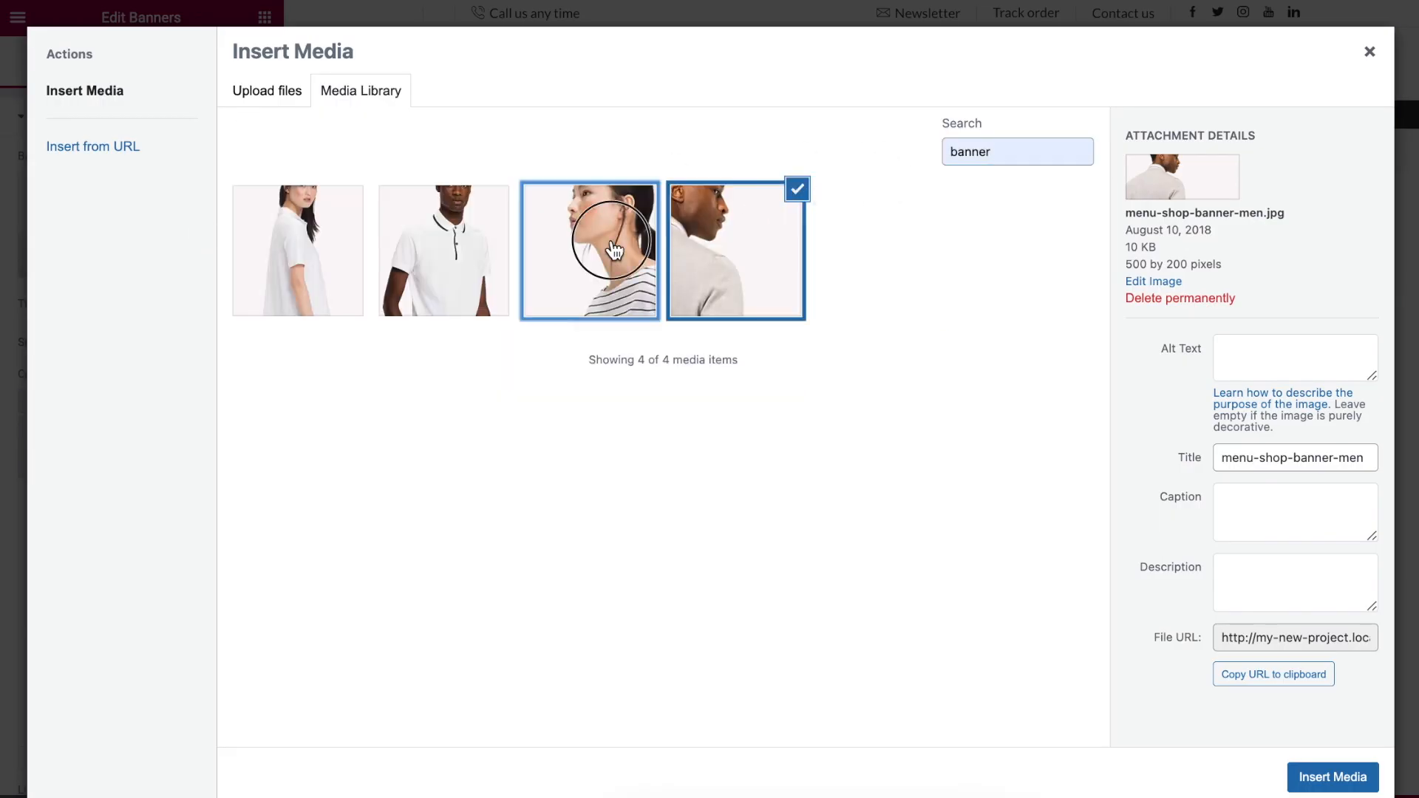
click(1310, 778)
click(141, 62)
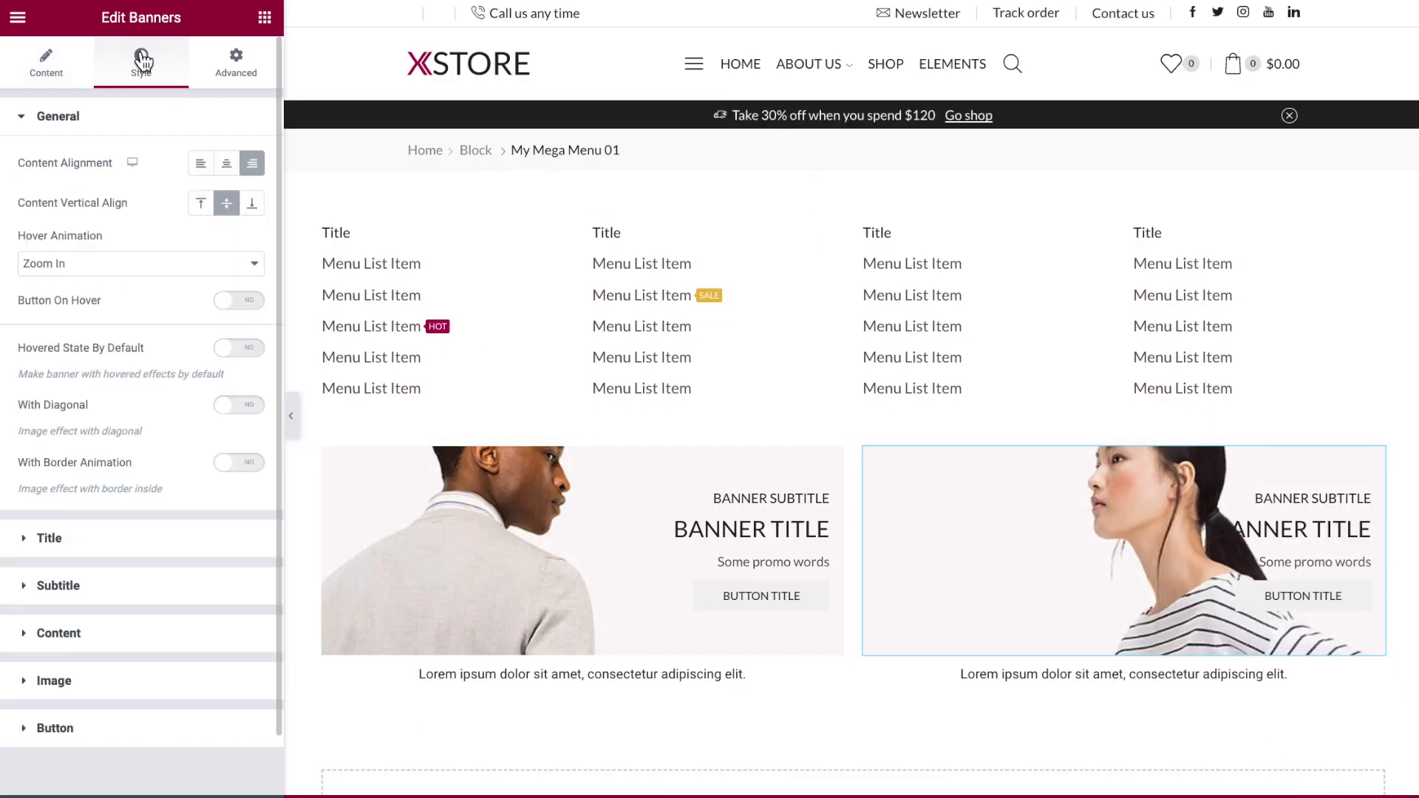
click(201, 164)
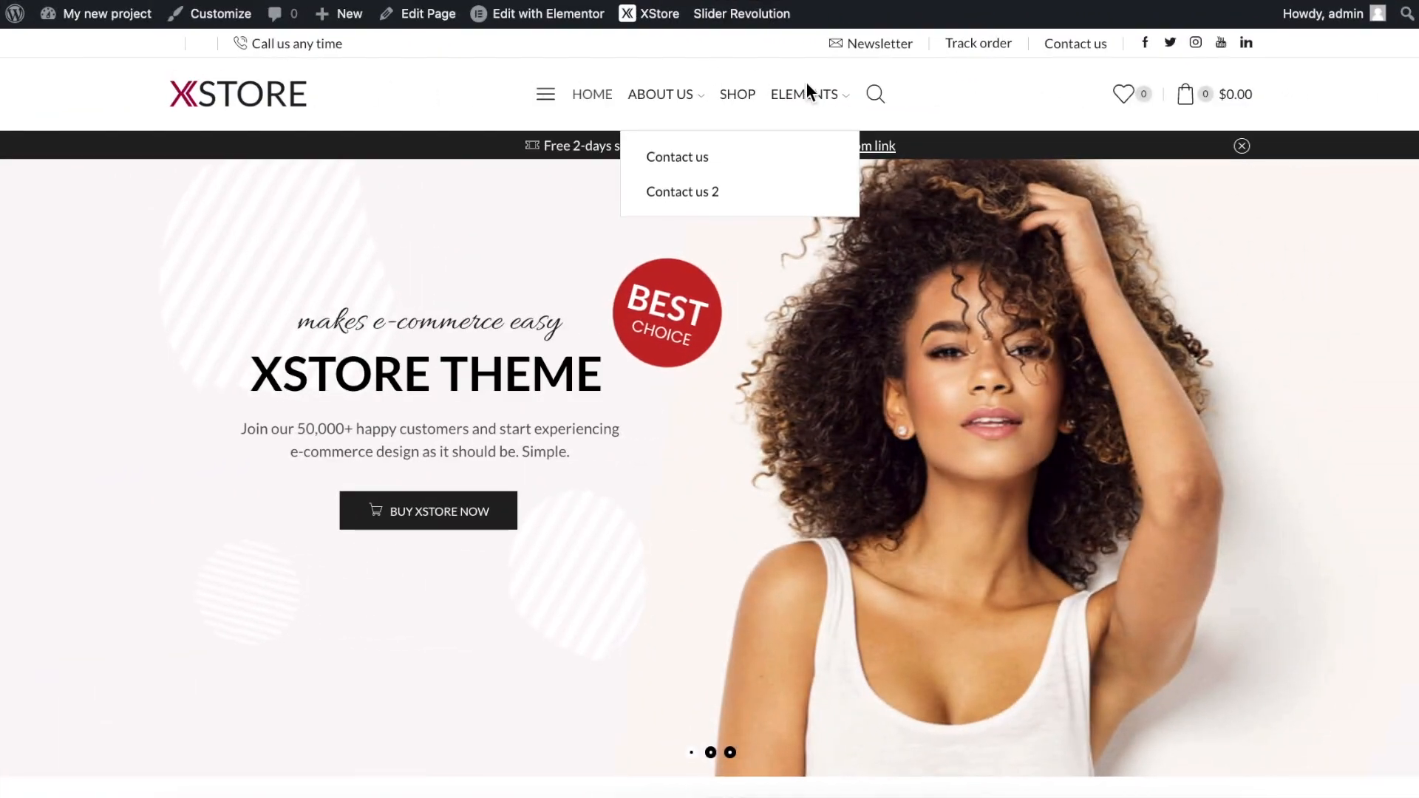
Create a new static block in a separate browser tab, title it "My mega menu 02" and publish it
mouse_move(817, 100)
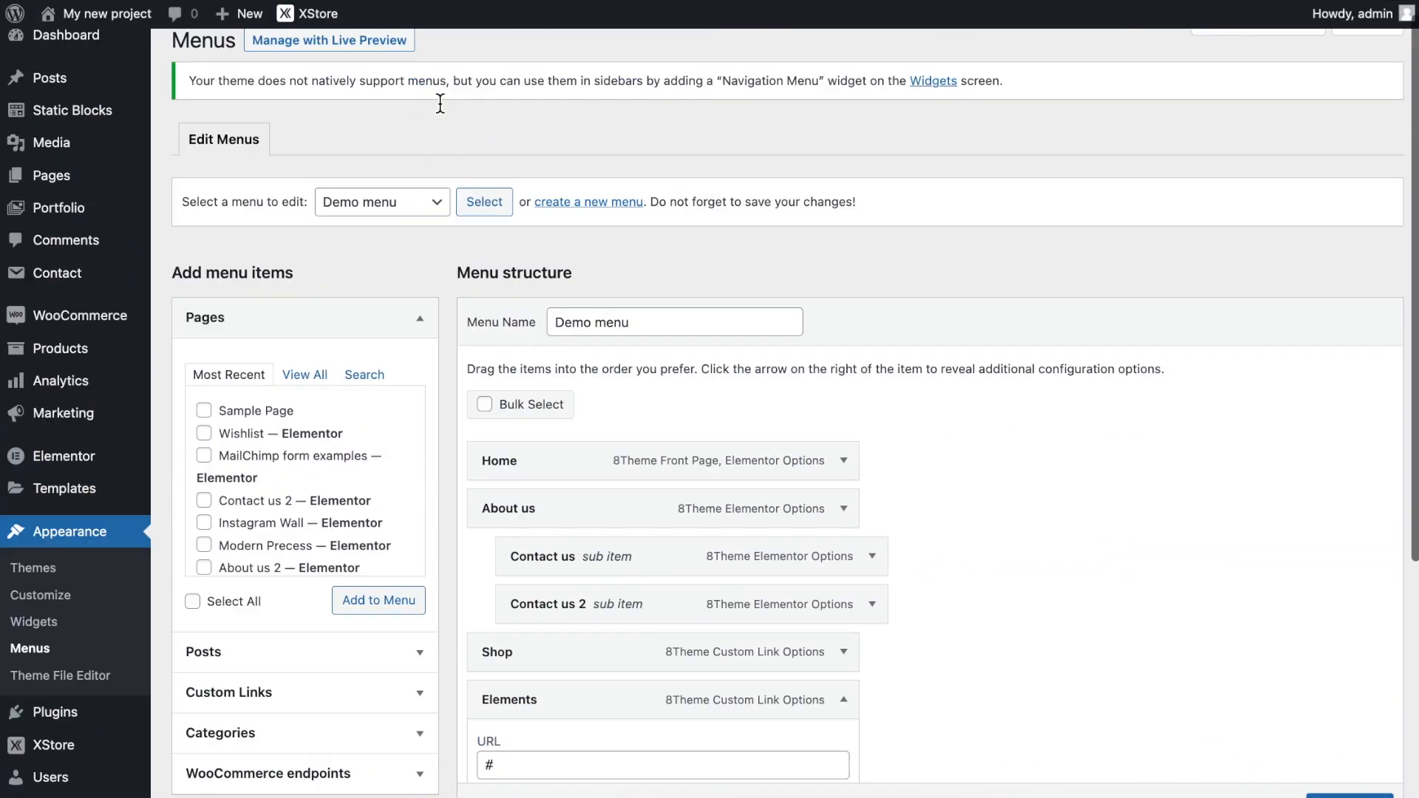
scroll(439, 103, up, 1)
right_click(82, 123)
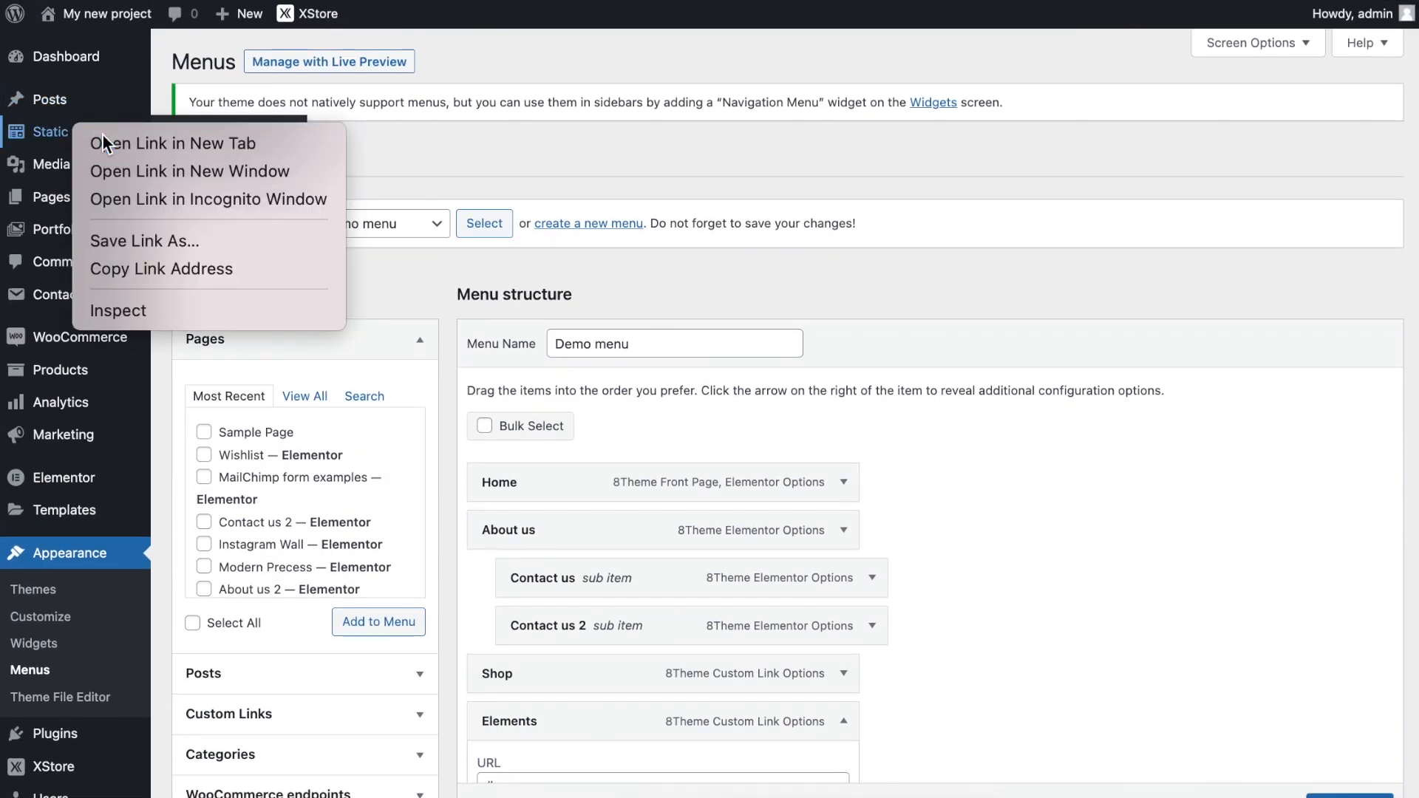
click(107, 140)
key(ctrl+Tab)
click(365, 61)
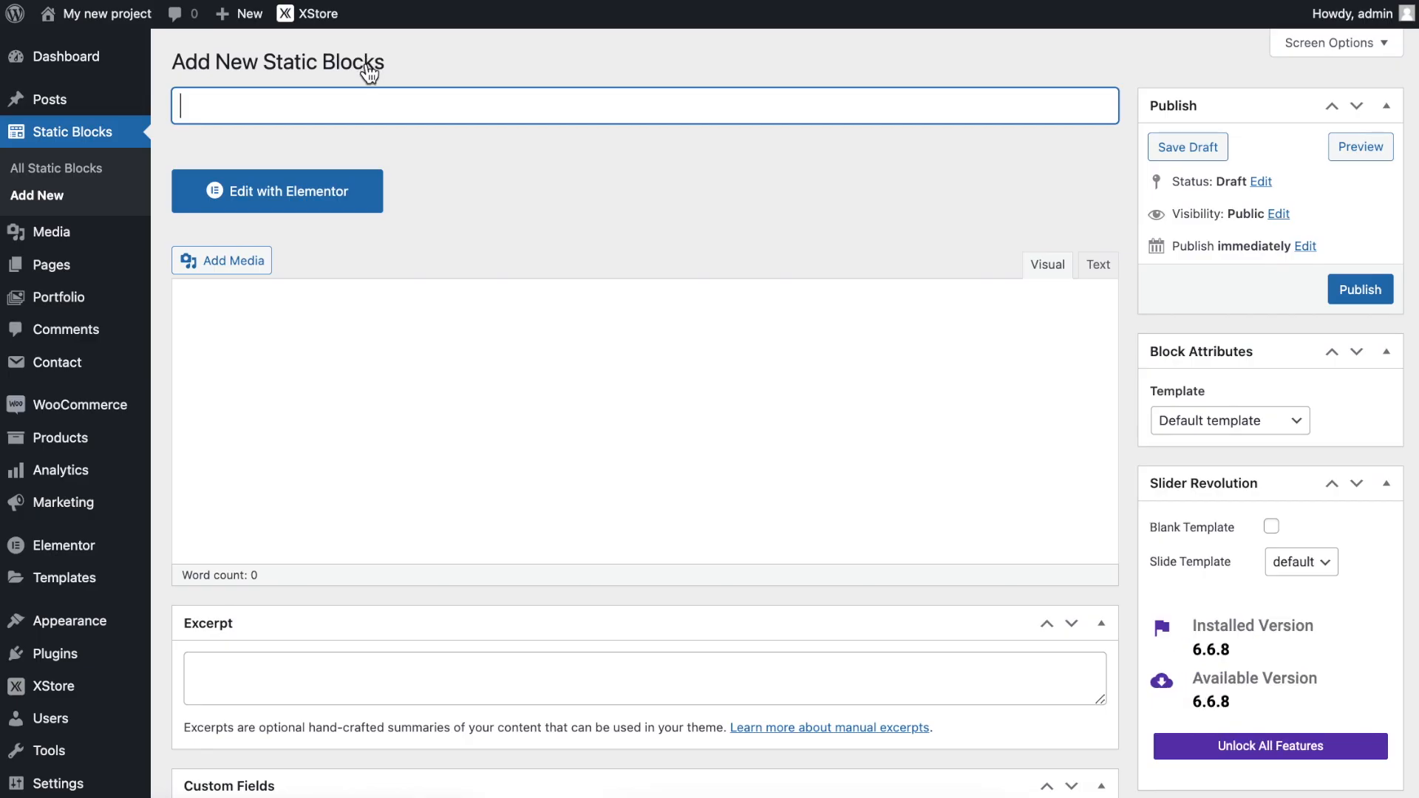
text(My men)
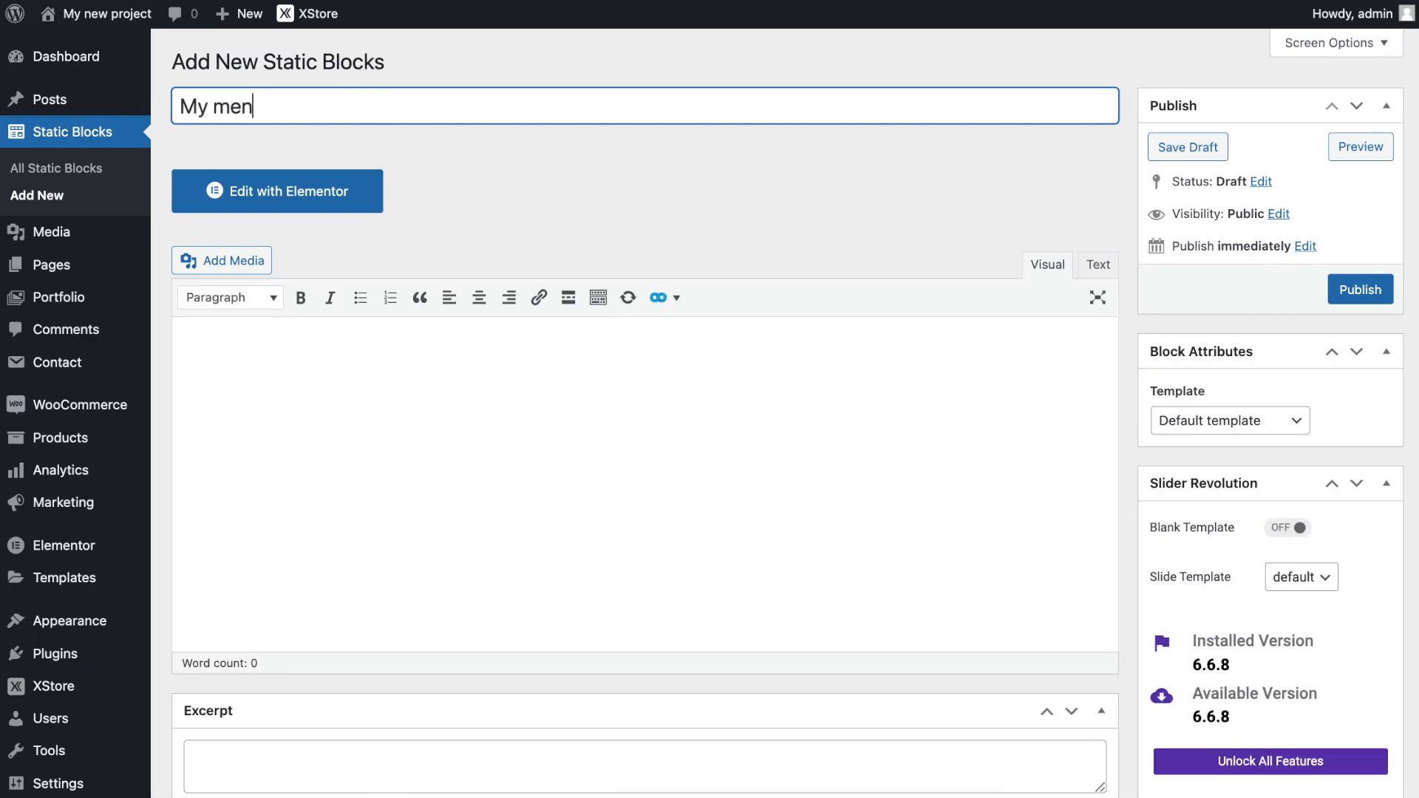
key(BackSpace)
text(ga menu 02)
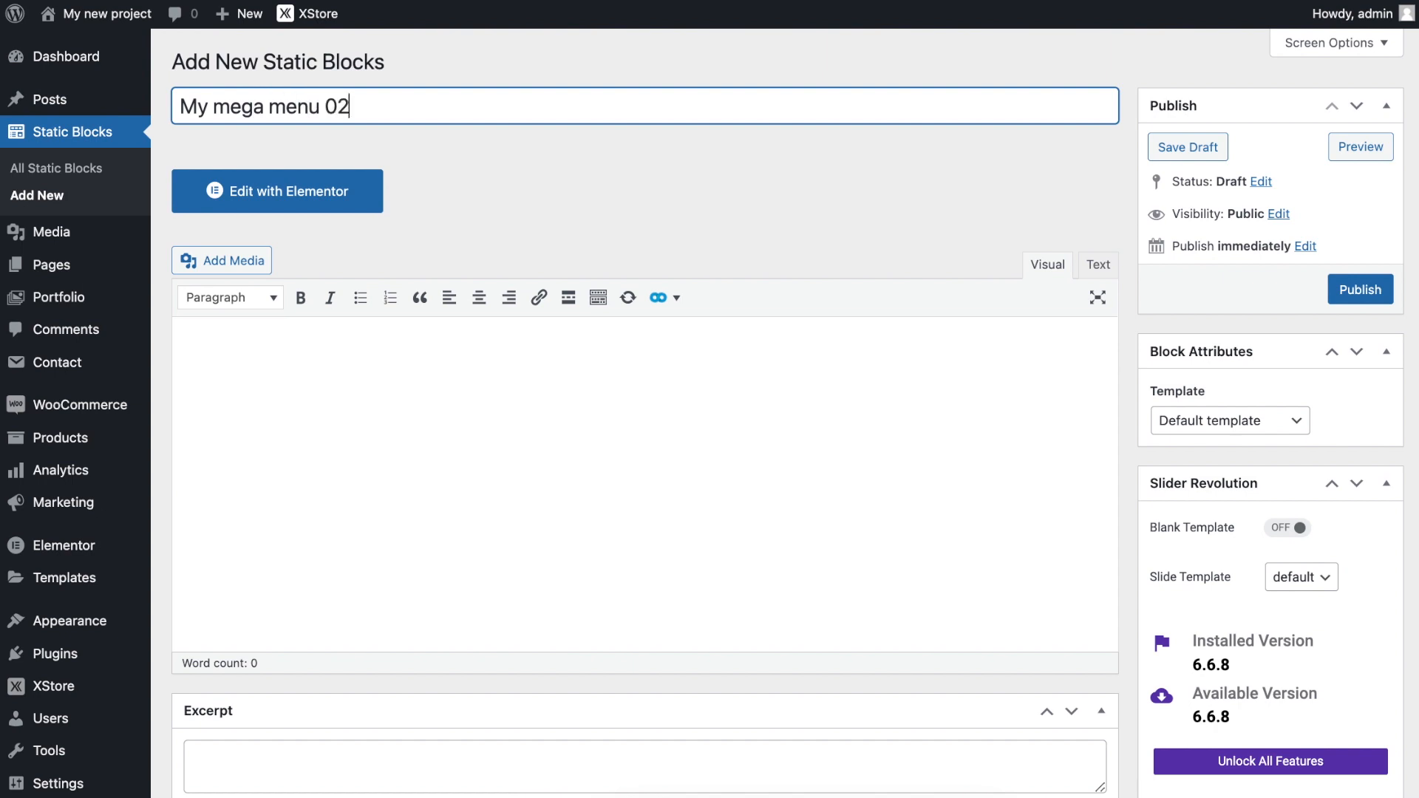
click(1334, 293)
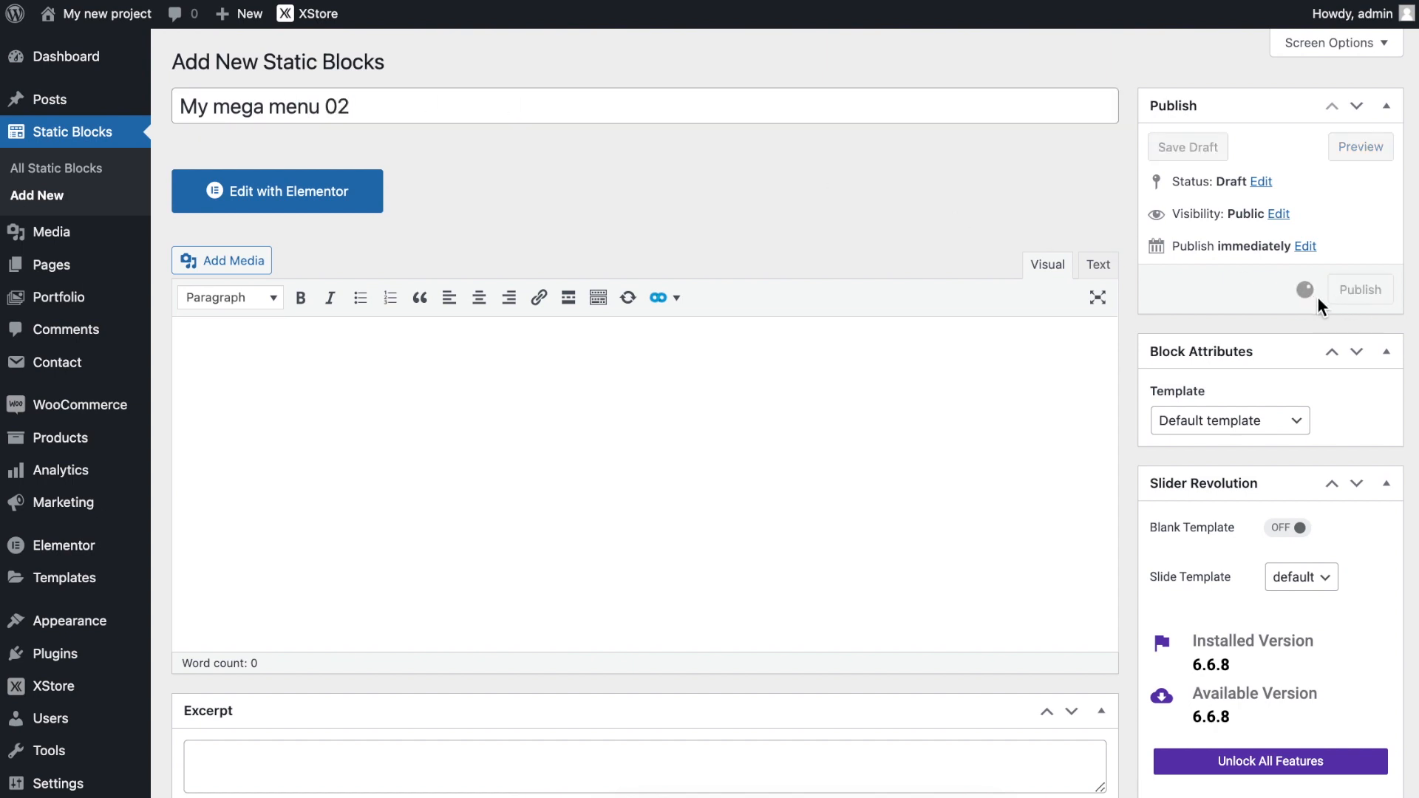
Edit the block with Elementor and insert the XStore Studio mega menu template containing Accessories, Shoes and Top Products
click(342, 259)
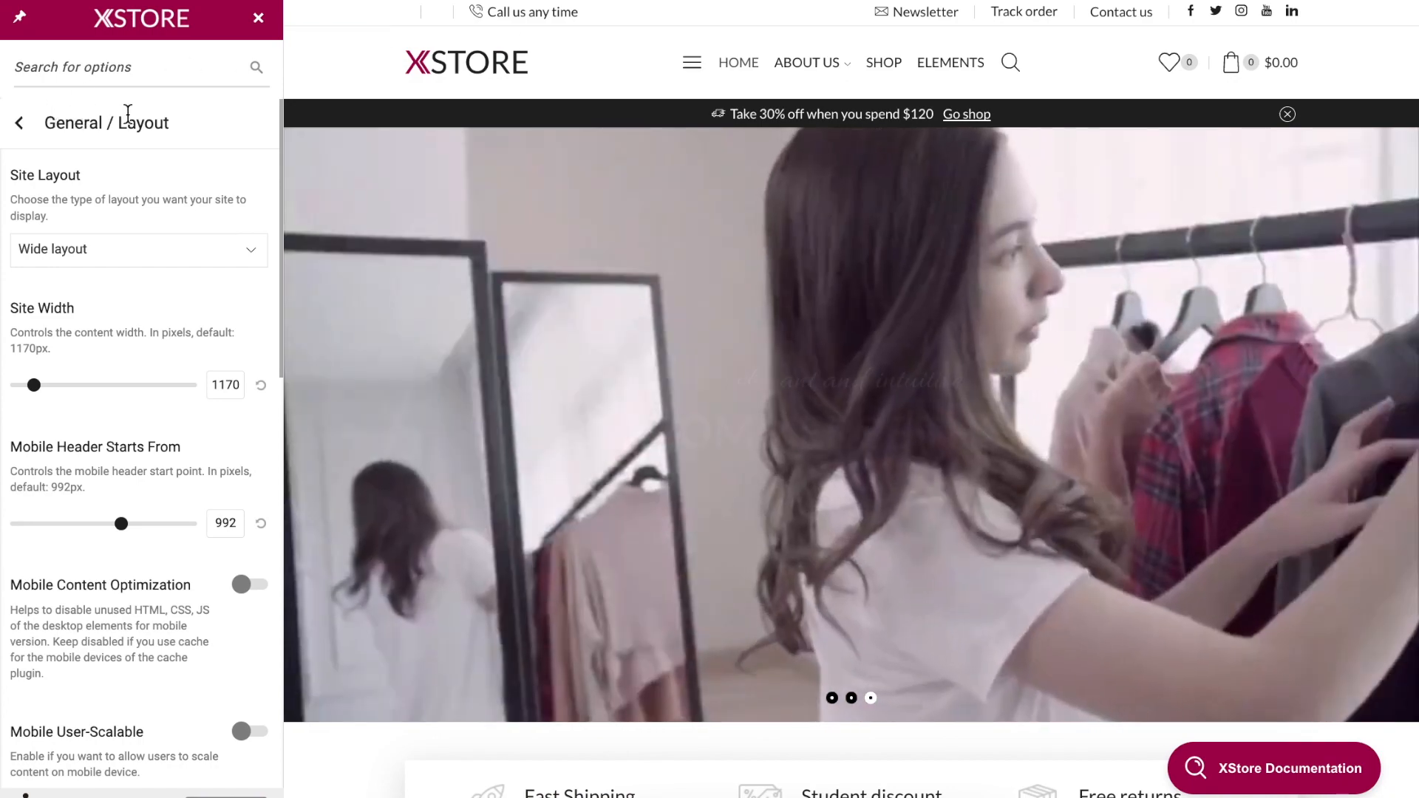
scroll(133, 107, down, 15)
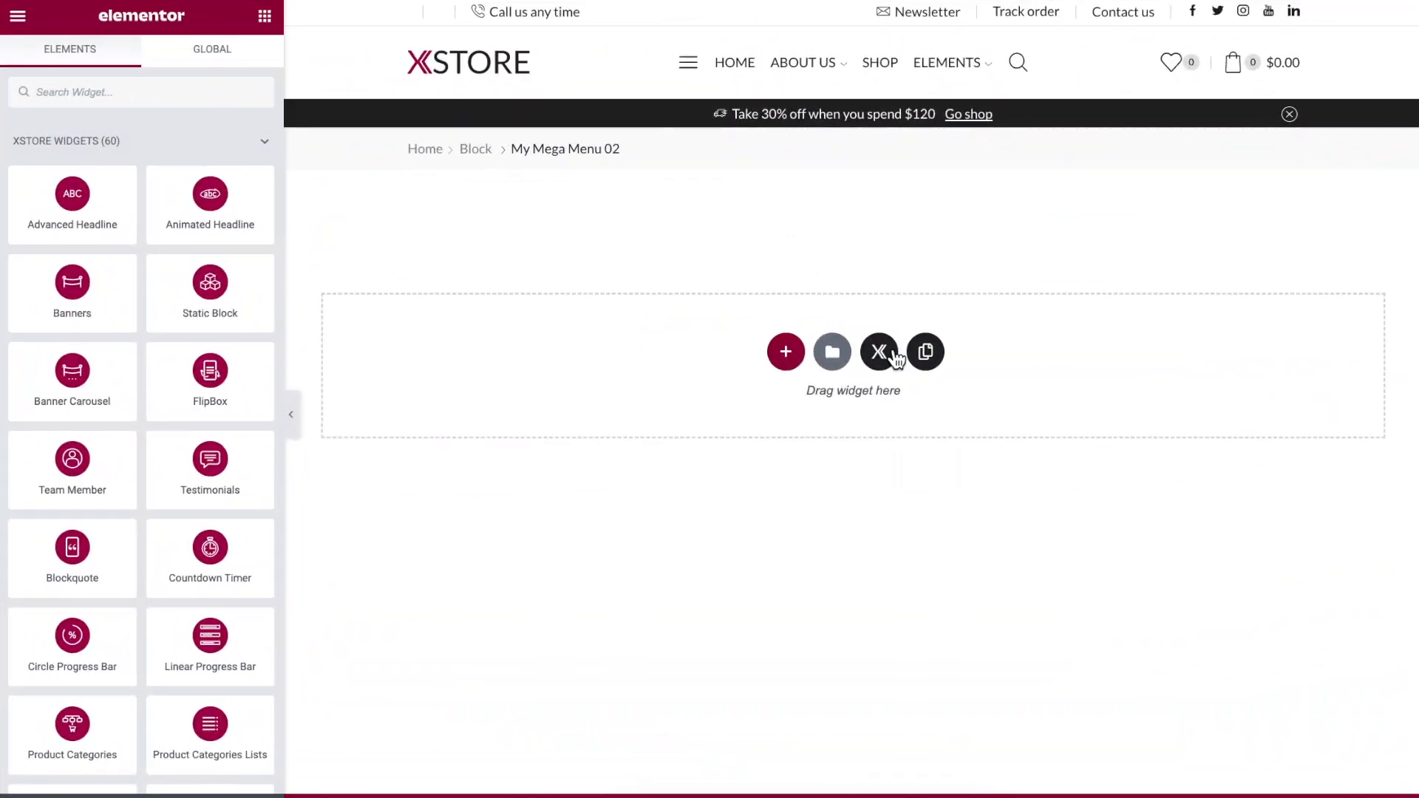
click(879, 352)
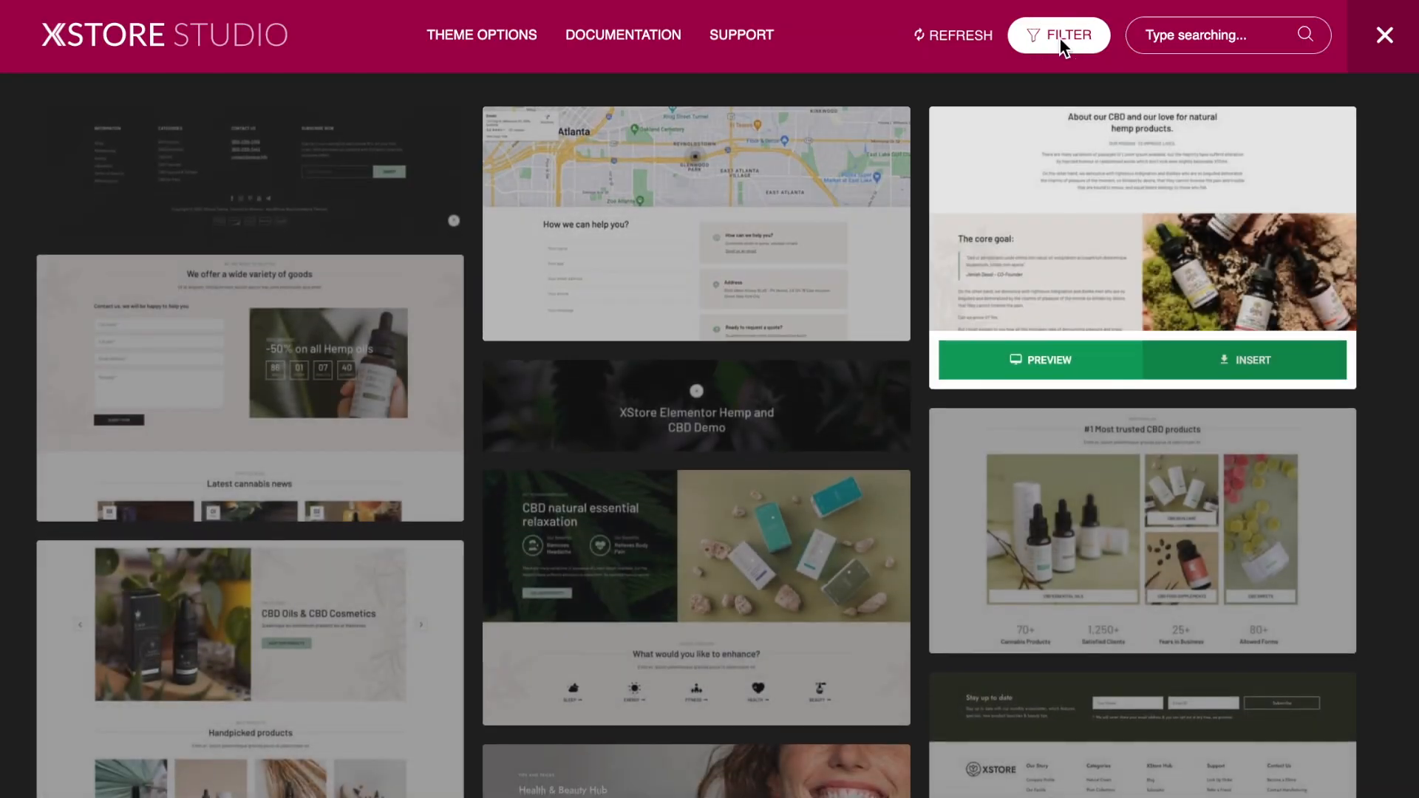
click(1061, 43)
click(1115, 395)
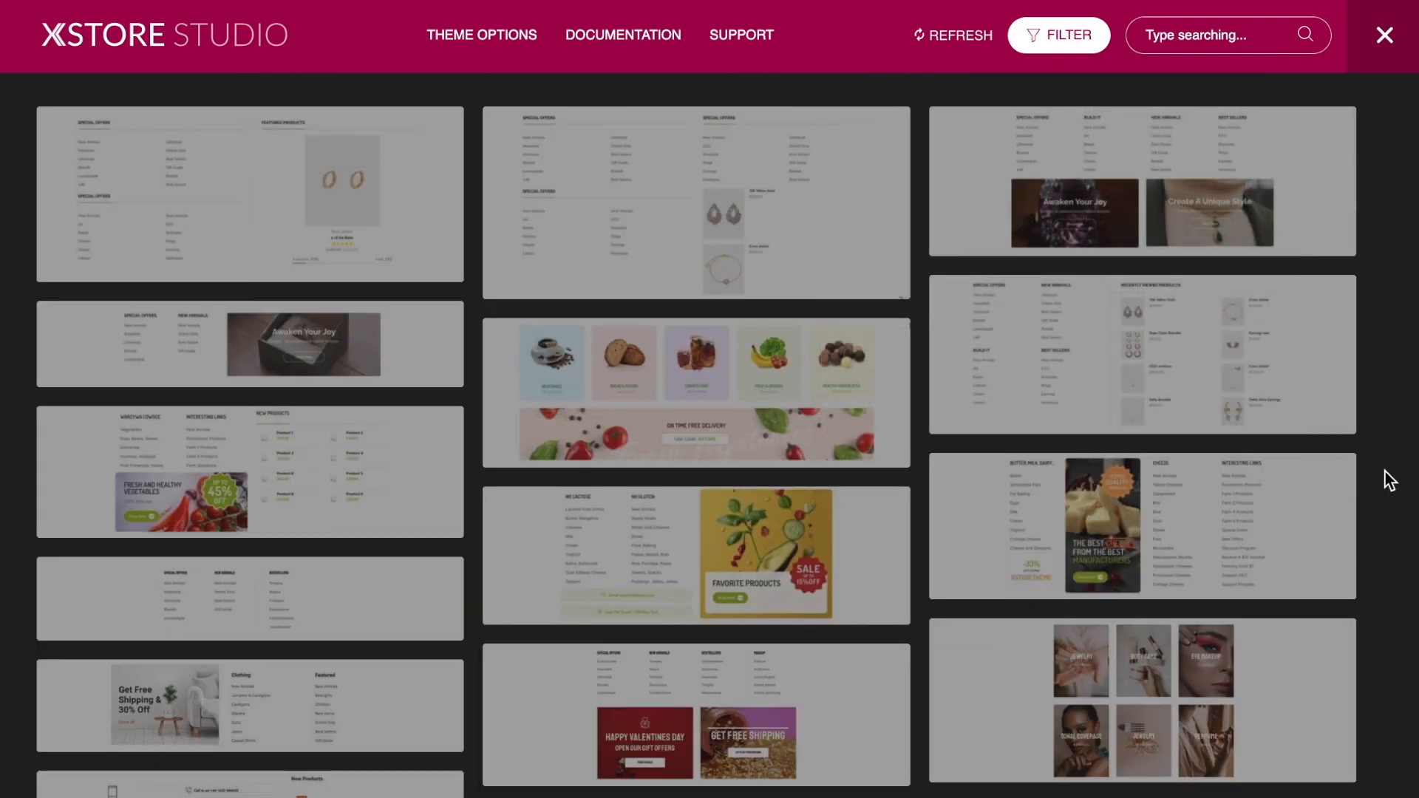
scroll(1382, 473, down, 5)
scroll(1379, 467, down, 1)
mouse_move(1115, 481)
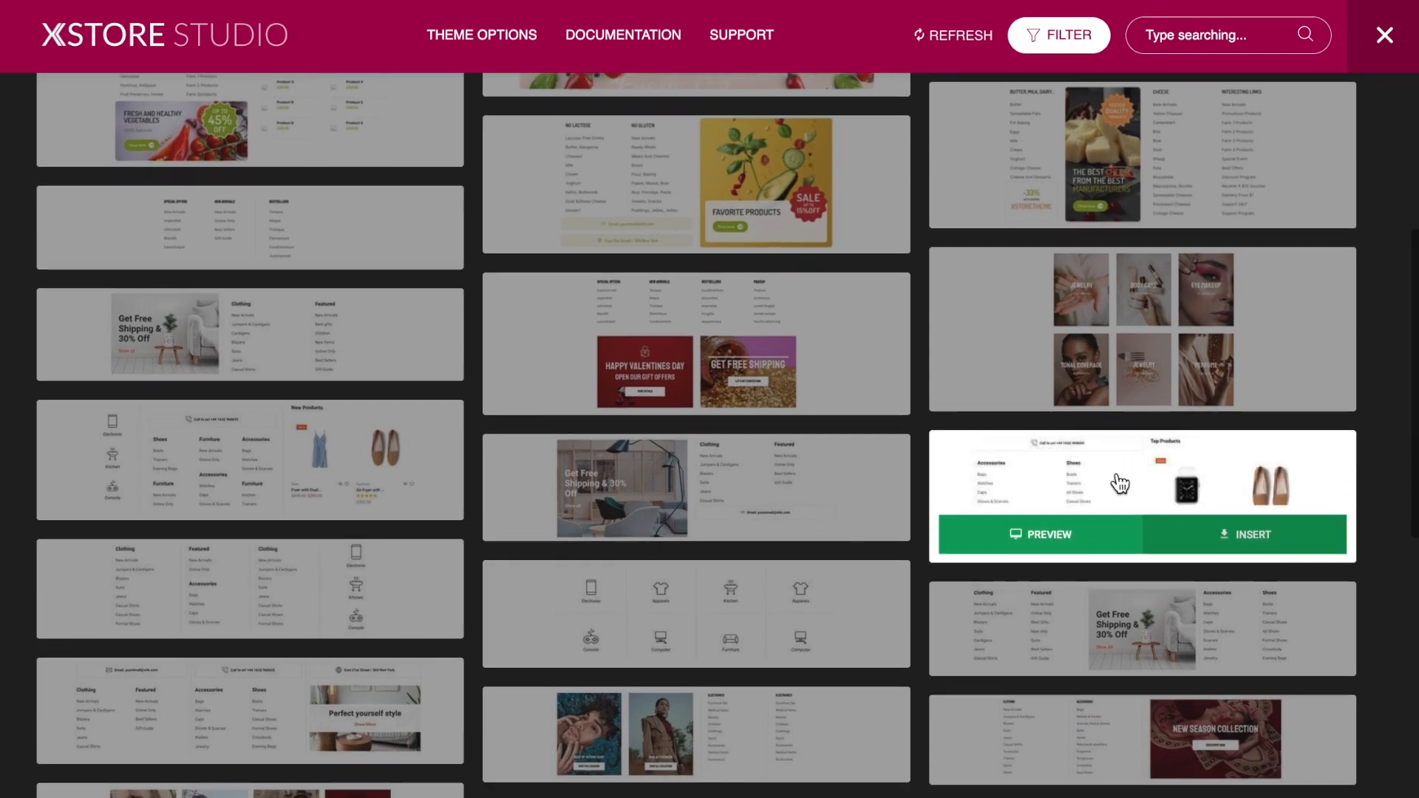
click(1254, 538)
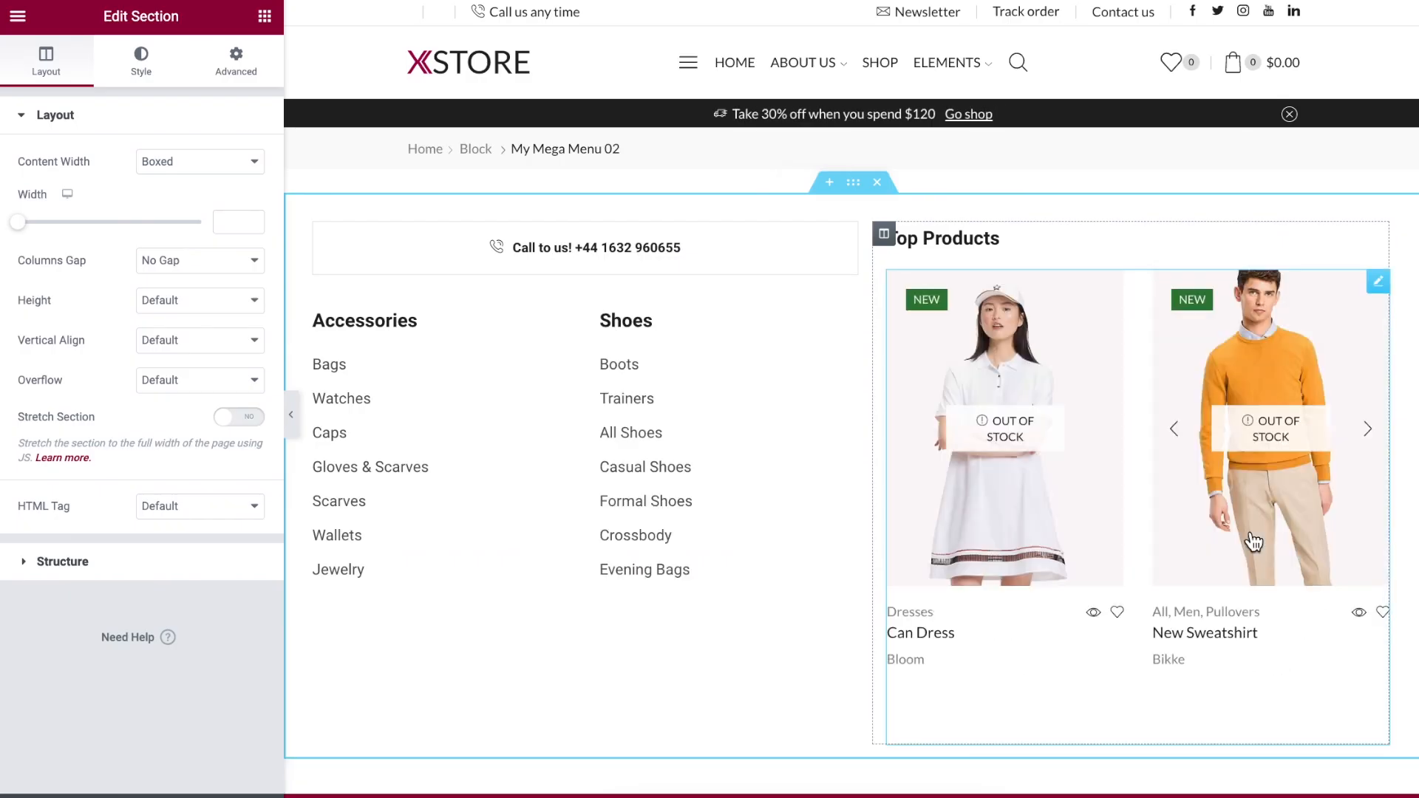
Examine the settings of the template's Products widget, call button and Accessories list
click(1254, 542)
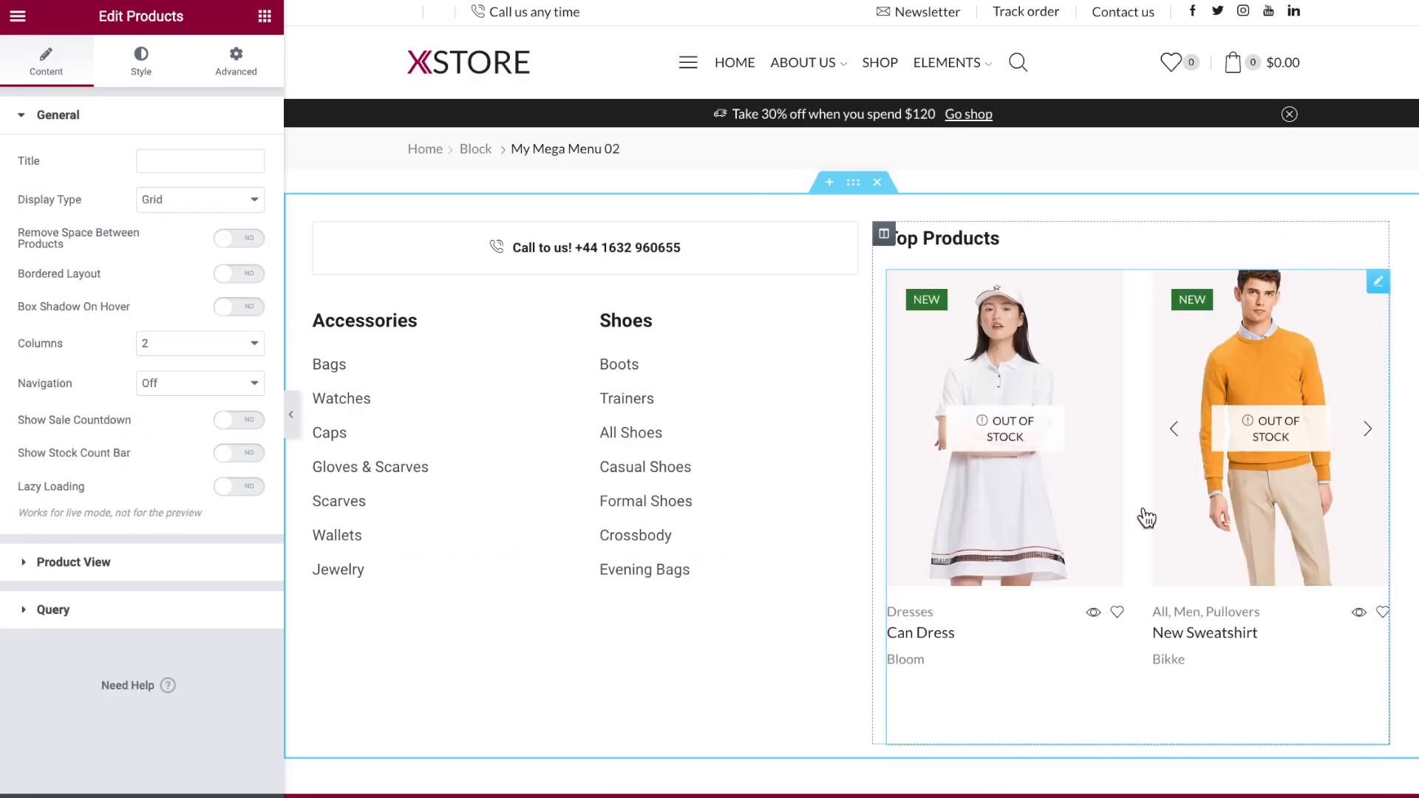
click(193, 562)
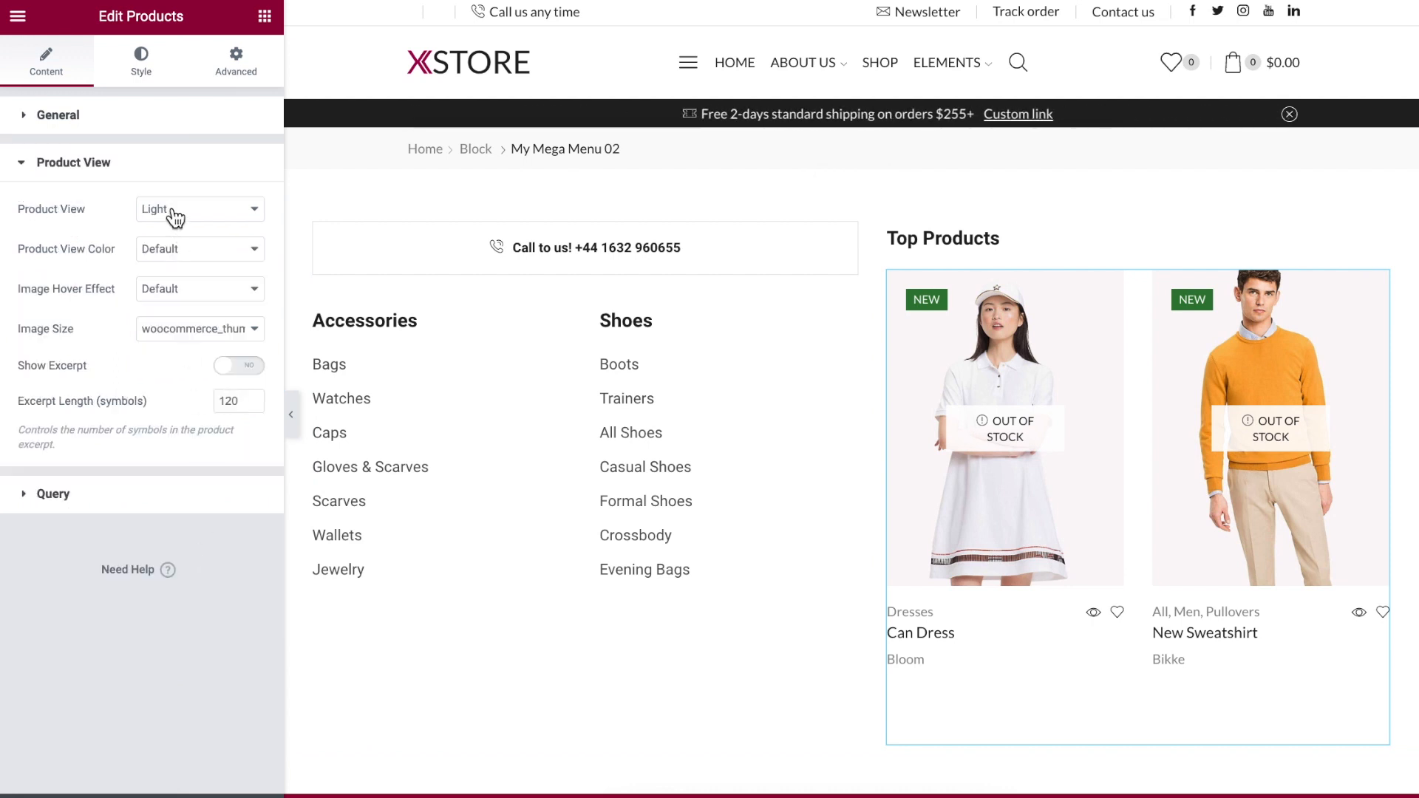
click(539, 253)
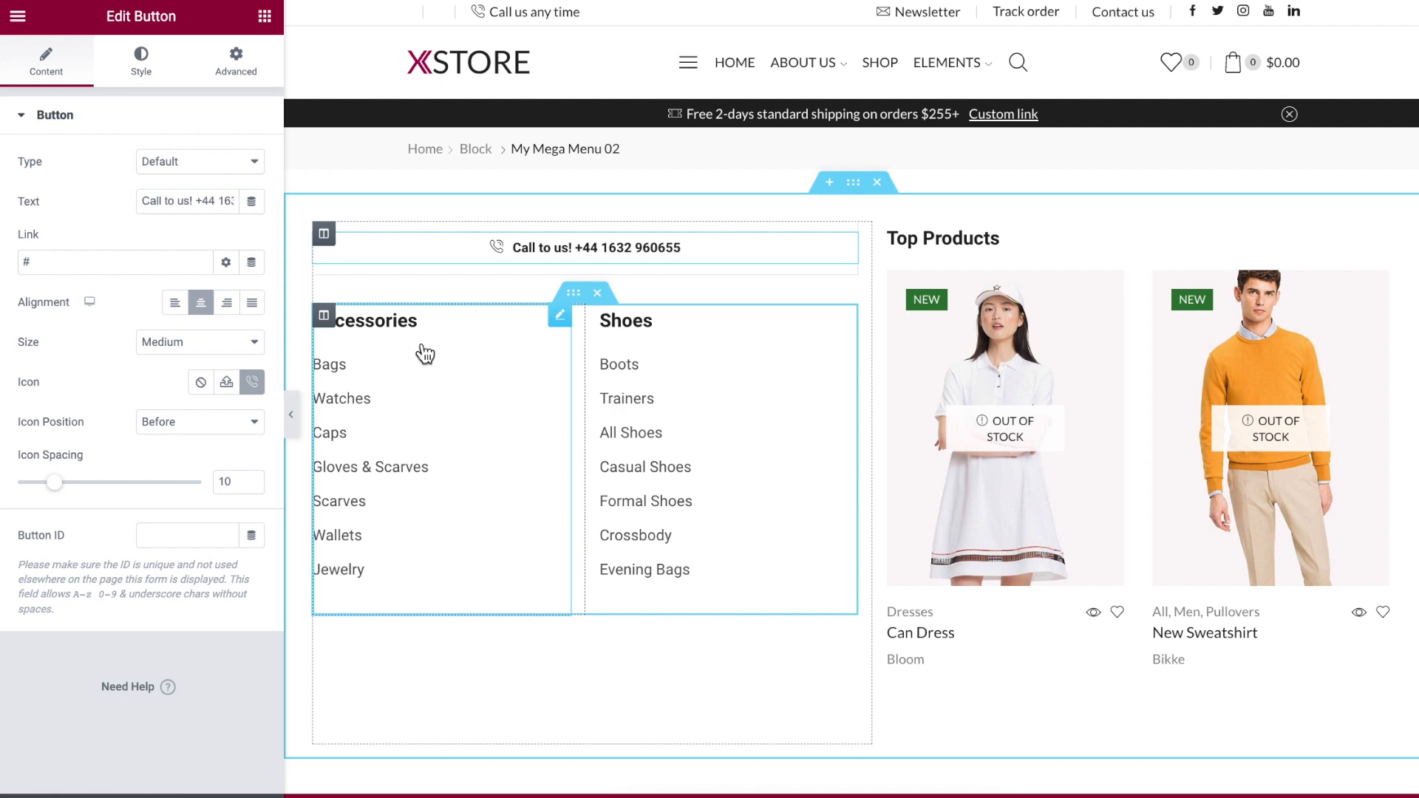
click(385, 349)
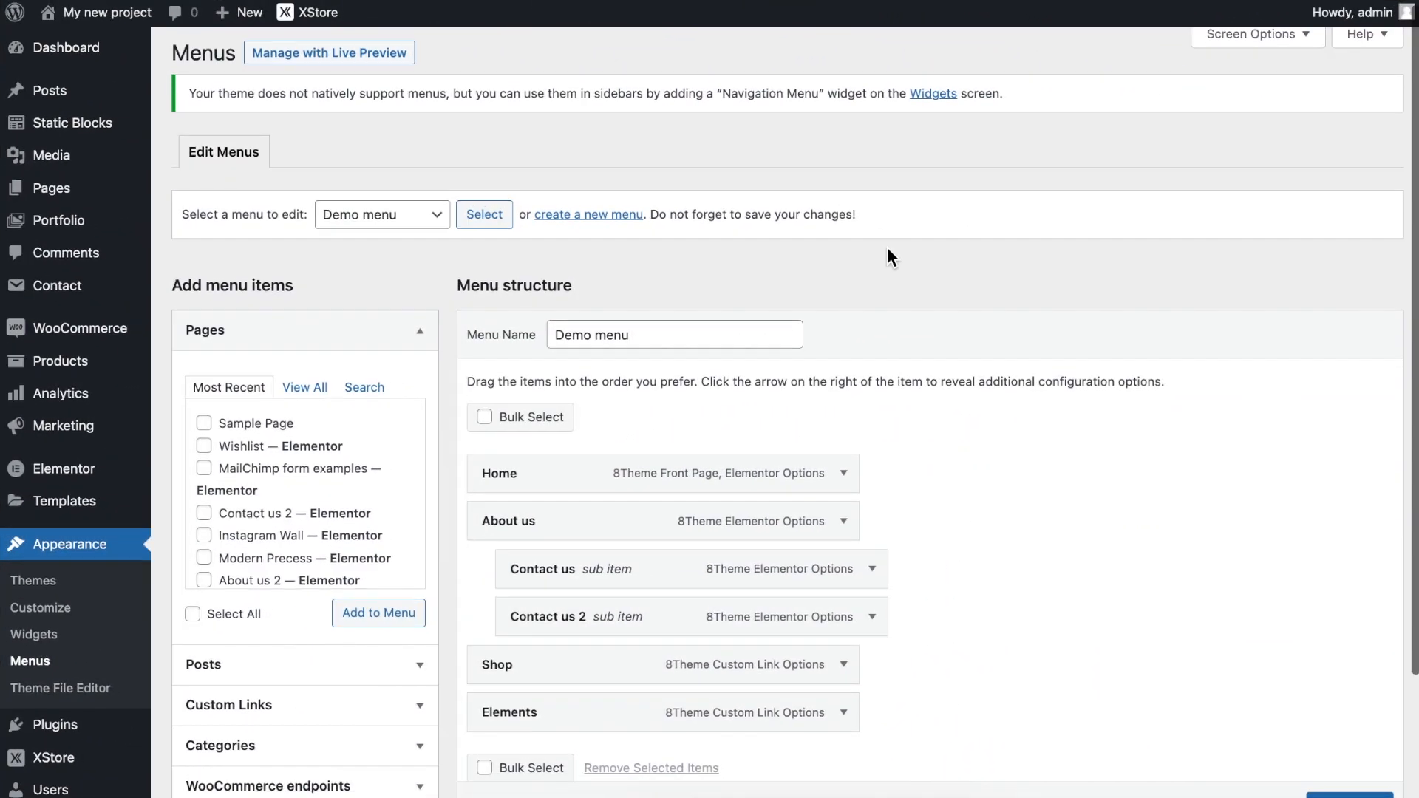
Set the Demo menu's Shop item to the Mega menu design with 5 columns in its 8Theme options
scroll(887, 258, down, 2)
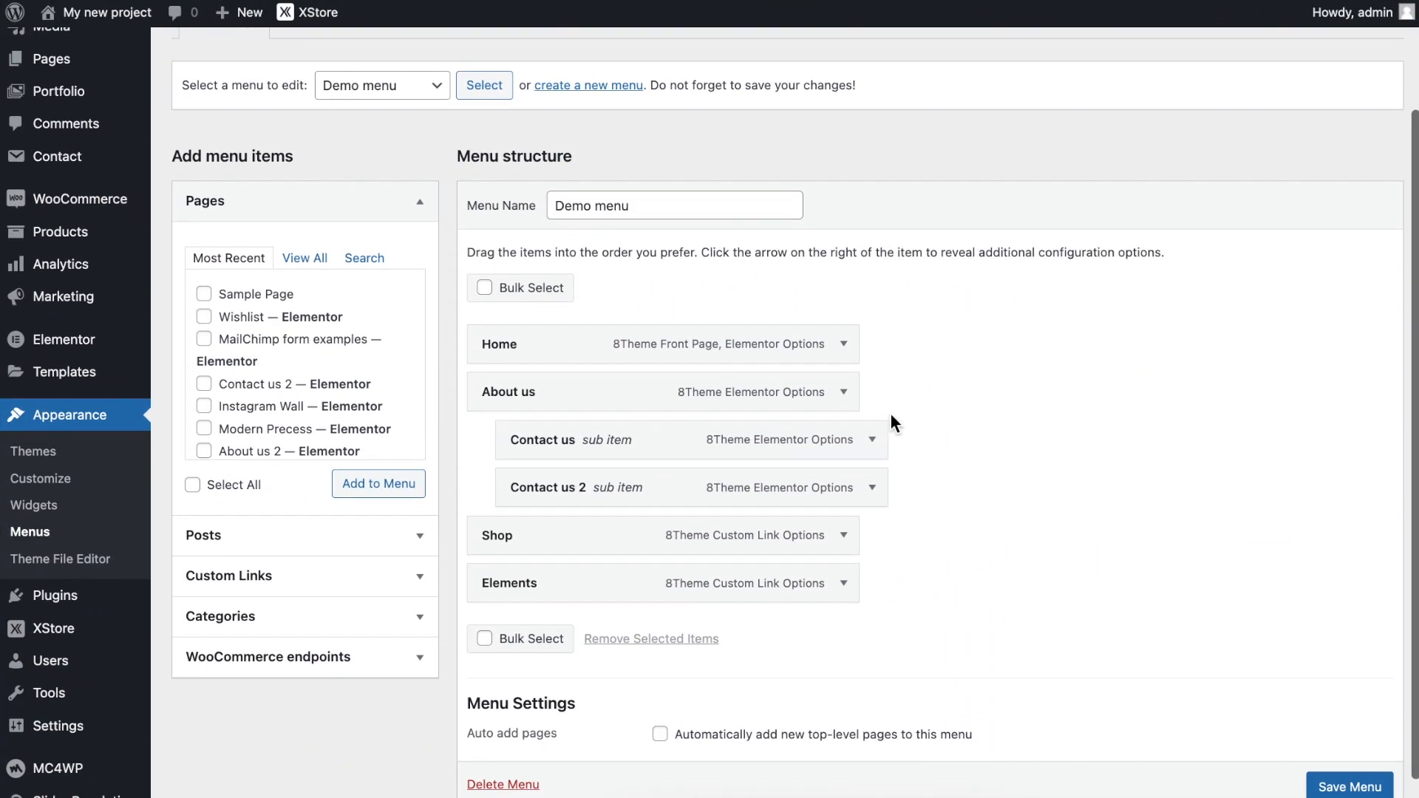
click(771, 536)
click(632, 300)
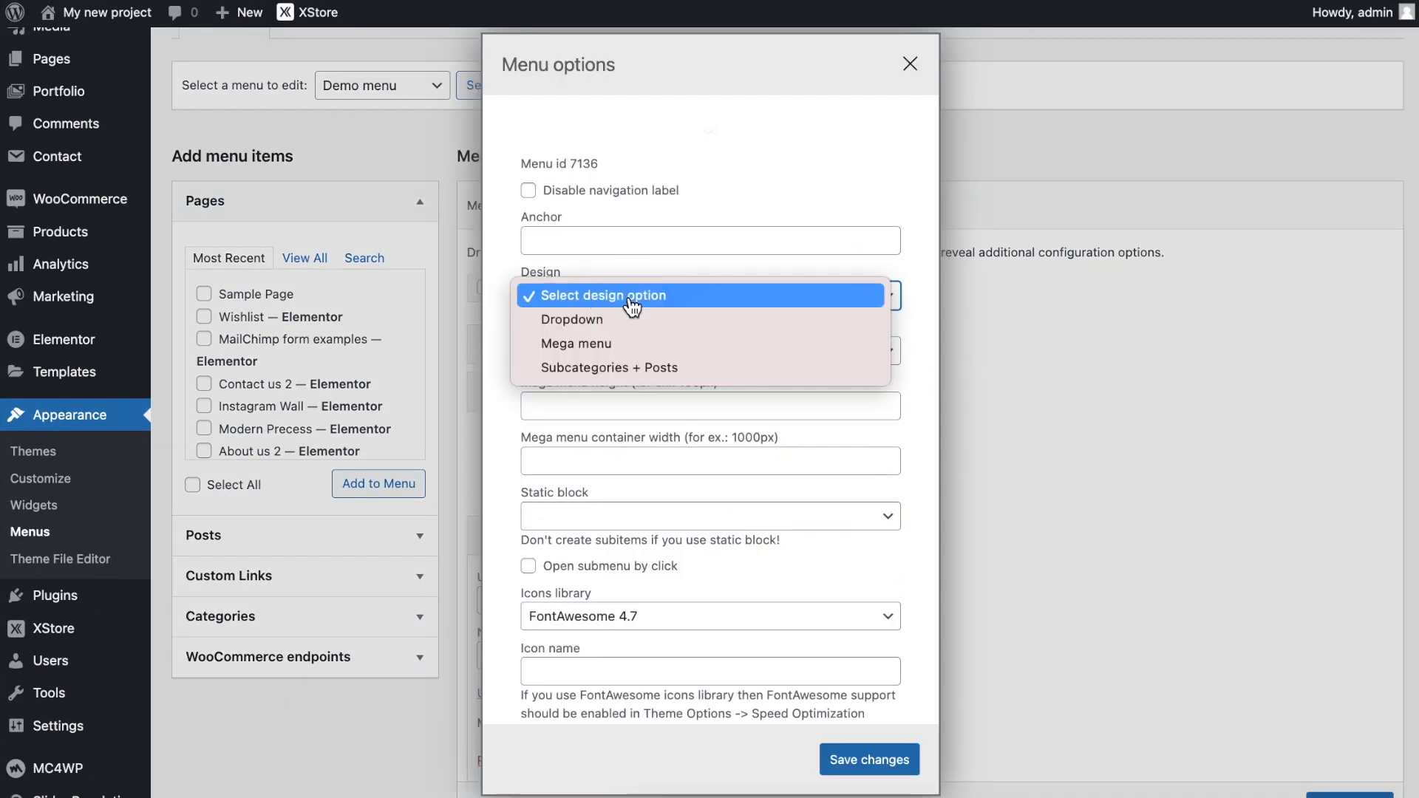
click(632, 345)
click(629, 352)
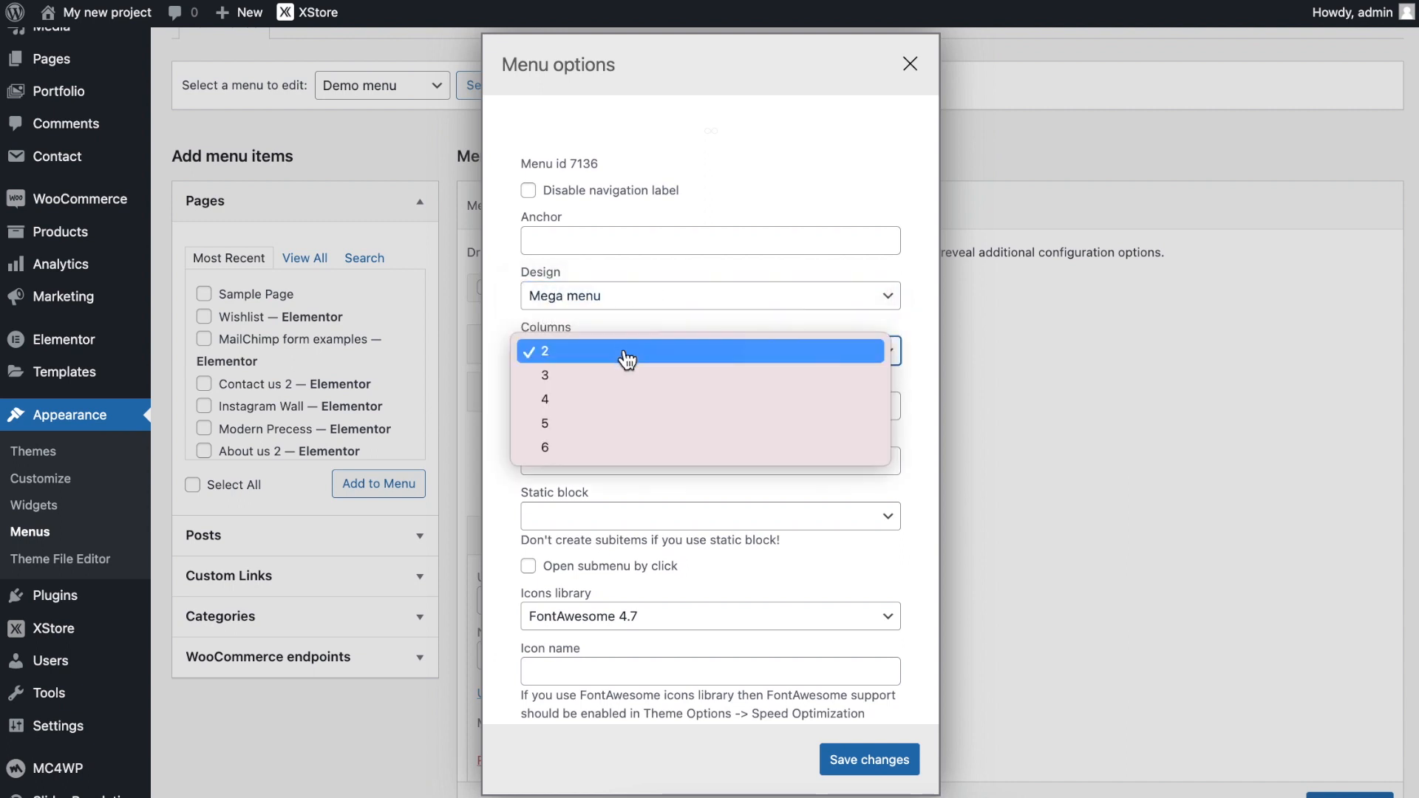
click(613, 424)
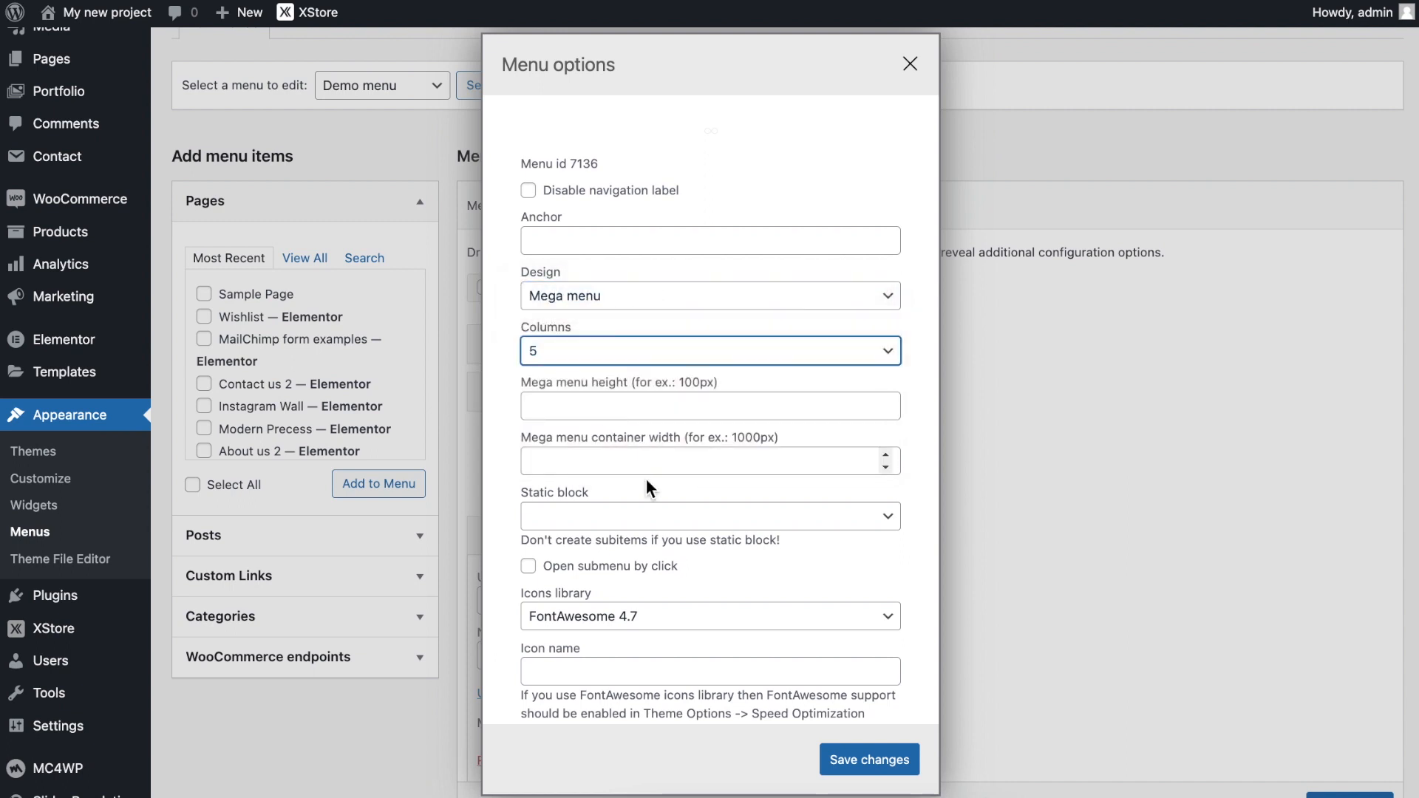
Assign the static block "My mega menu 02" to the Shop item and save the menu options
click(653, 517)
click(650, 545)
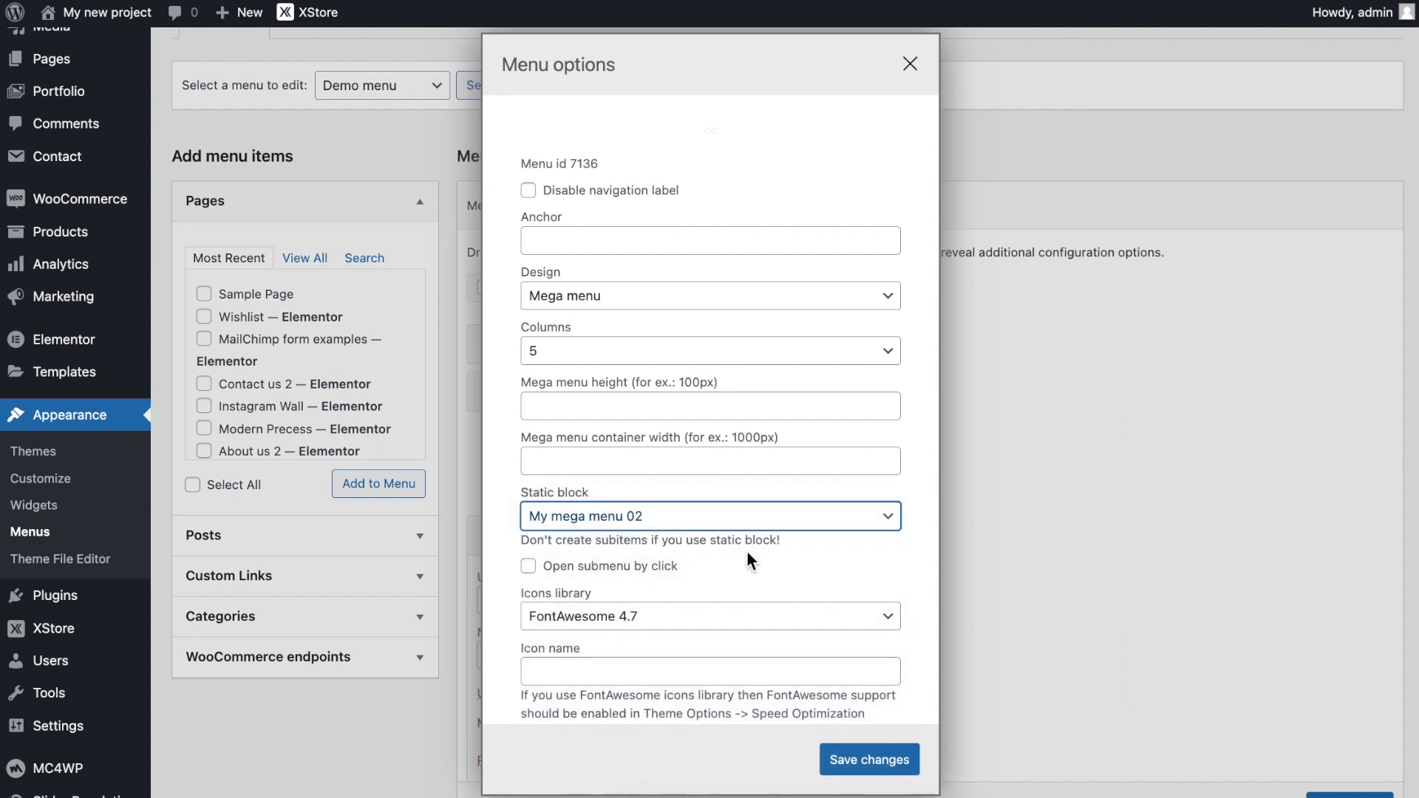
click(854, 765)
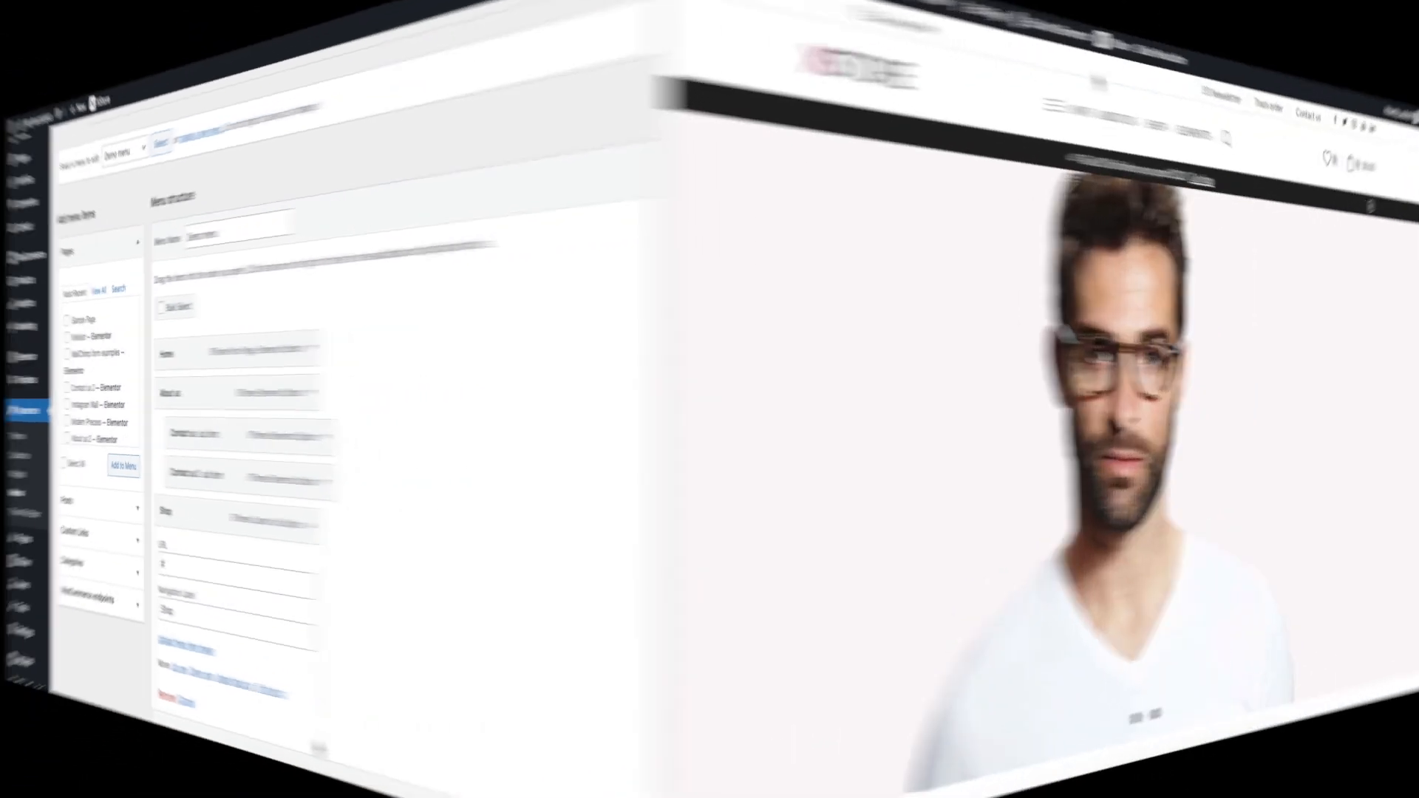
Enable Mega Menu Dropdown Full-Width in the Header Builder's Main Menu settings and preview the Shop and Elements dropdowns
mouse_move(743, 88)
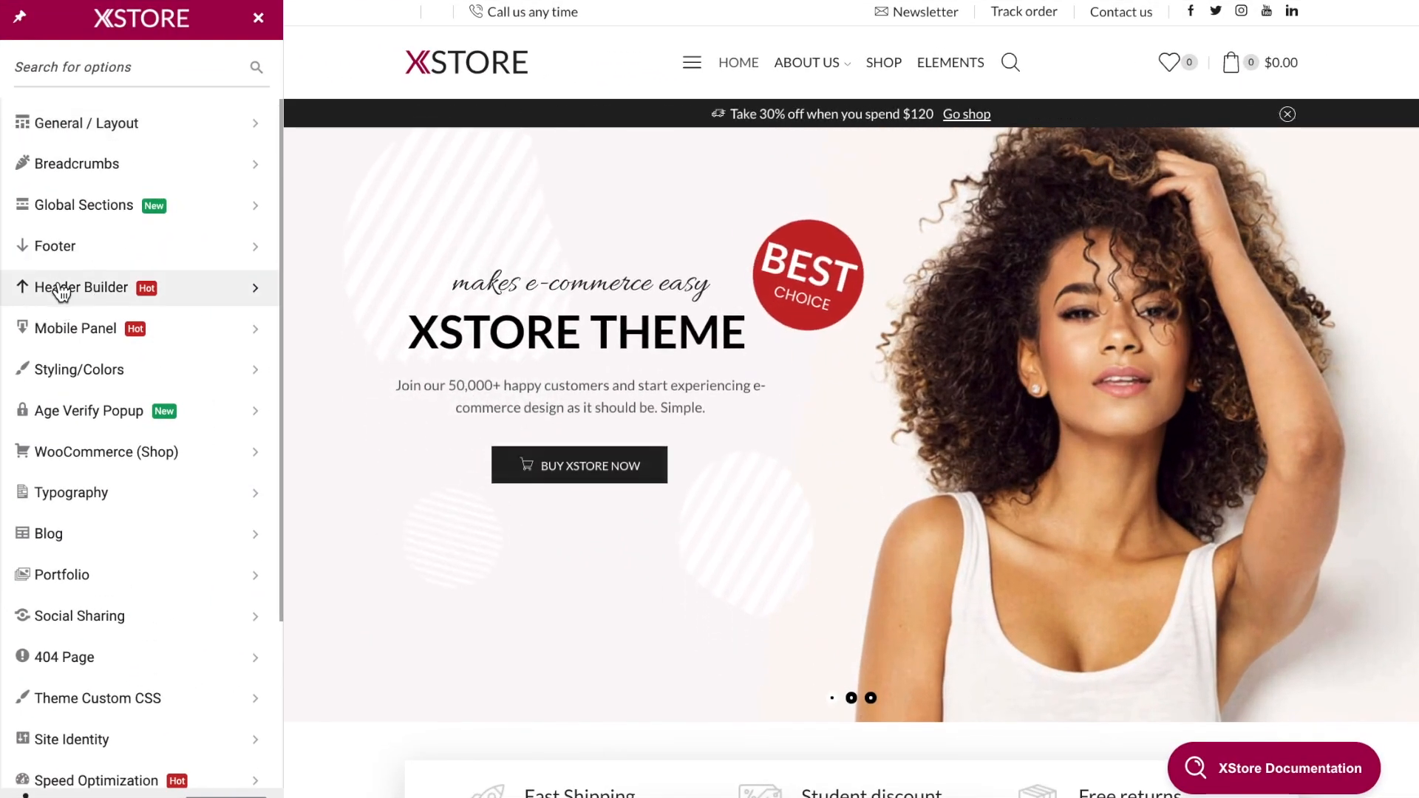
click(850, 287)
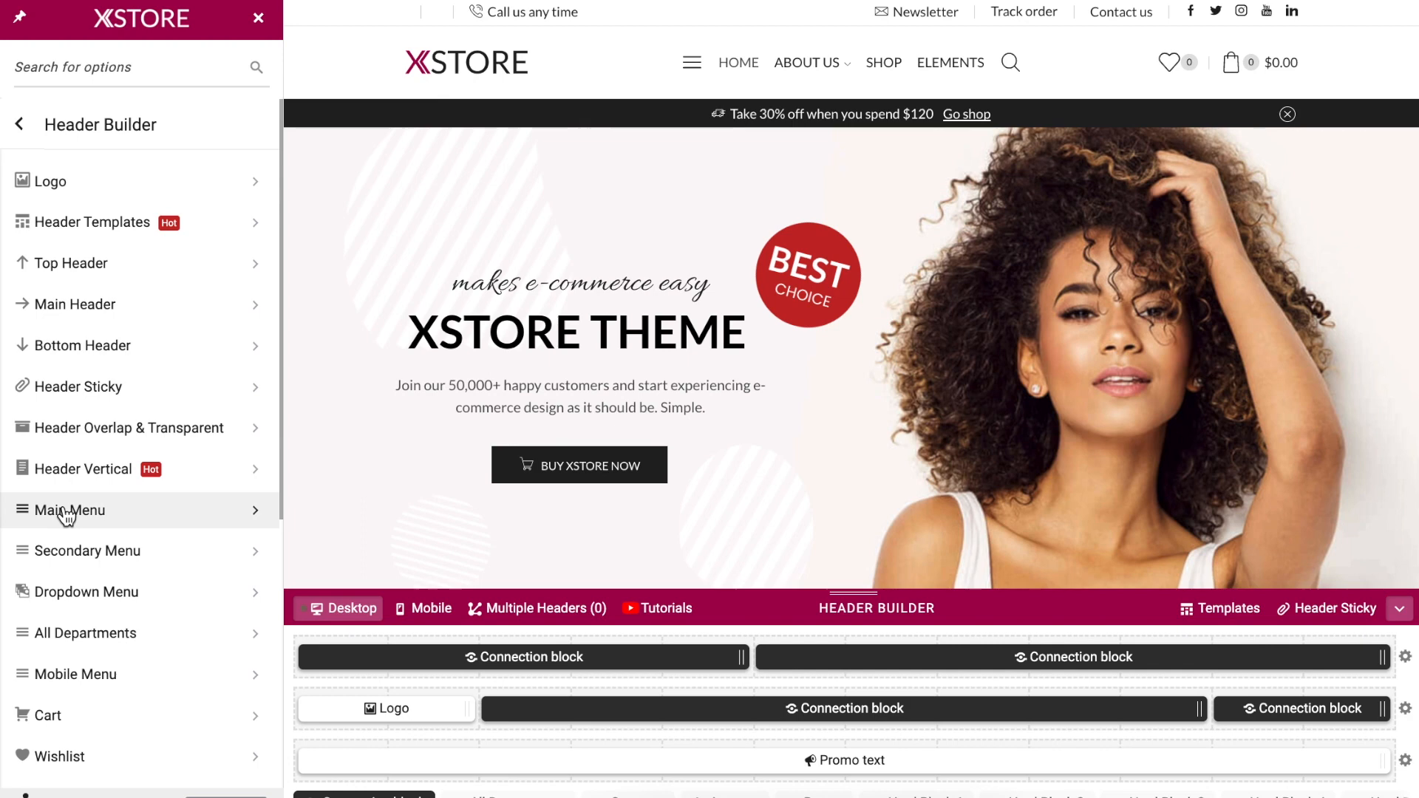
click(66, 511)
scroll(139, 451, down, 5)
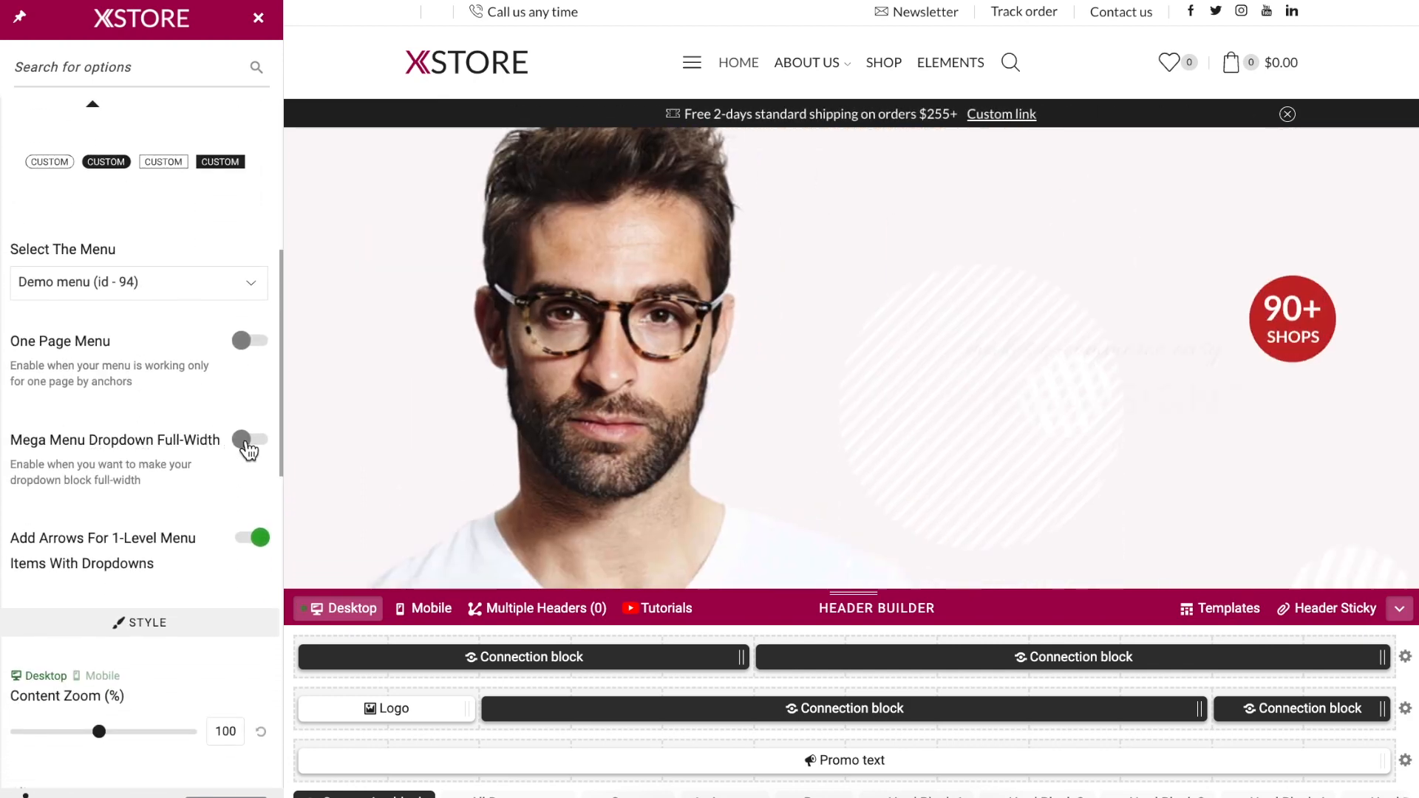
scroll(247, 444, up, 7)
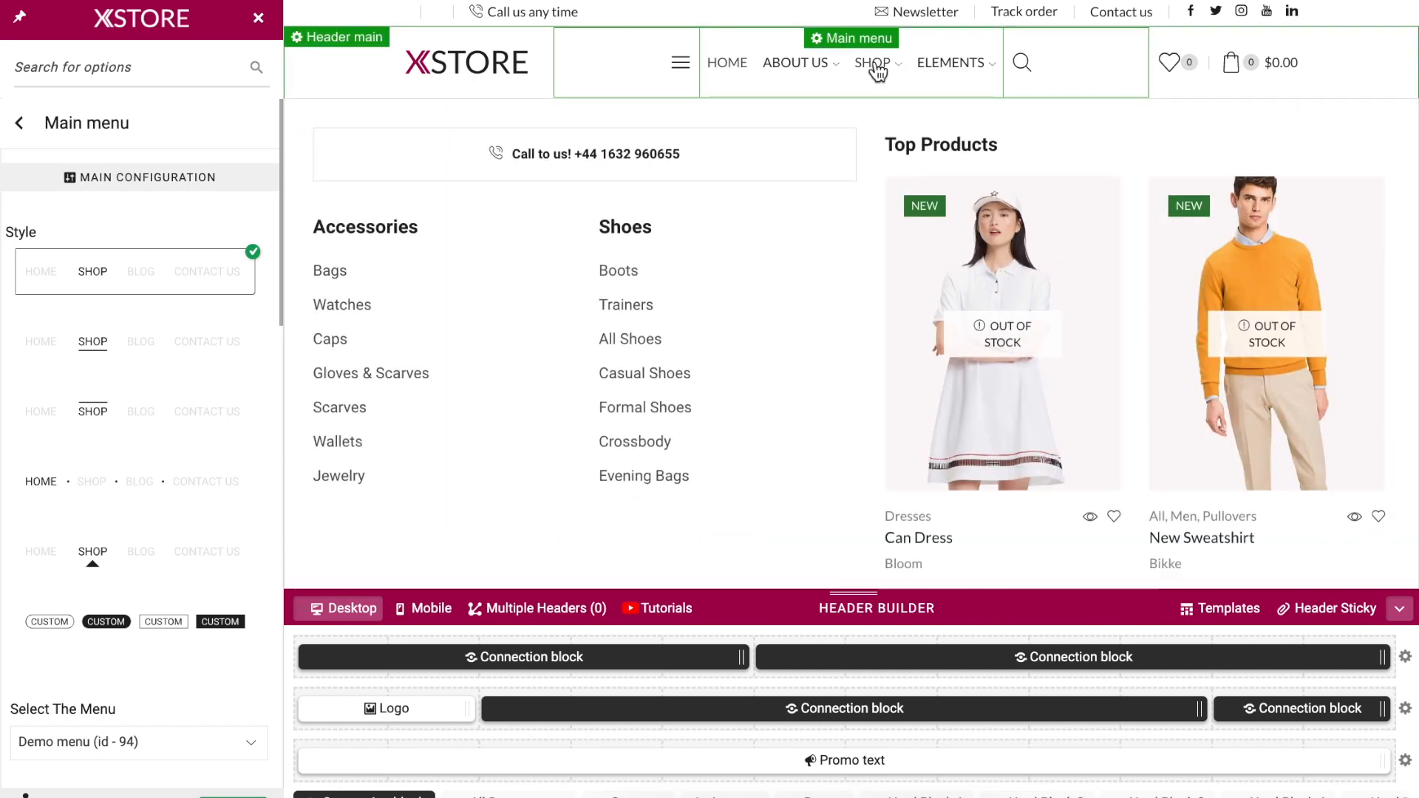
mouse_move(944, 71)
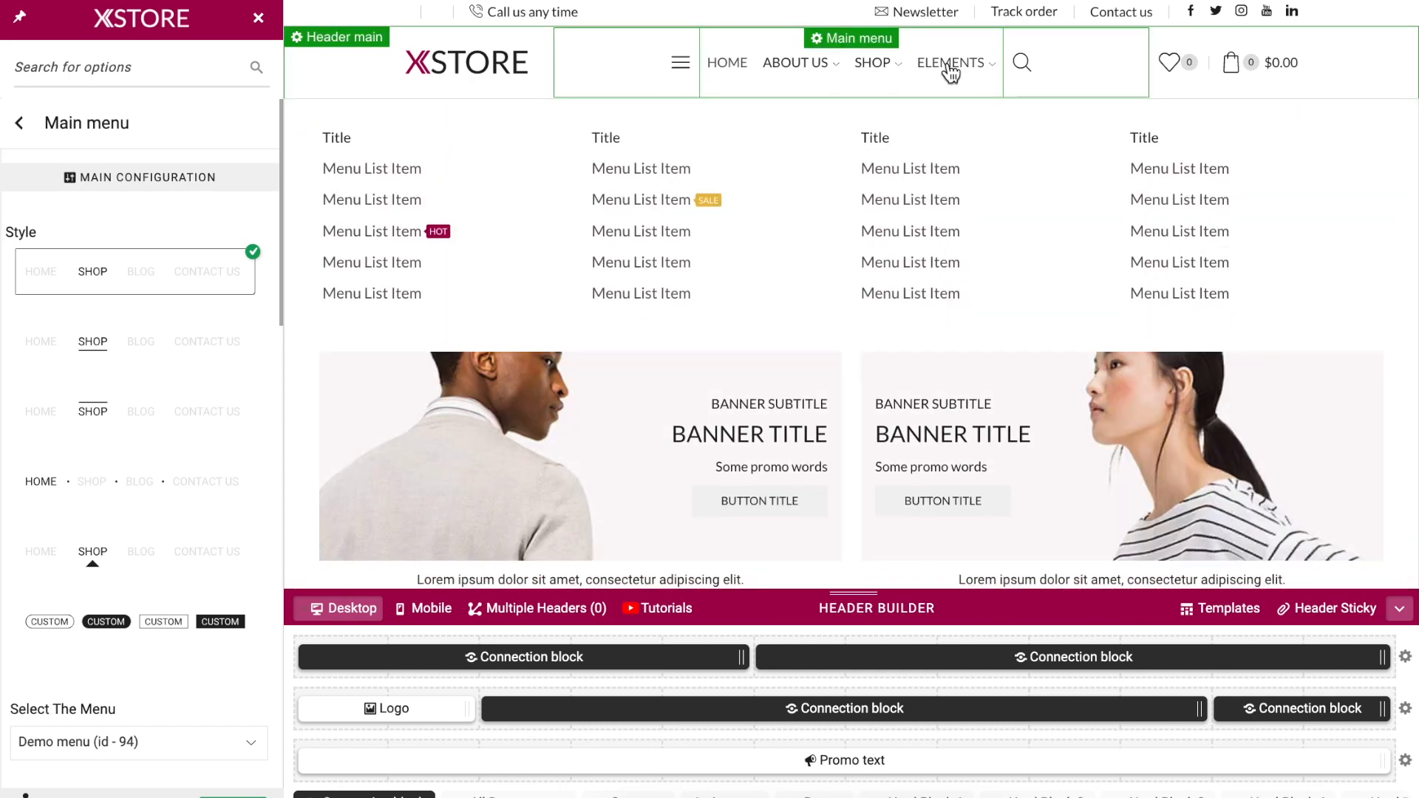